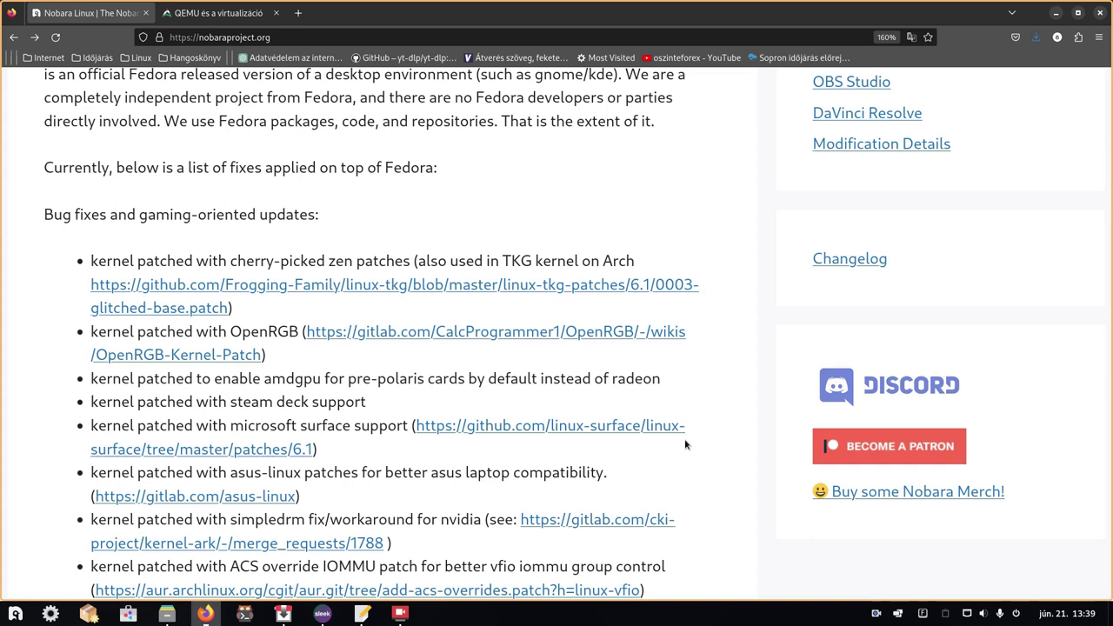
- Open the Download Nobara page and browse the Official, GNOME and KDE ISO editions and their screenshots
scroll(685, 444, "up", 10)
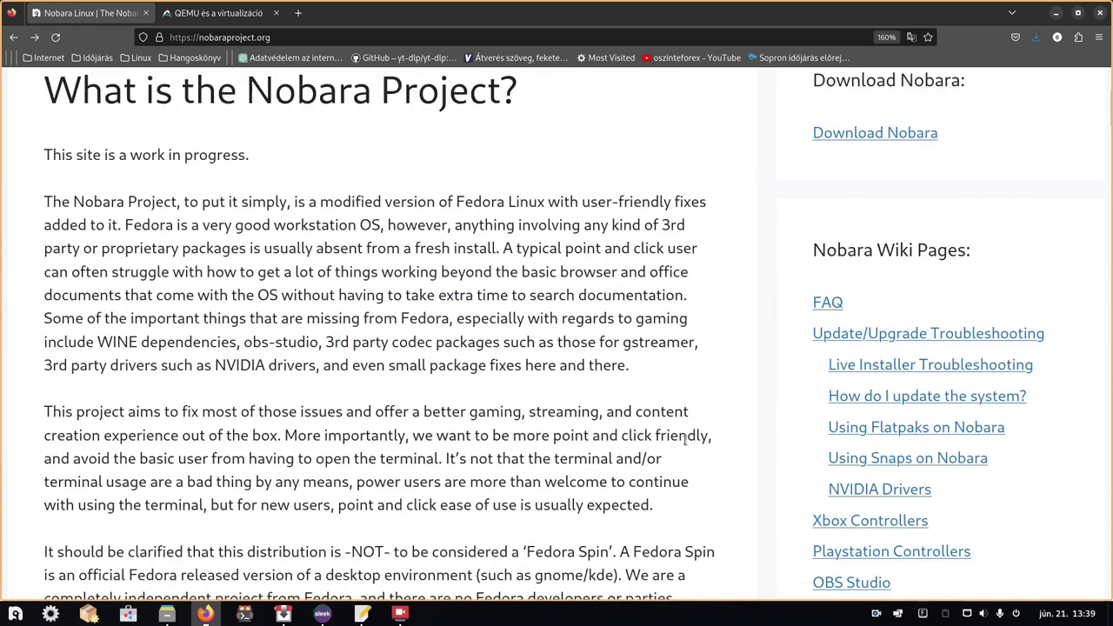
left_click(874, 383)
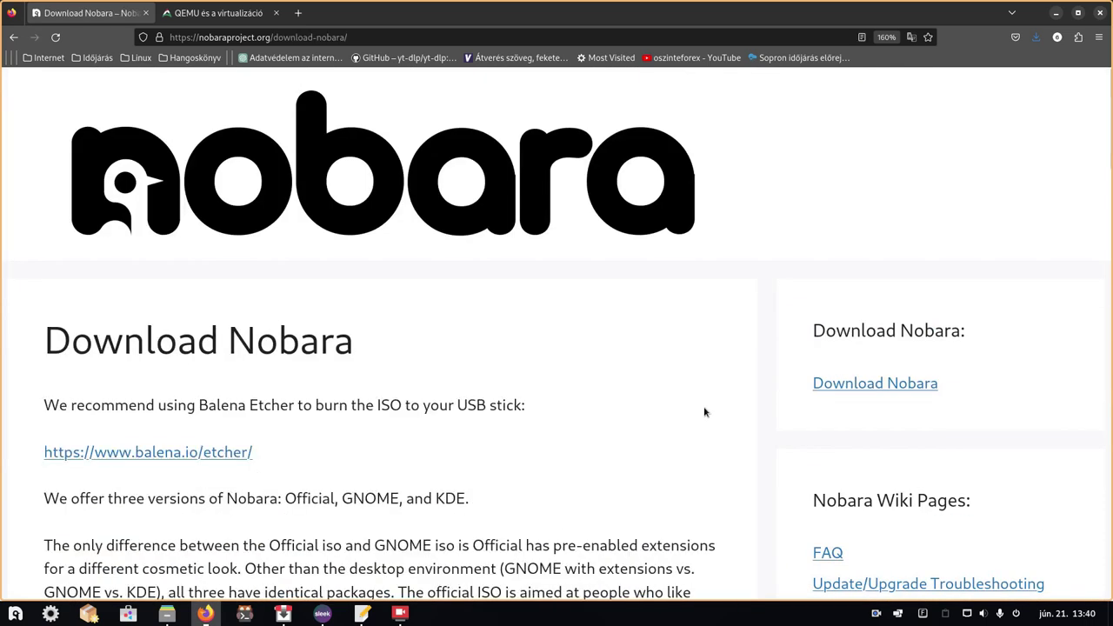
scroll(703, 407, "down", 5)
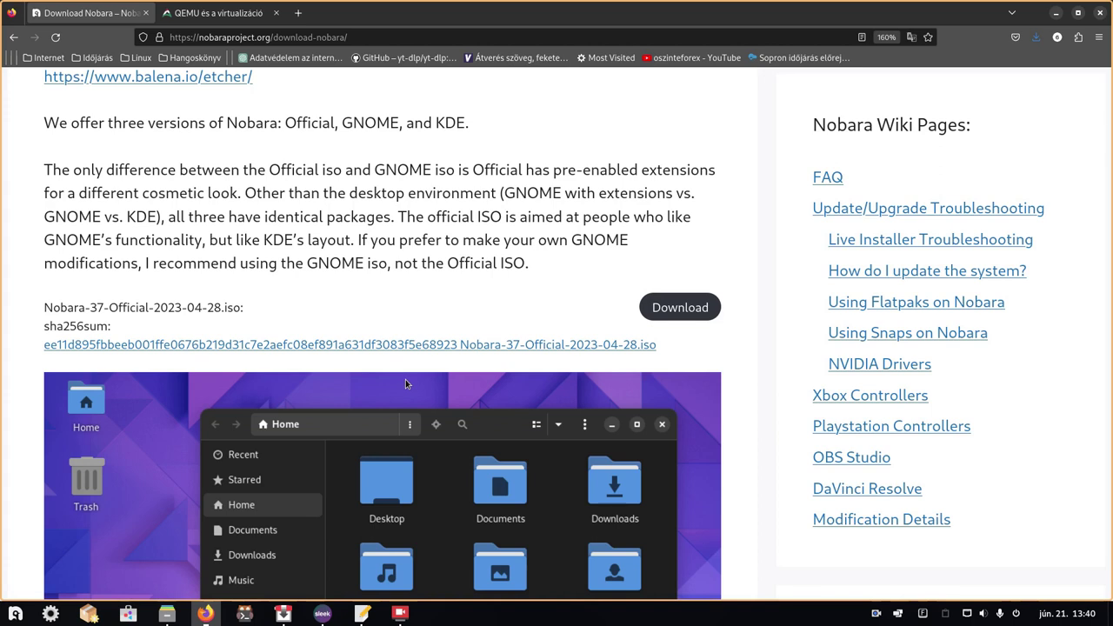
scroll(405, 383, "down", 2)
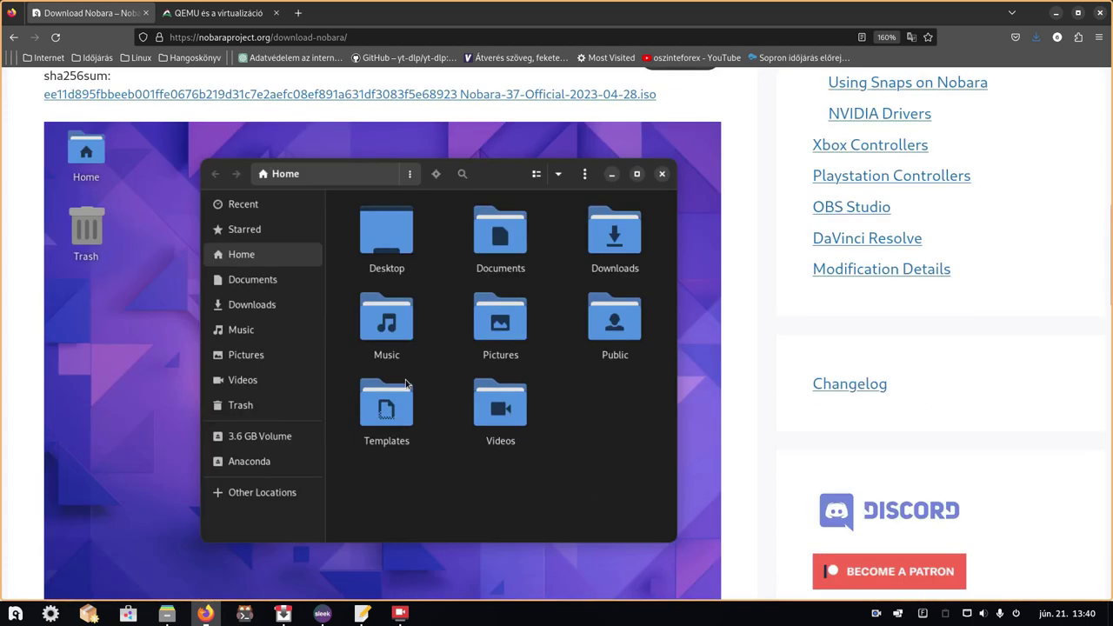
scroll(405, 383, "down", 1)
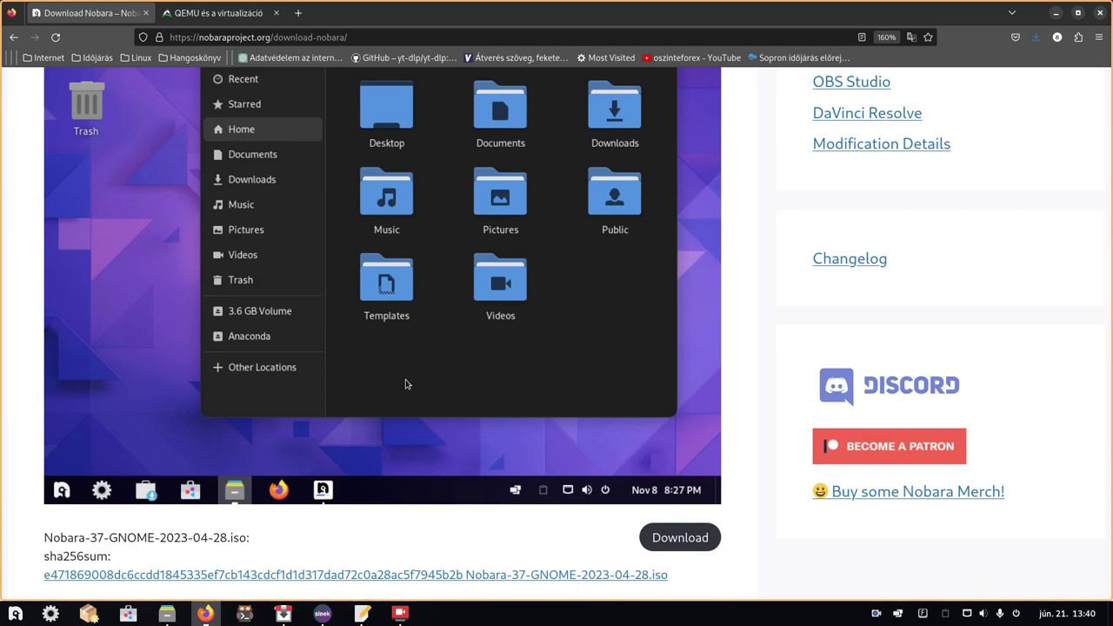
scroll(405, 383, "down", 4)
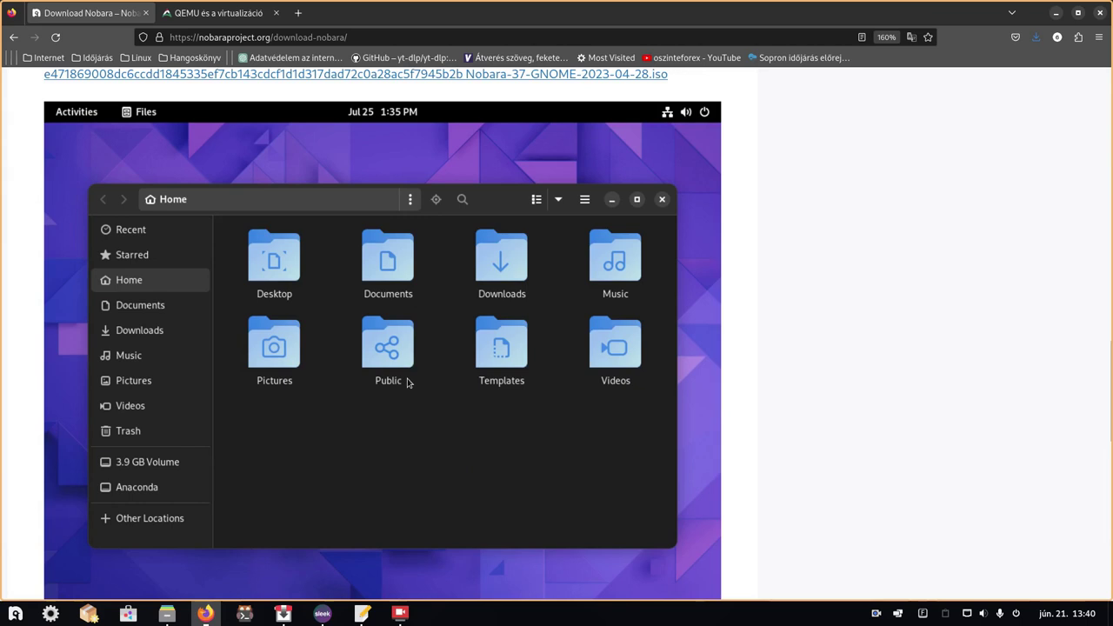
scroll(408, 382, "up", 1)
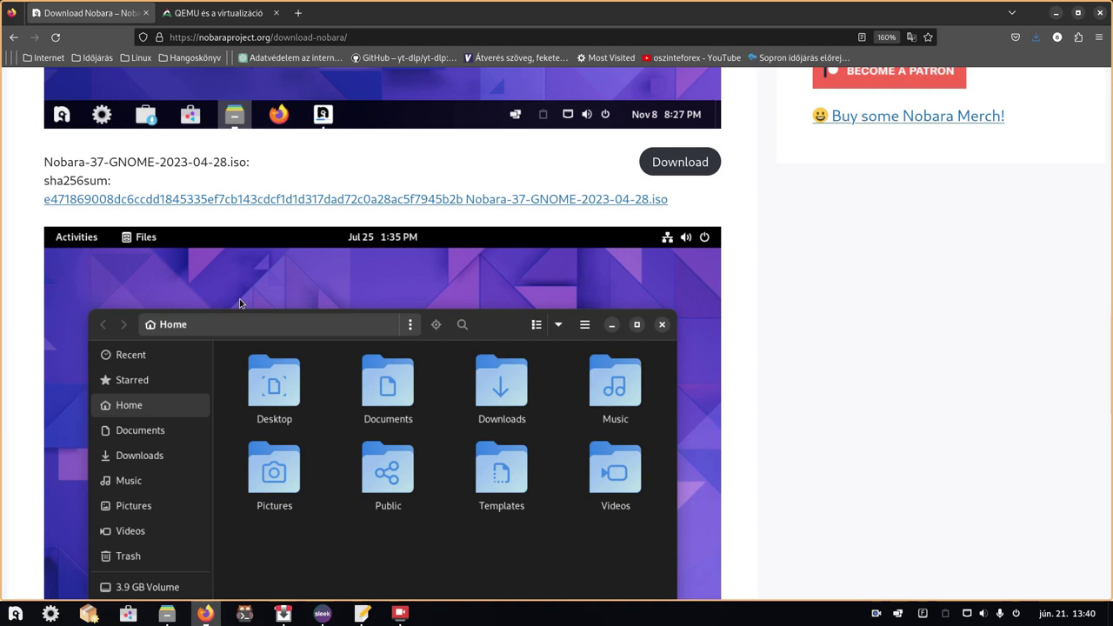
scroll(240, 302, "down", 3)
scroll(219, 392, "down", 1)
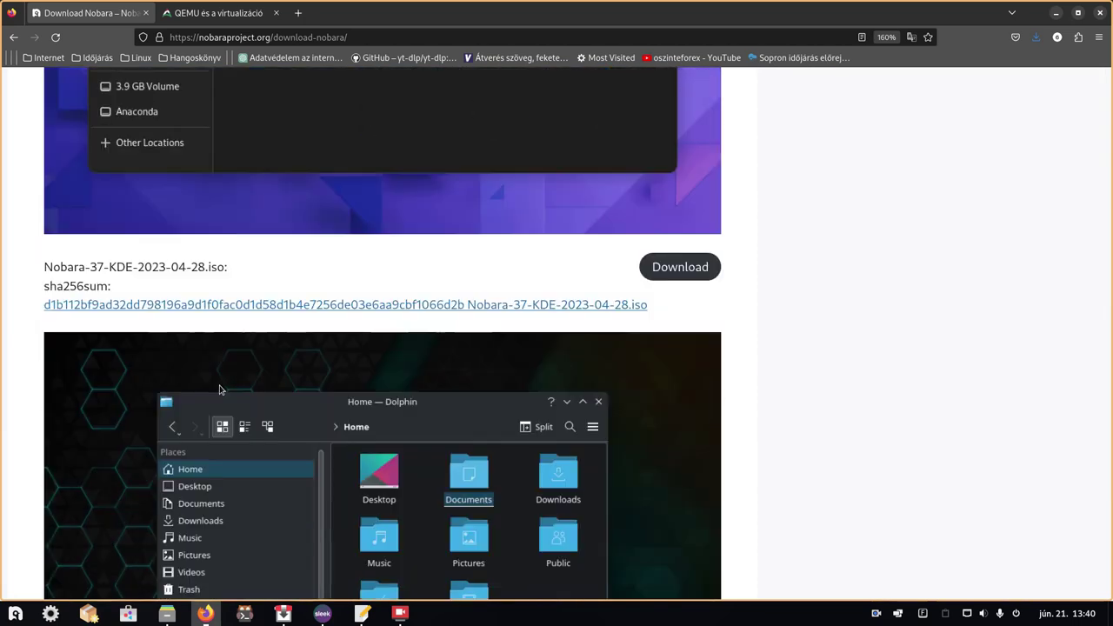
scroll(219, 384, "down", 1)
scroll(219, 384, "down", 1)
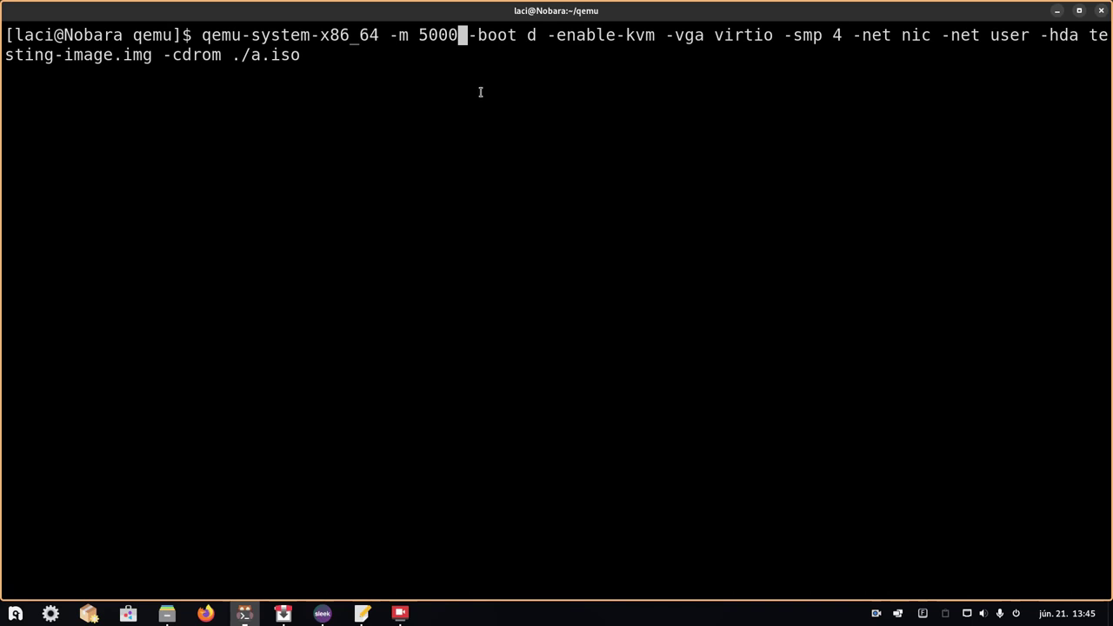
- Run the qemu command, boot the Start Nobara 37 GRUB entry, and maximize the QEMU window
key("Return")
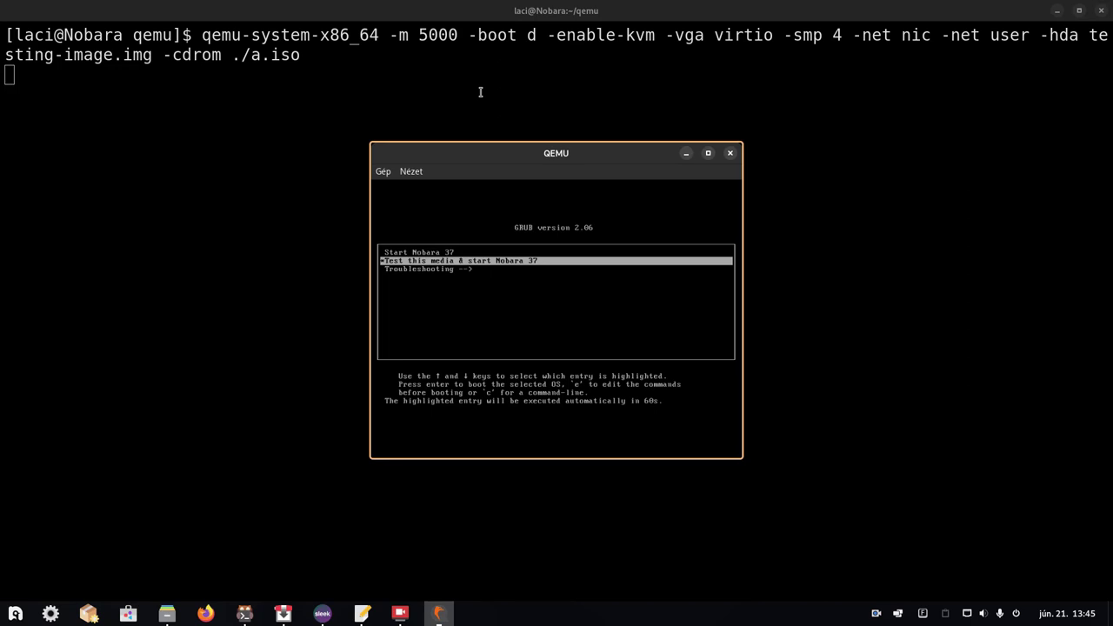
key("Up")
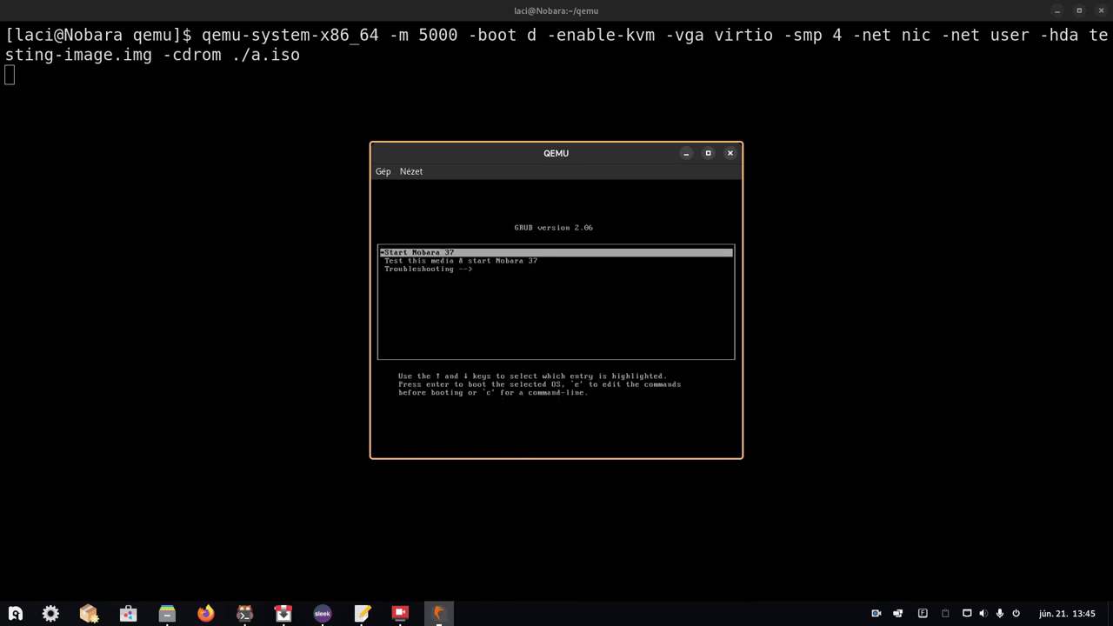
key("Return")
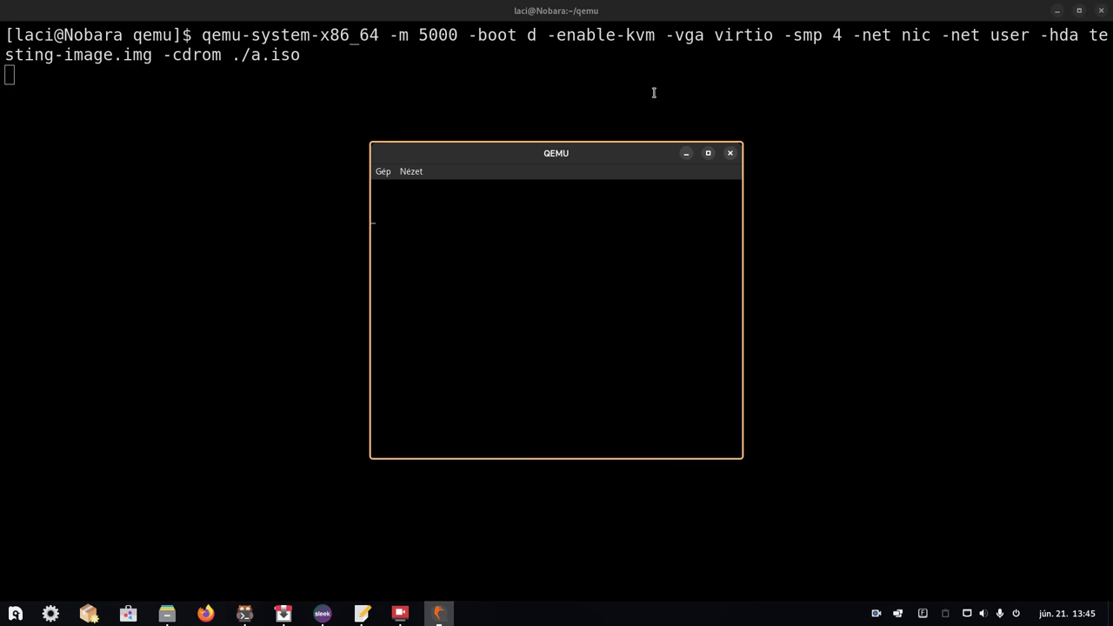
left_click(707, 153)
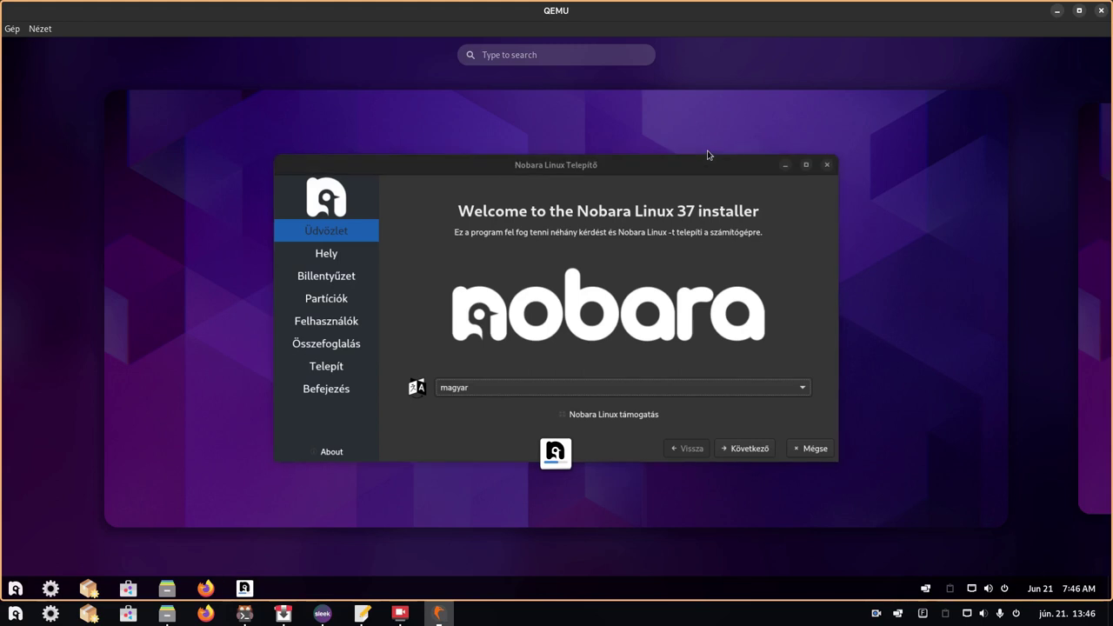
- Return to the installer, pass the welcome page, and set the time zone region to Europe
left_click(649, 386)
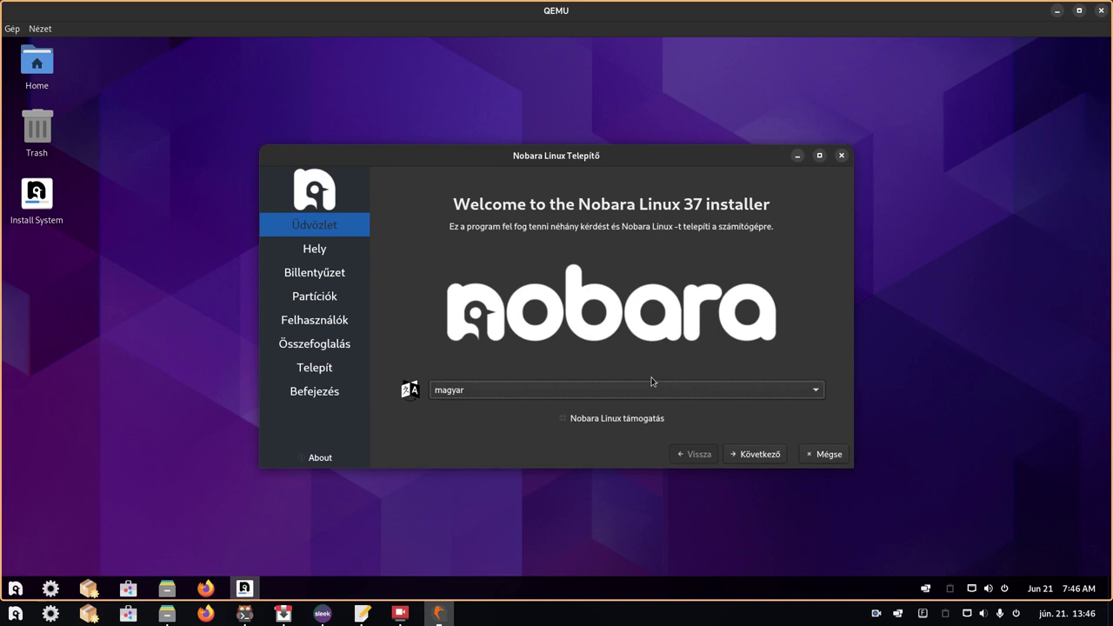
left_click(753, 458)
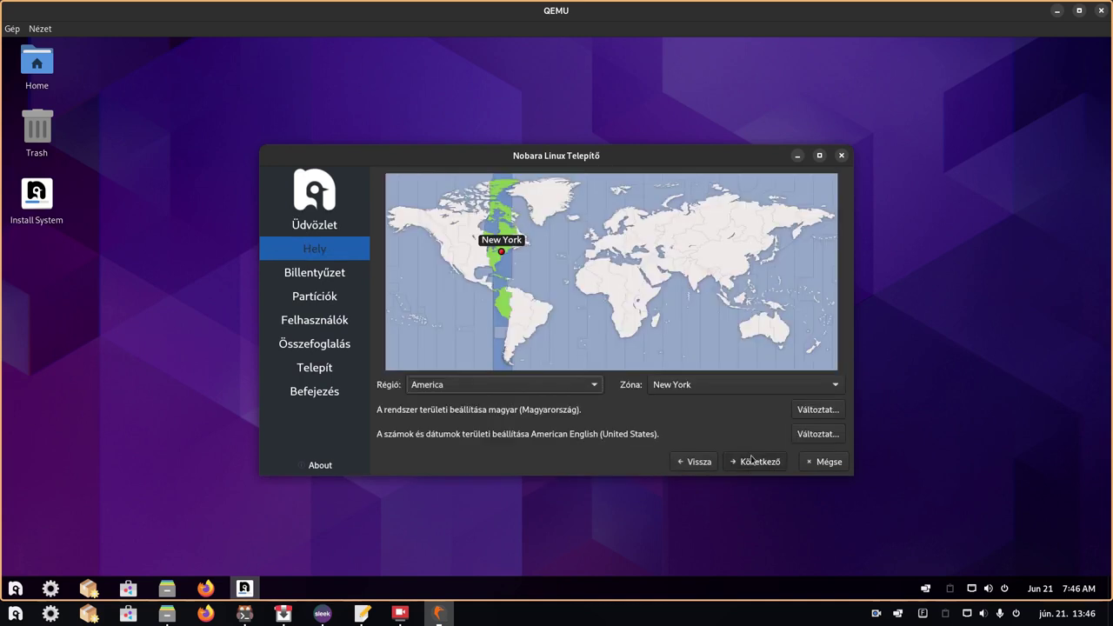
left_click(583, 388)
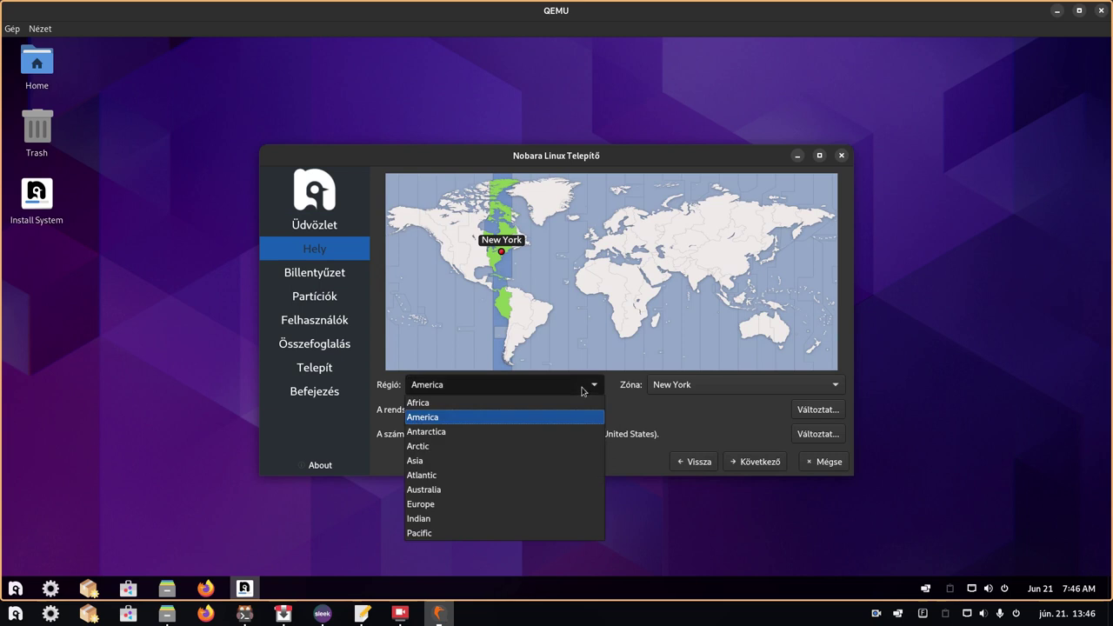
left_click(513, 504)
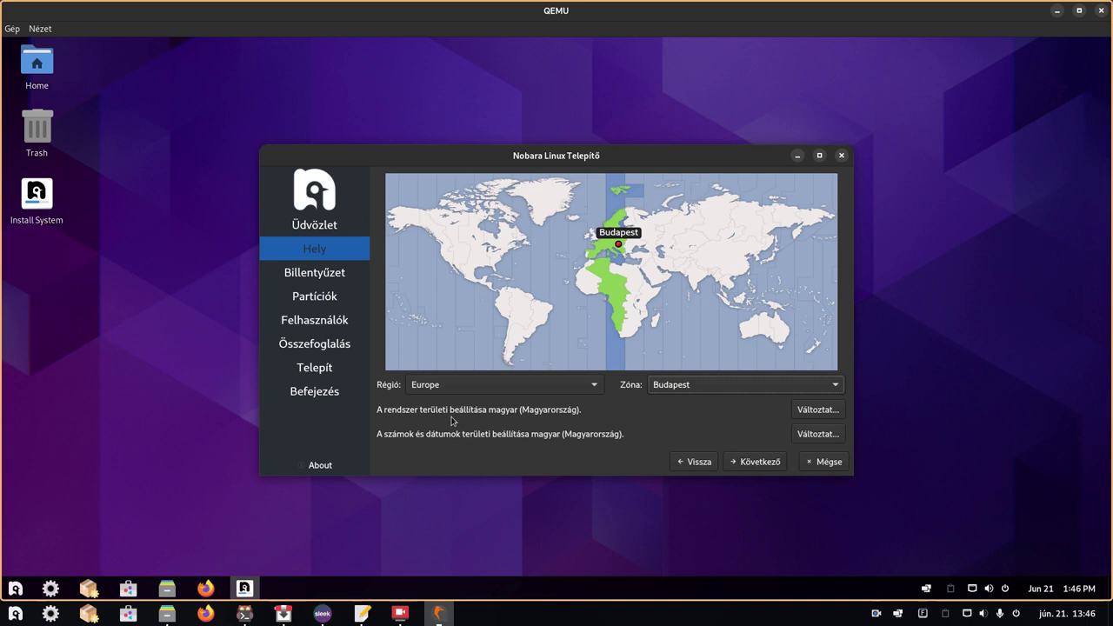
- Set both the system locale and number/date formats to hu_HU.utf8, then continue to the keyboard step
left_click(822, 408)
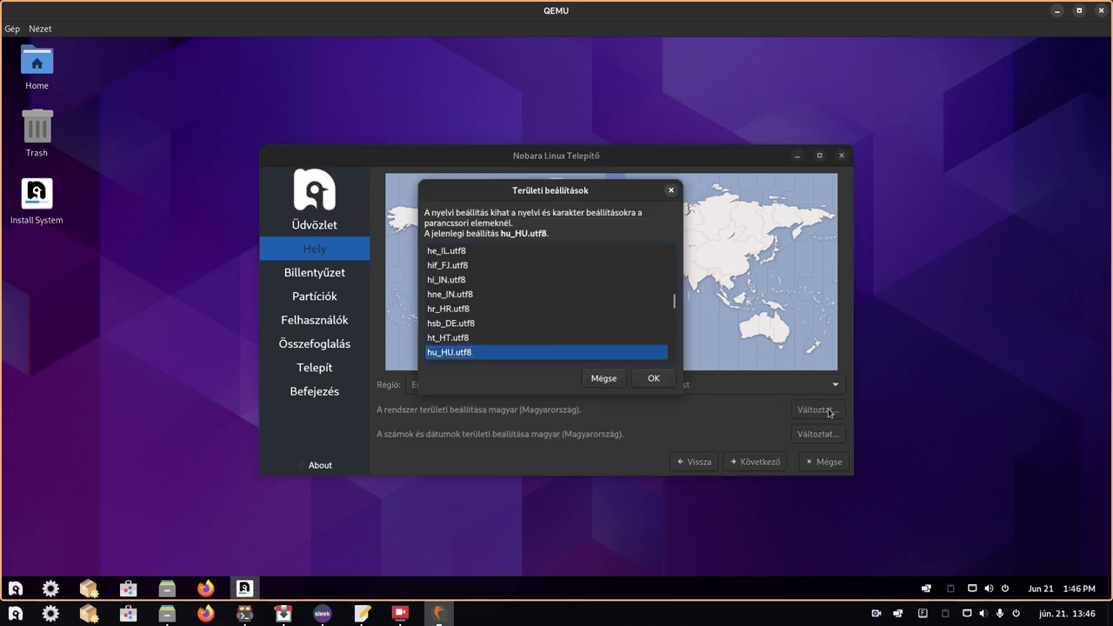
left_click(655, 378)
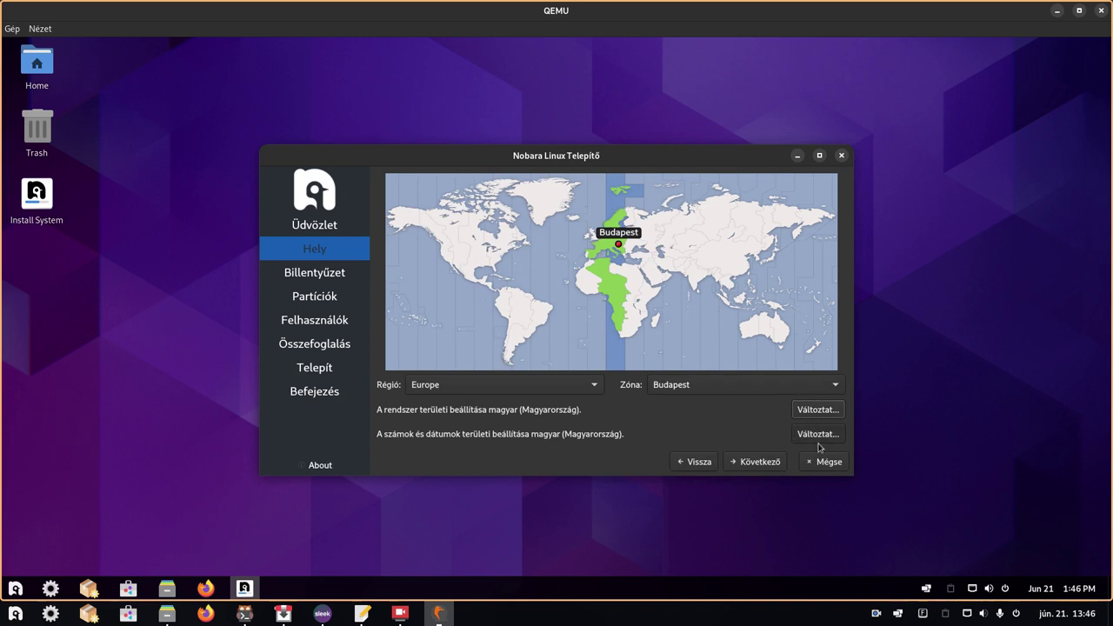
left_click(824, 438)
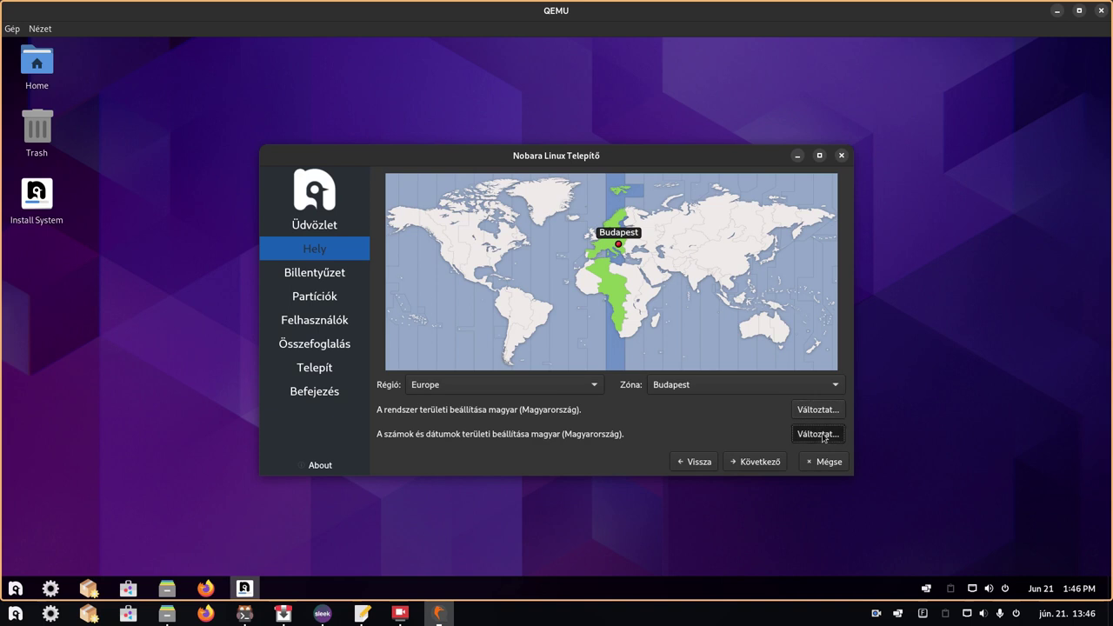
left_click(652, 383)
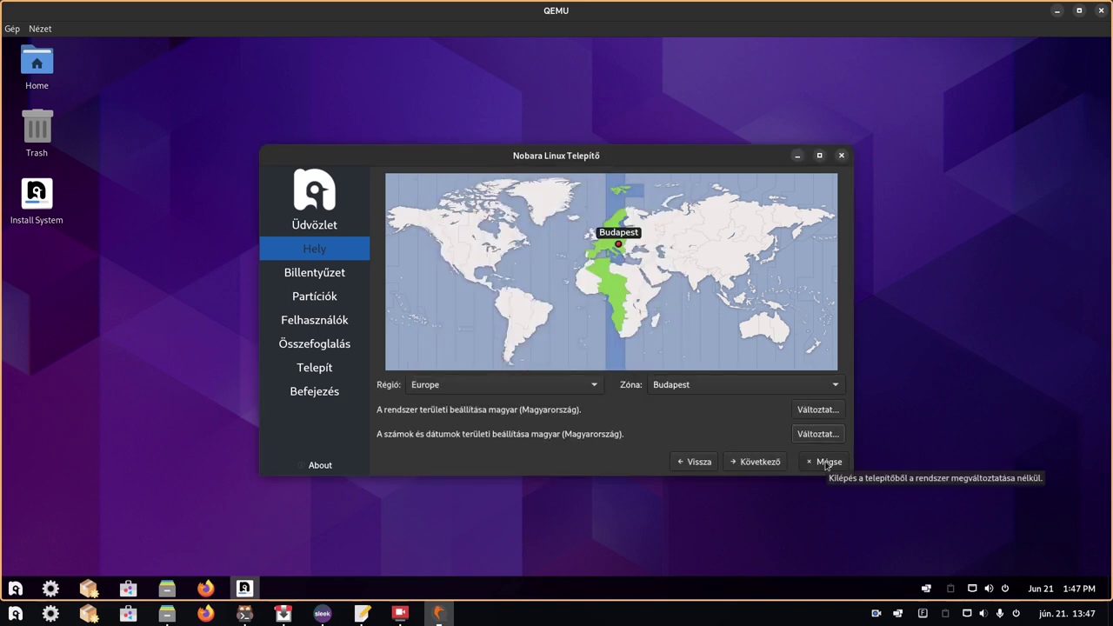
left_click(758, 464)
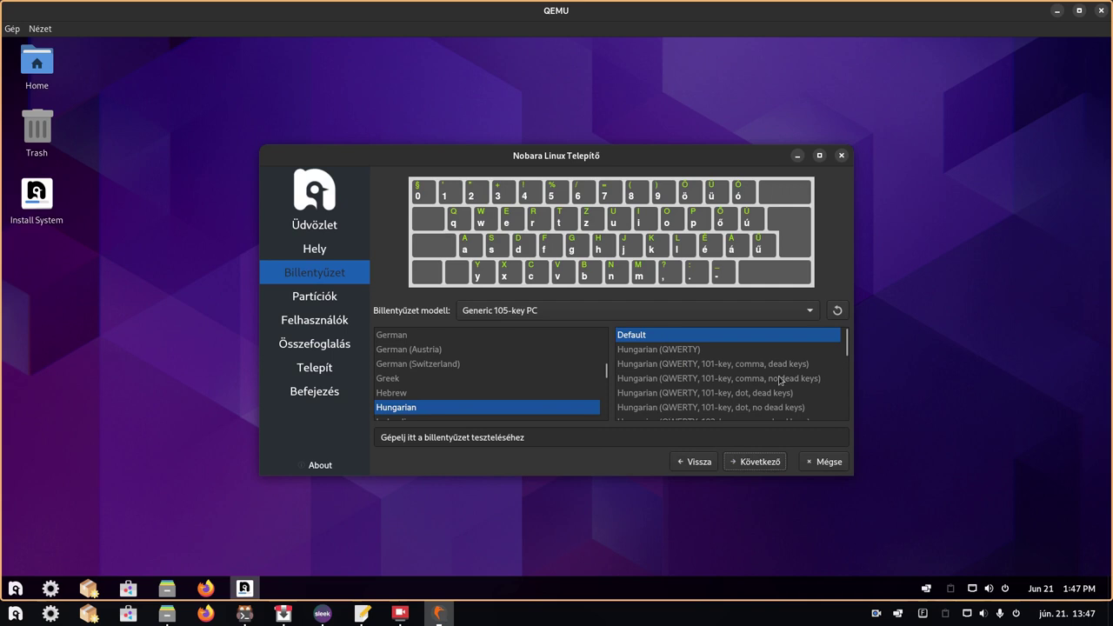
scroll(782, 374, "down", 1)
scroll(782, 374, "up", 1)
scroll(701, 377, "down", 3)
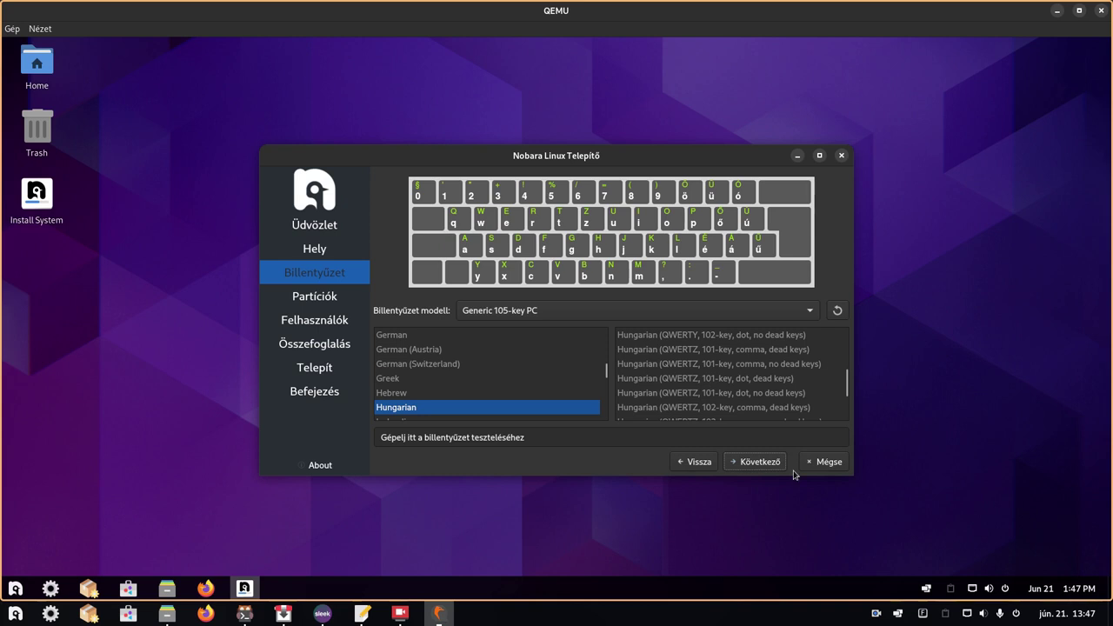
- On the partitioning page, keep the 30 GiB QEMU hard disk and select 'Lemez törlése' to erase it
left_click(762, 462)
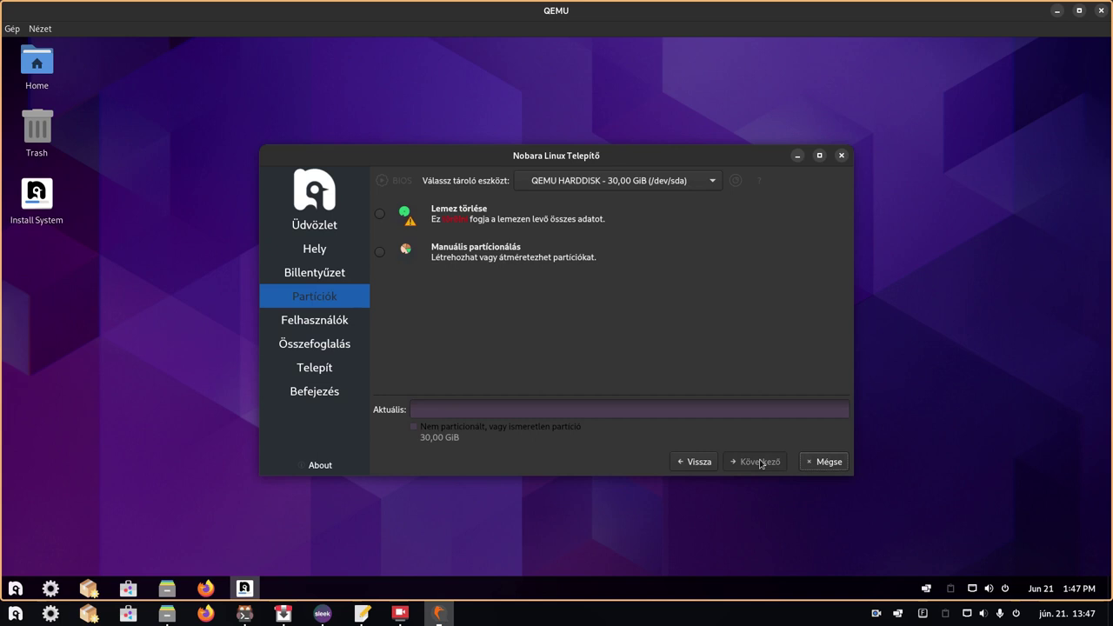
left_click(639, 182)
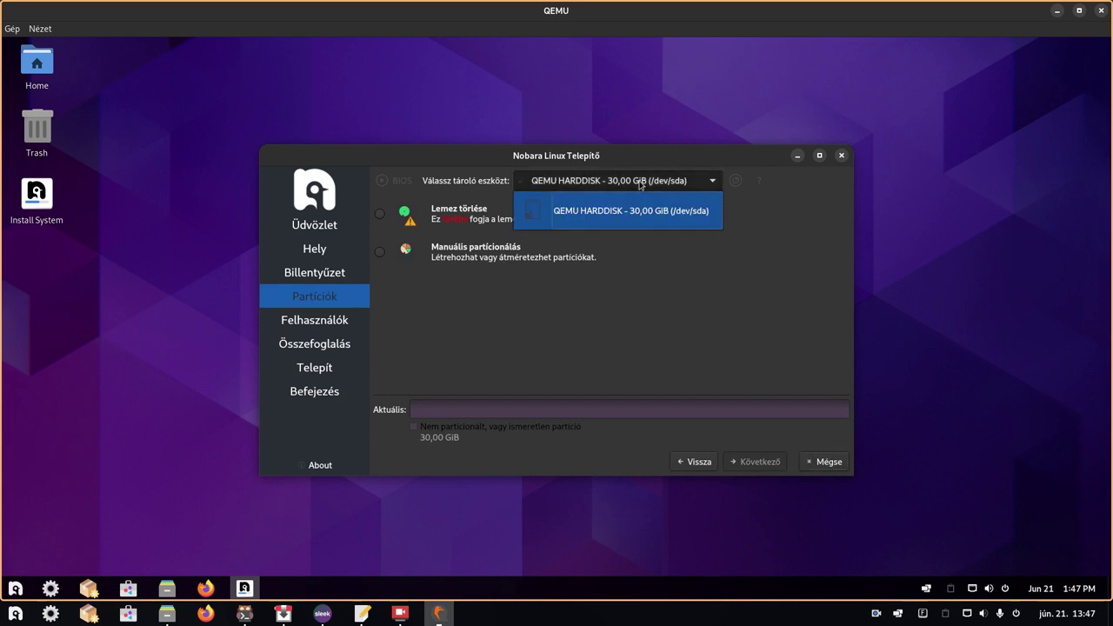
left_click(639, 183)
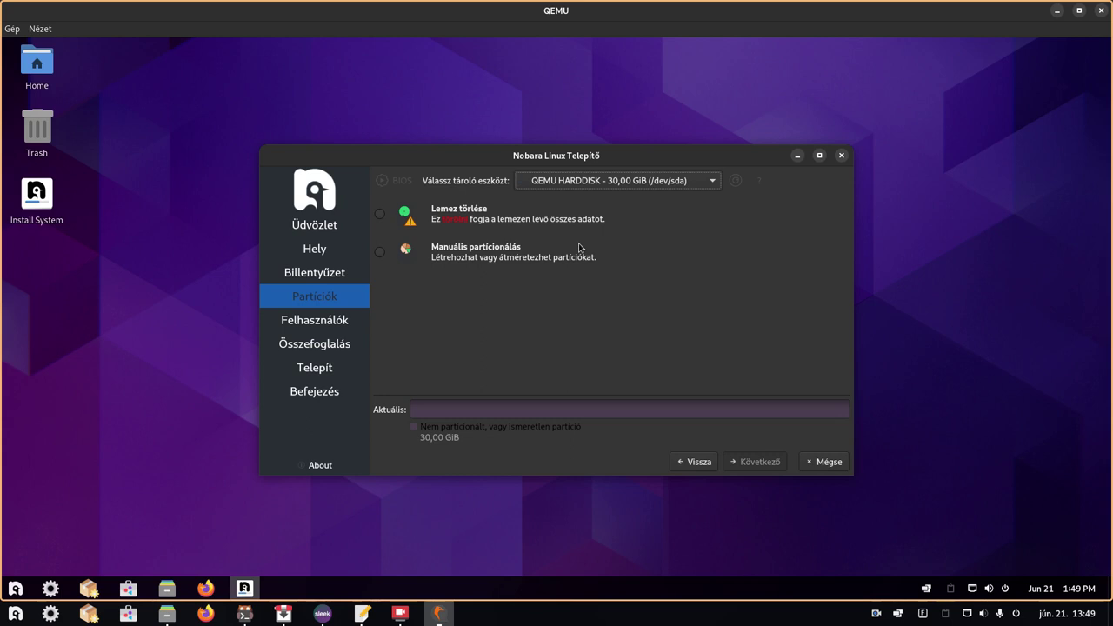
left_click(453, 219)
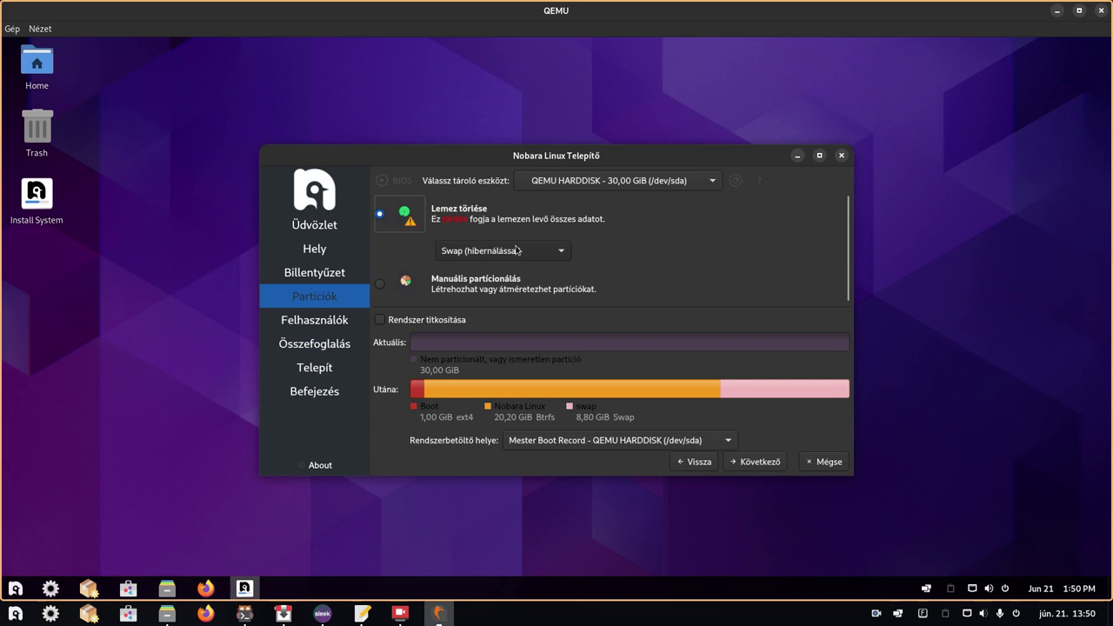
- Set Swap to 'Swap nélkül' for 1 GiB boot plus 29 GiB Btrfs, then continue
left_click(518, 250)
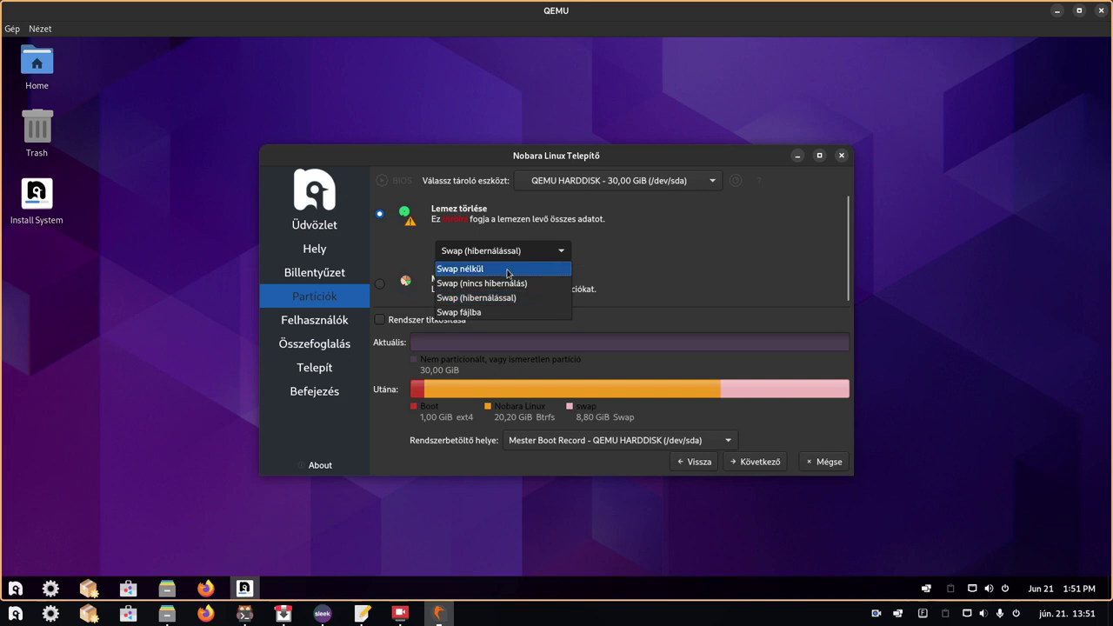
left_click(509, 270)
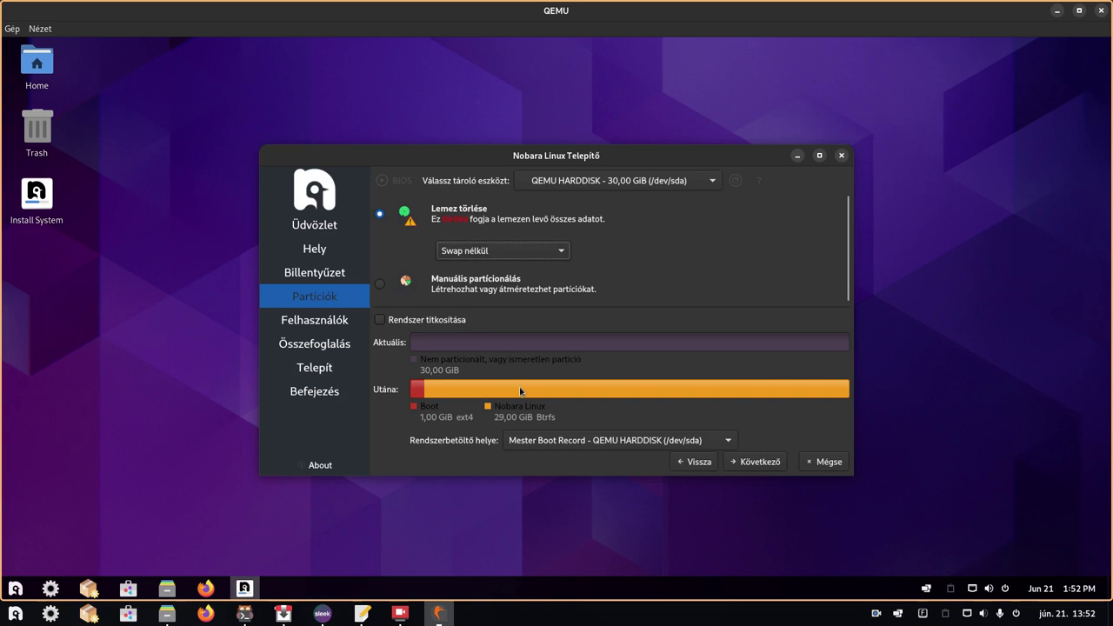
left_click(756, 461)
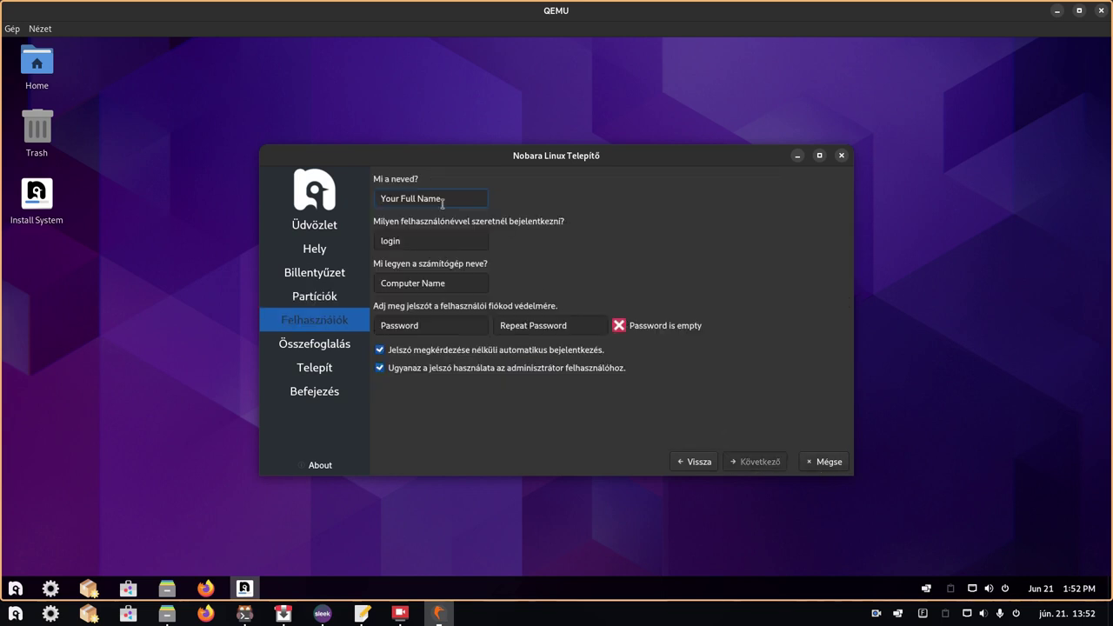
- Enter the user's full name and trim the computer name to 'nobara'
type("Laci")
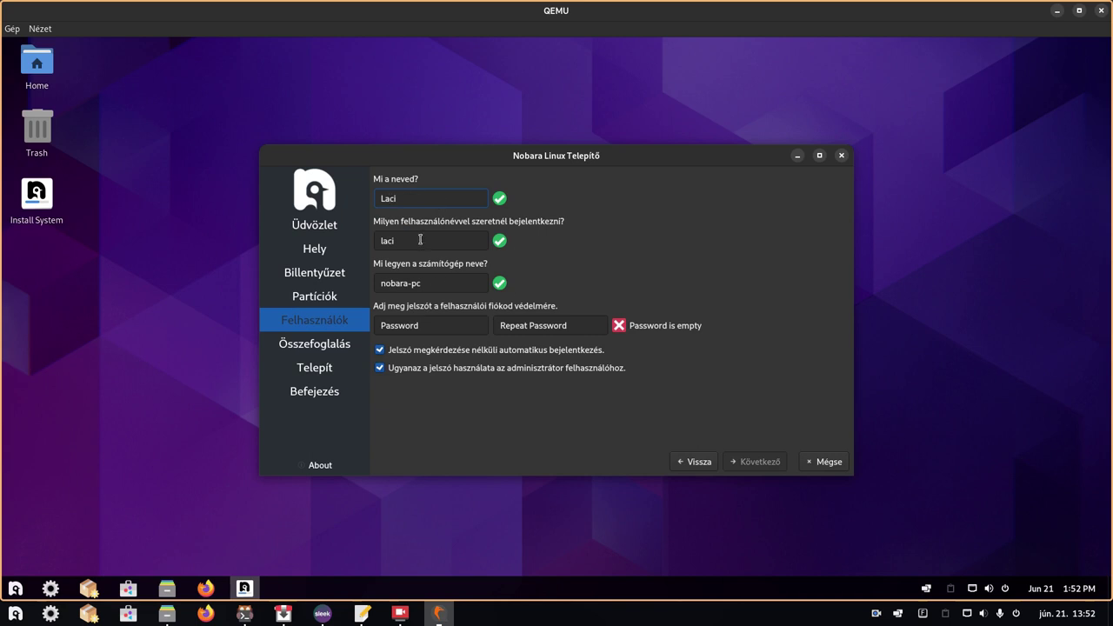
mouse_move(420, 239)
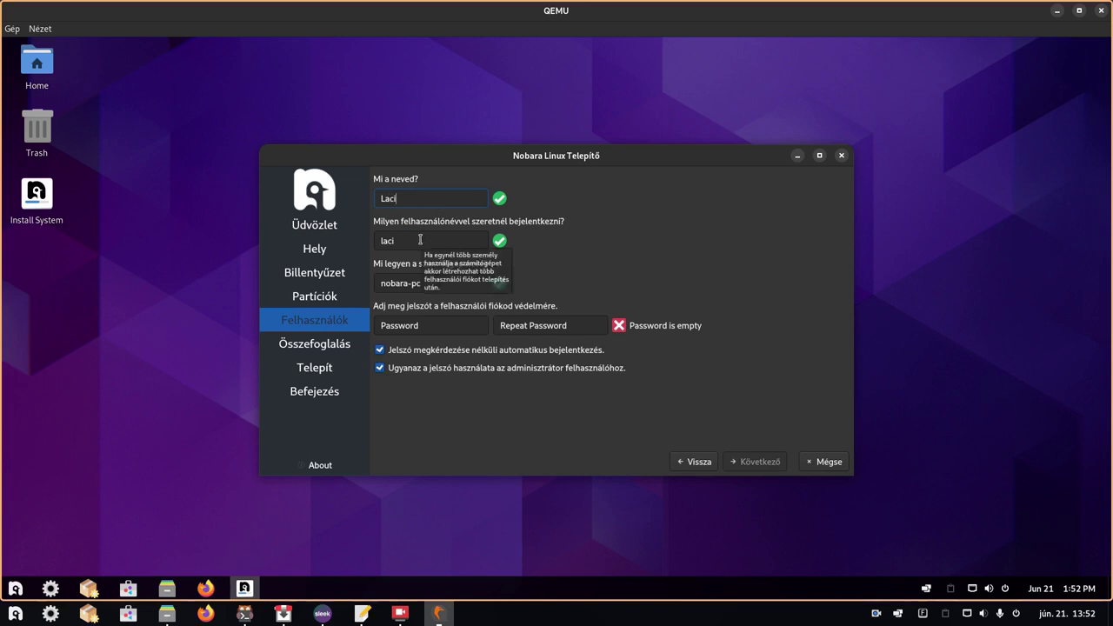
left_click(432, 284)
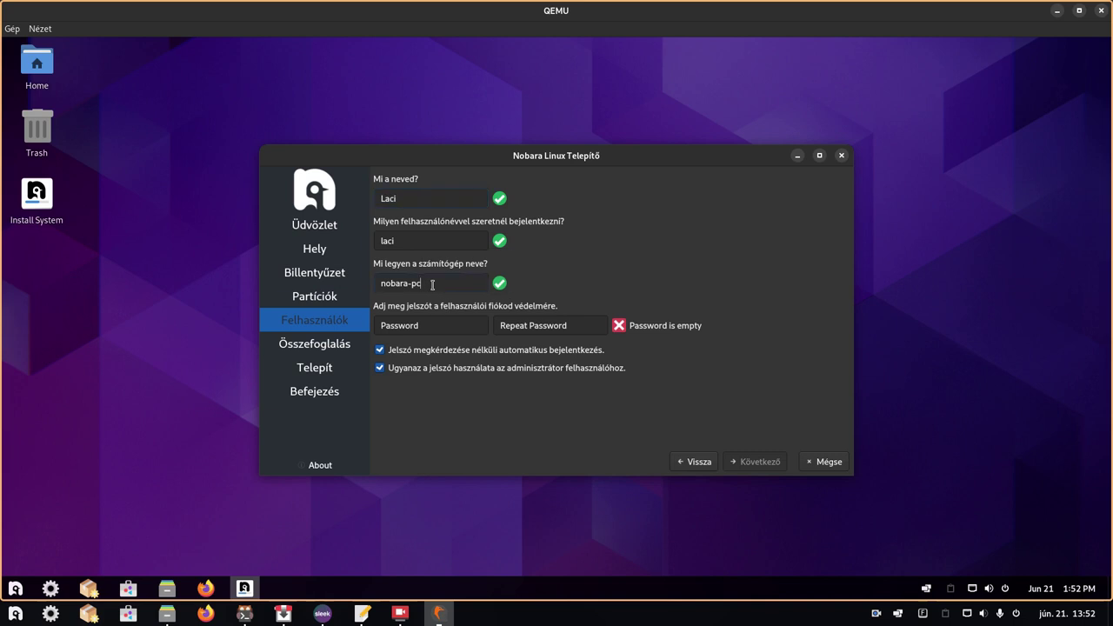
key("BackSpace")
key("BackSpace")
- Enter and repeat the account password, and turn off automatic login
left_click(423, 329)
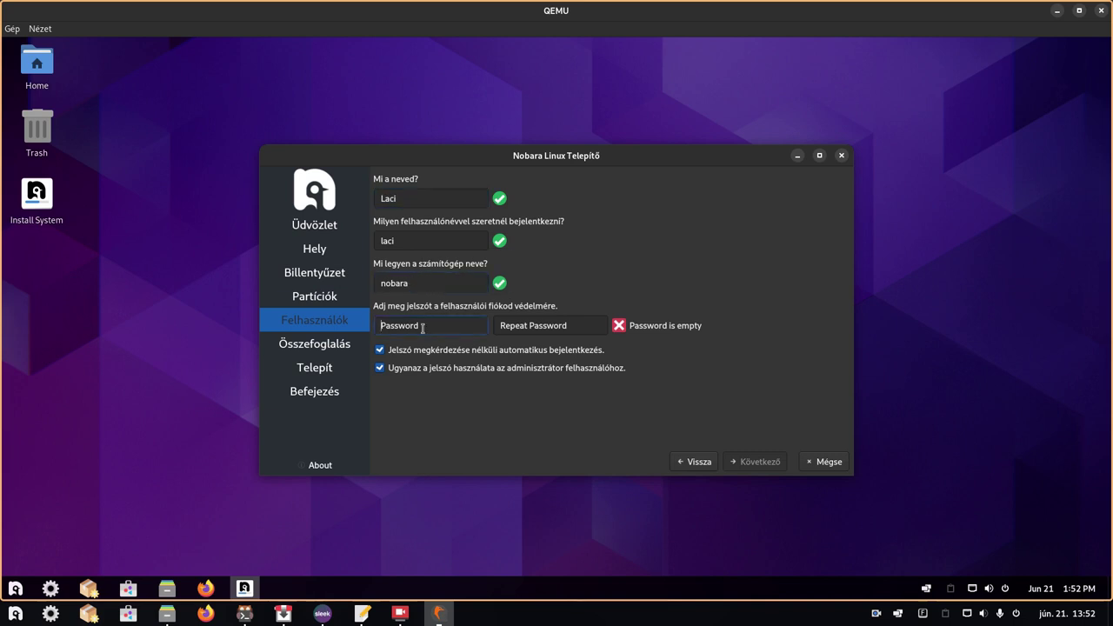
type("123")
left_click(514, 325)
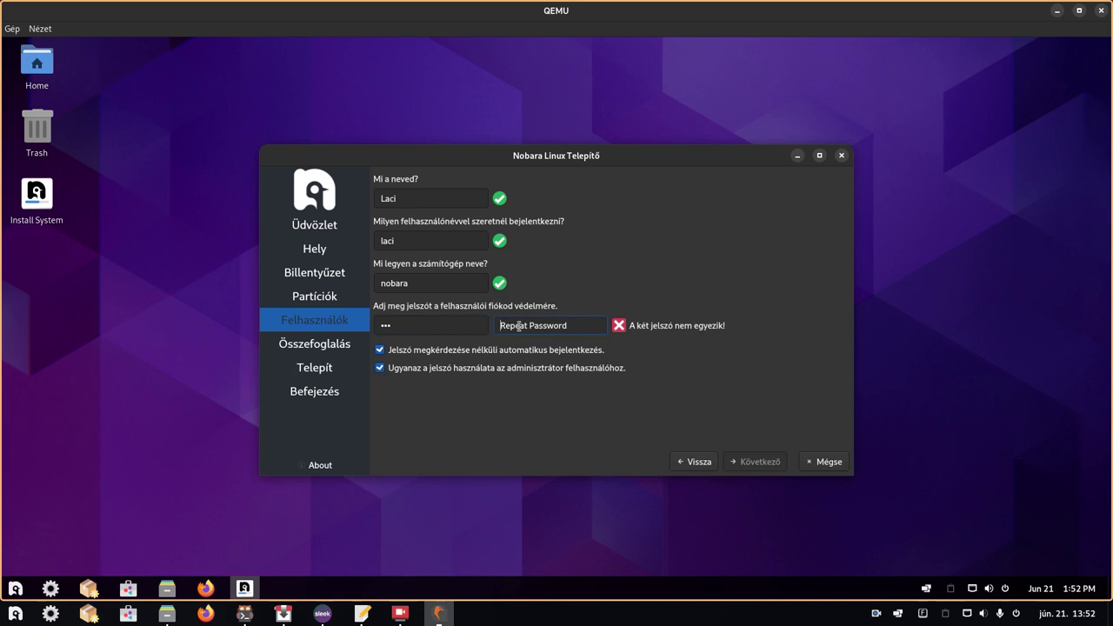
type("123")
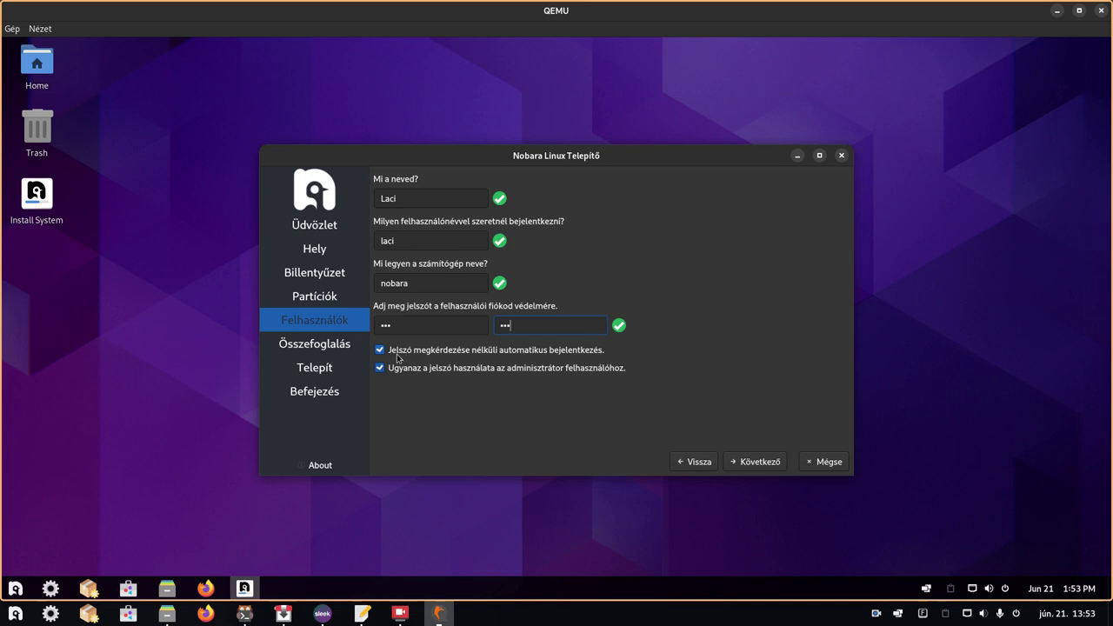
left_click(379, 351)
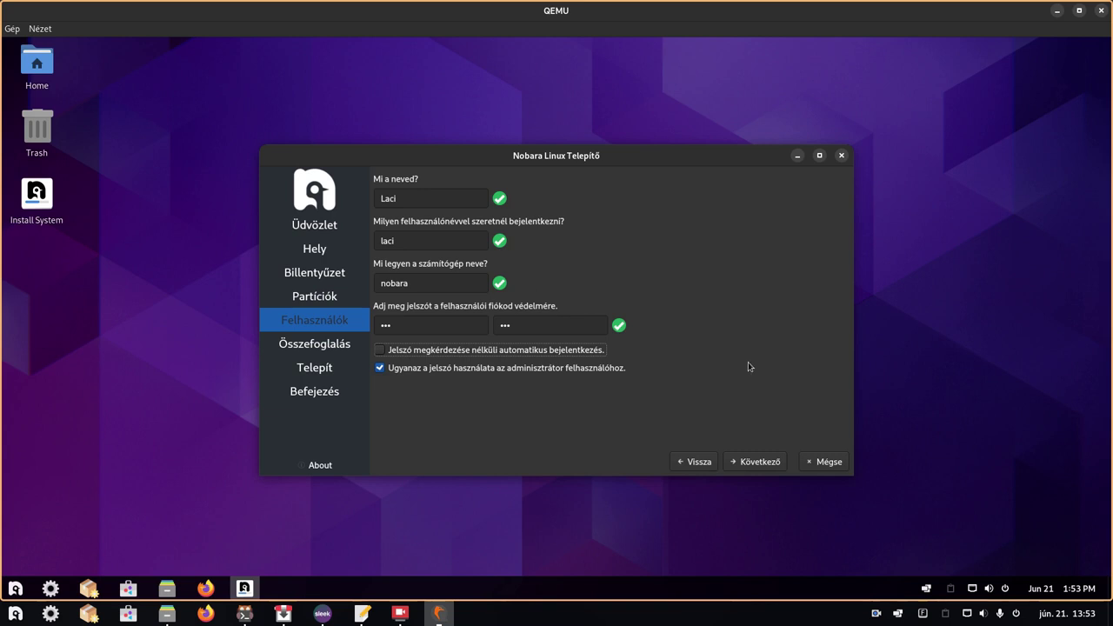
- From the summary page, start the Nobara Linux 37 installation with Telepítés and show the log
left_click(751, 462)
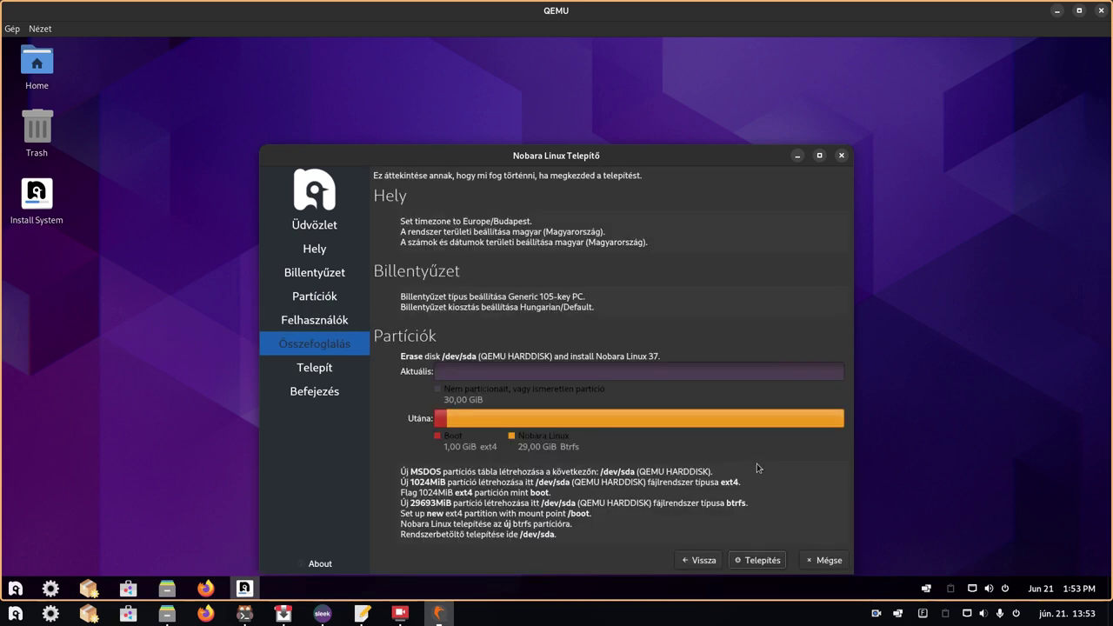
left_click(753, 561)
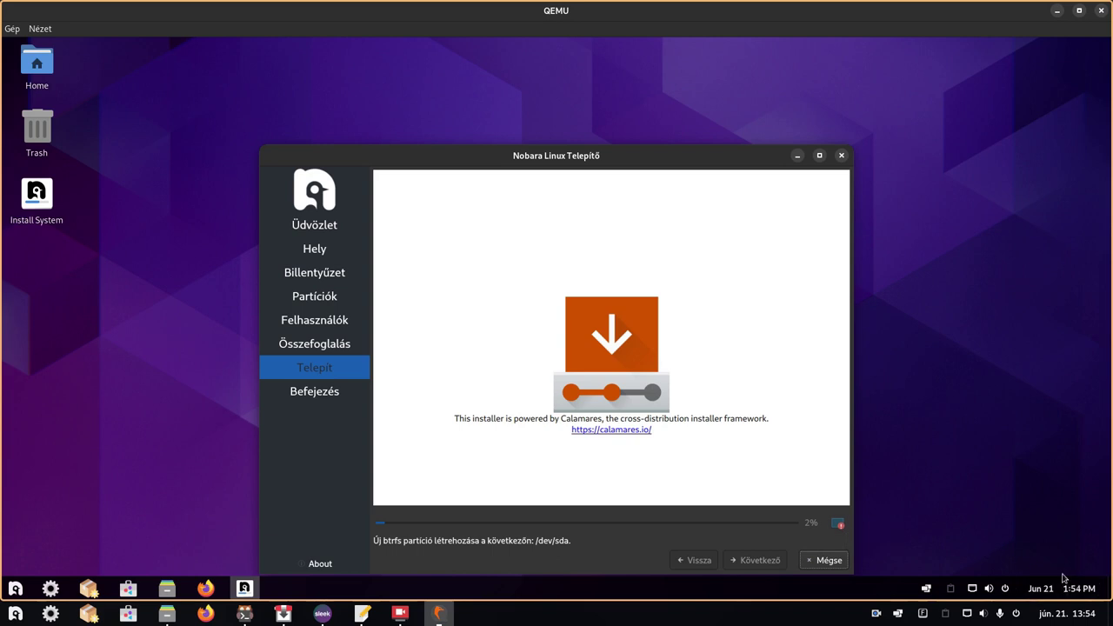
left_click(837, 526)
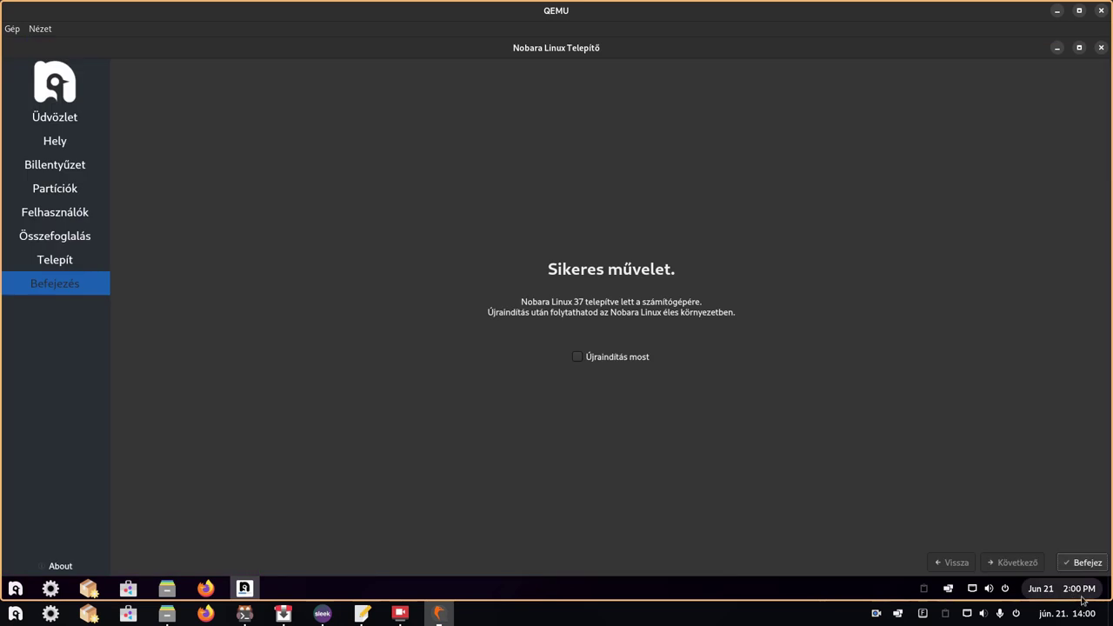
- Close the finished installer with Befejez and return to the host Terminal
left_click(1089, 563)
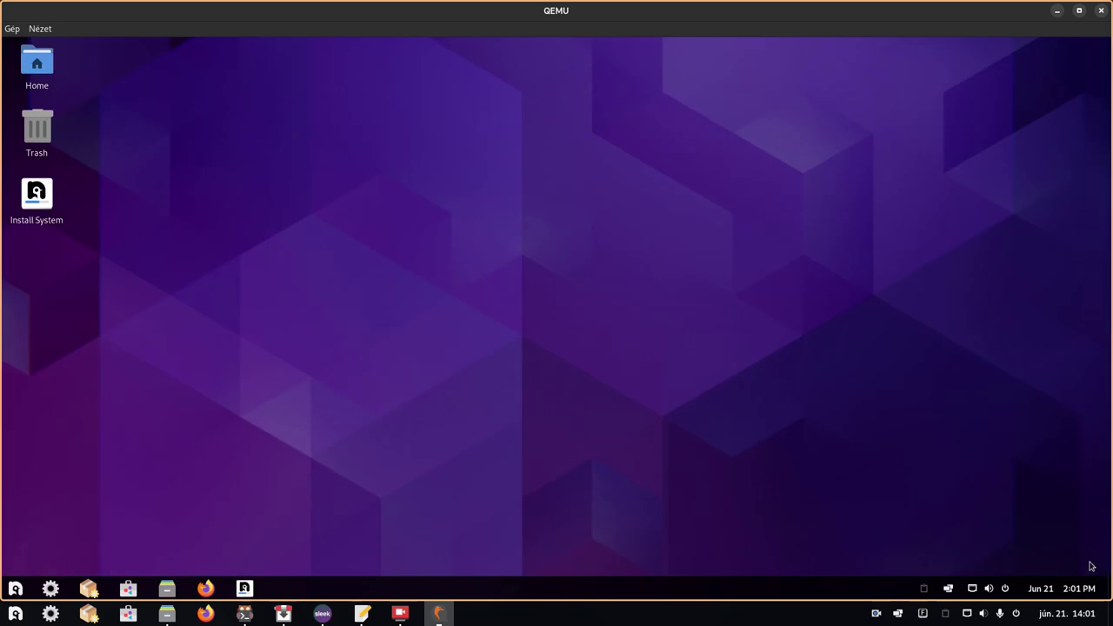
left_click(400, 613)
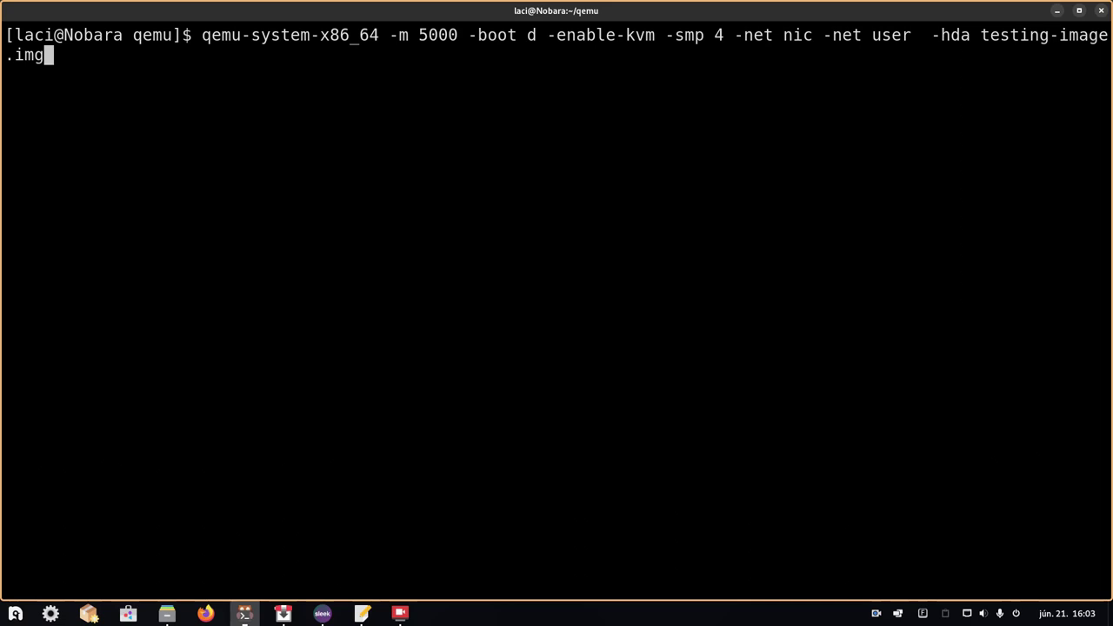
- Run the qemu-system-x86_64 command booting testing-image.img and capture input in the QEMU window
key("Return")
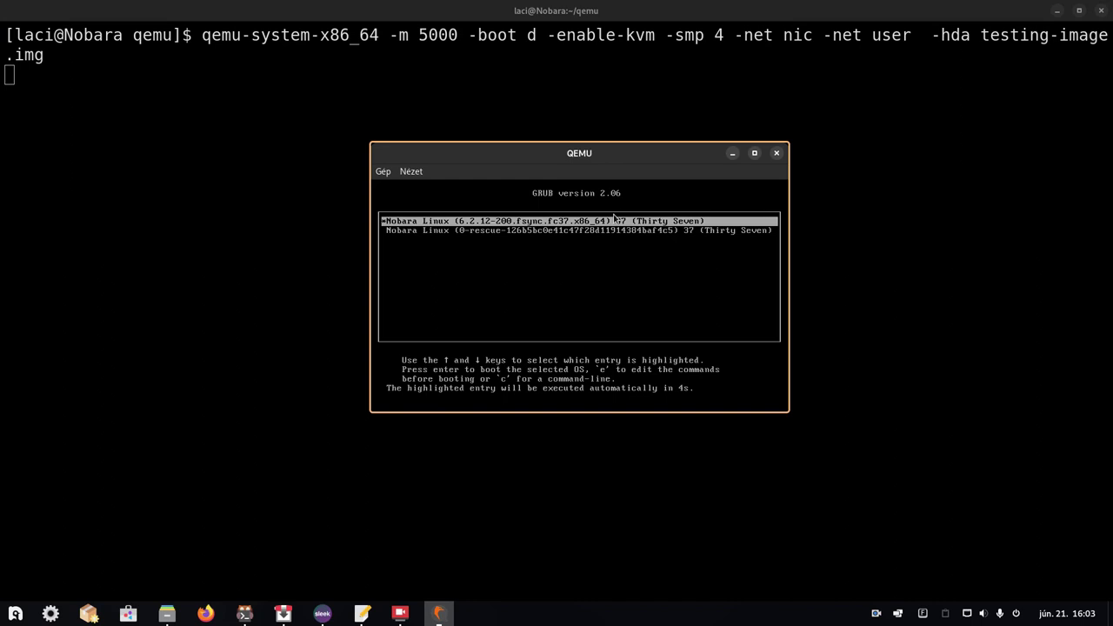
left_click(615, 217)
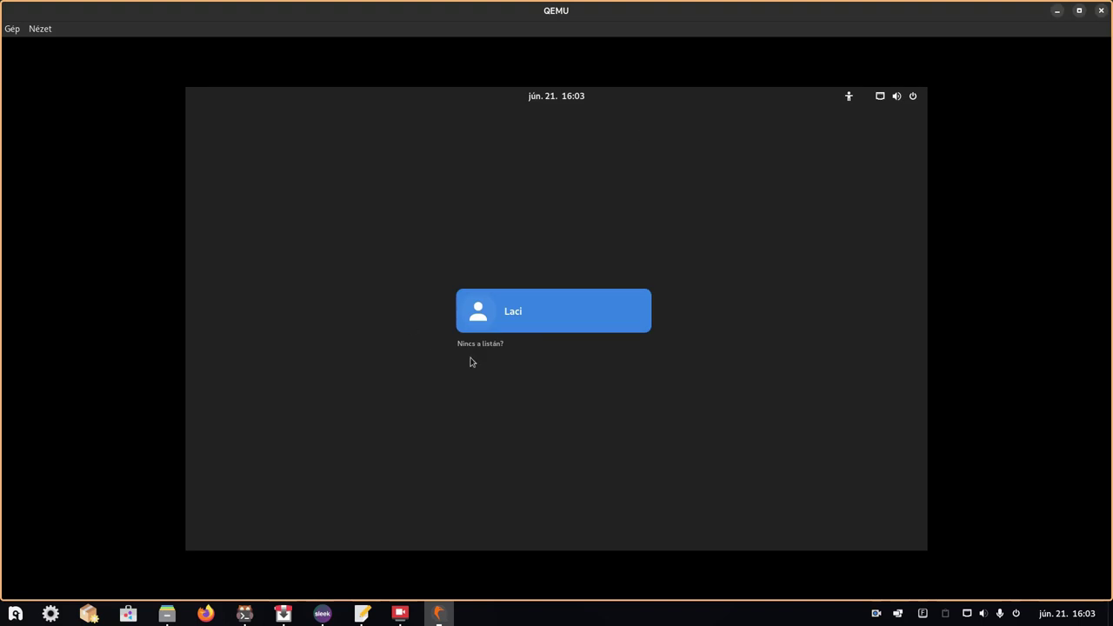
- Select the user on the GDM login screen and sign in with the account password
left_click(505, 308)
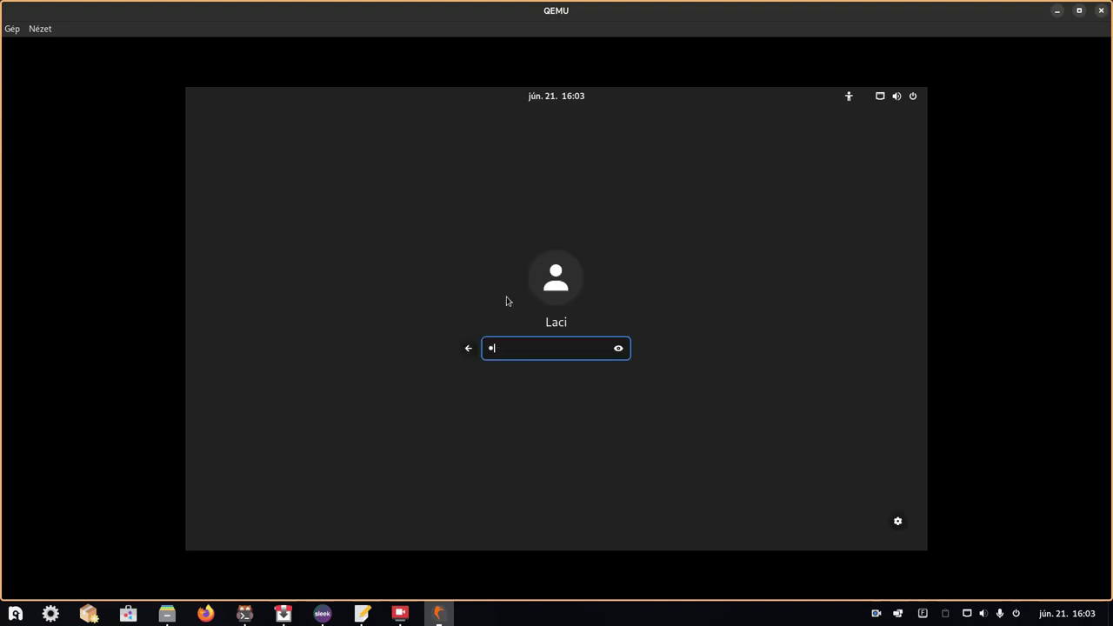
key("Return")
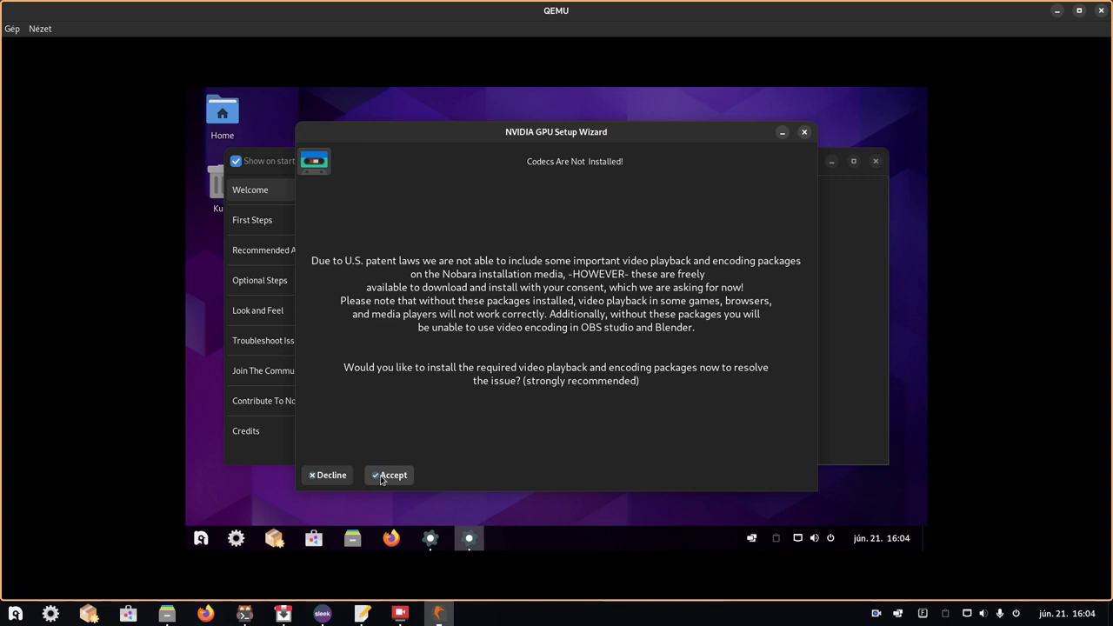
- Accept the video codec install, authorize it with the account password, and confirm 'Codec installation complete!'
left_click(387, 475)
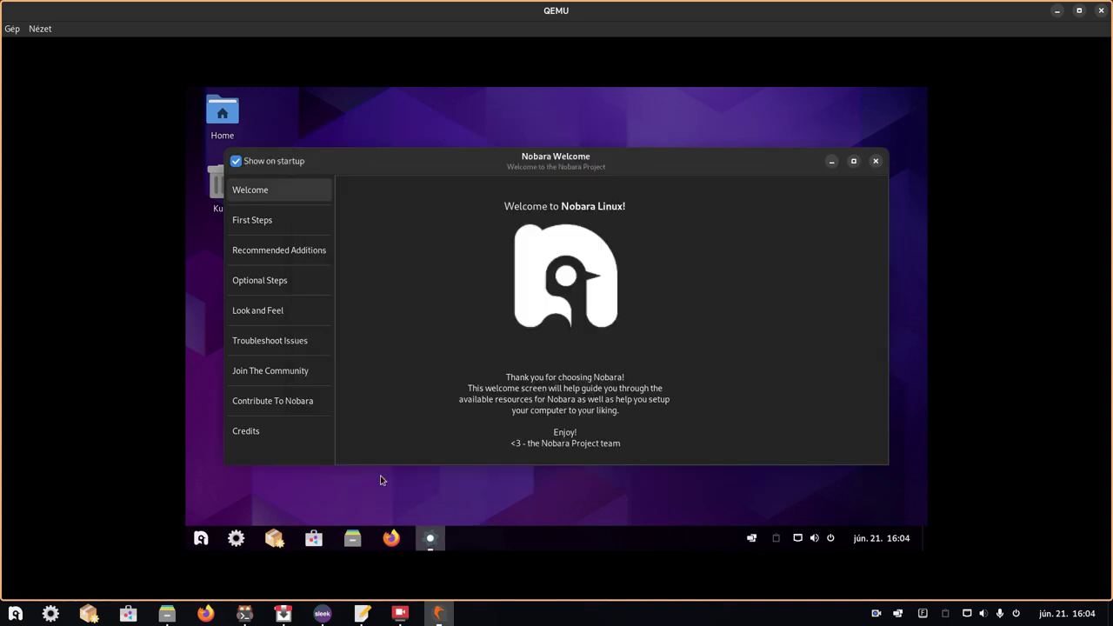
type("••••")
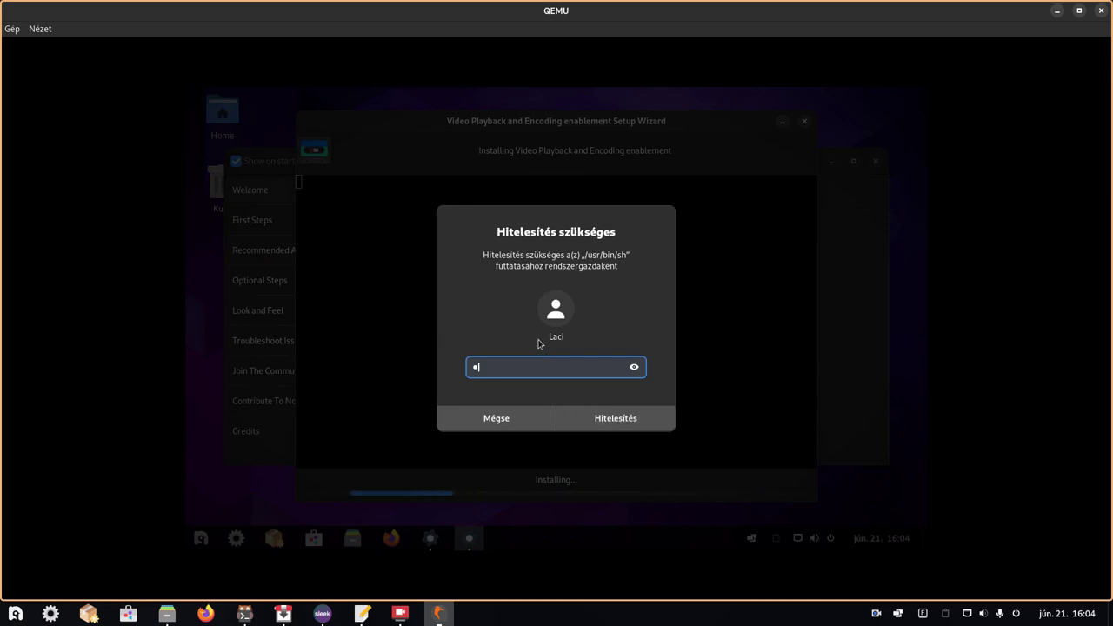
key("Return")
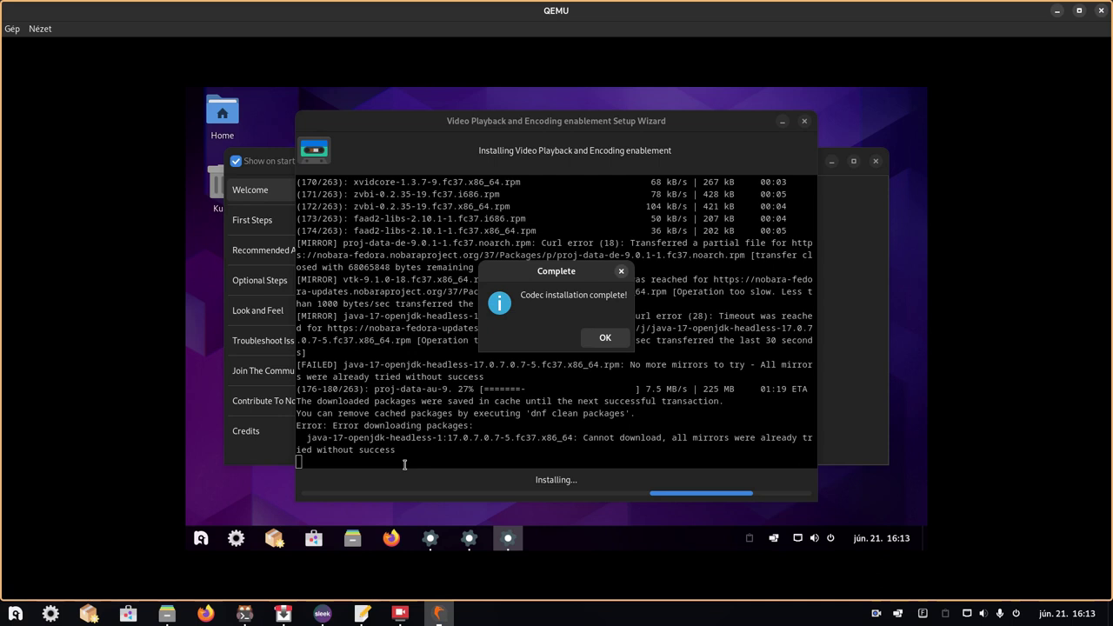
left_click(605, 339)
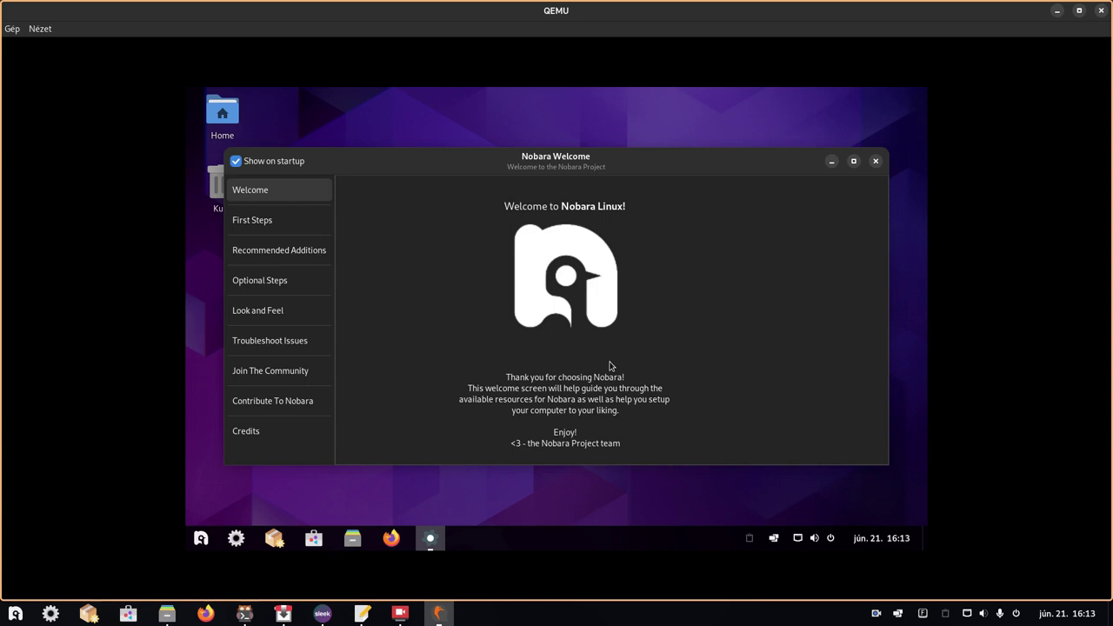
- Close the Nobara Welcome window with Alt+F4
key("alt+F4")
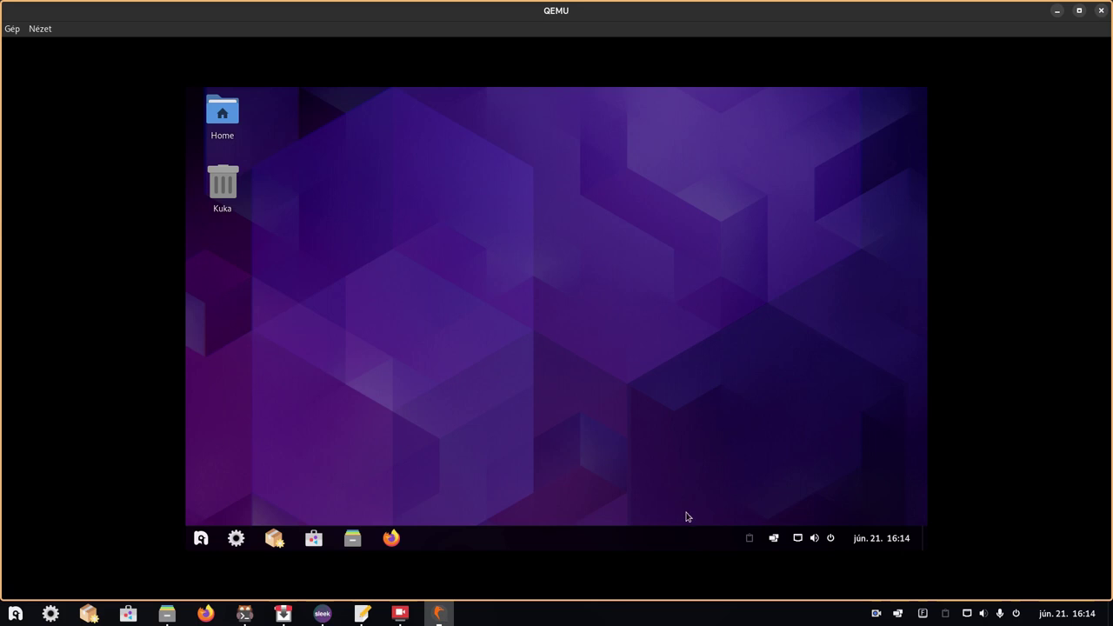
left_click(770, 539)
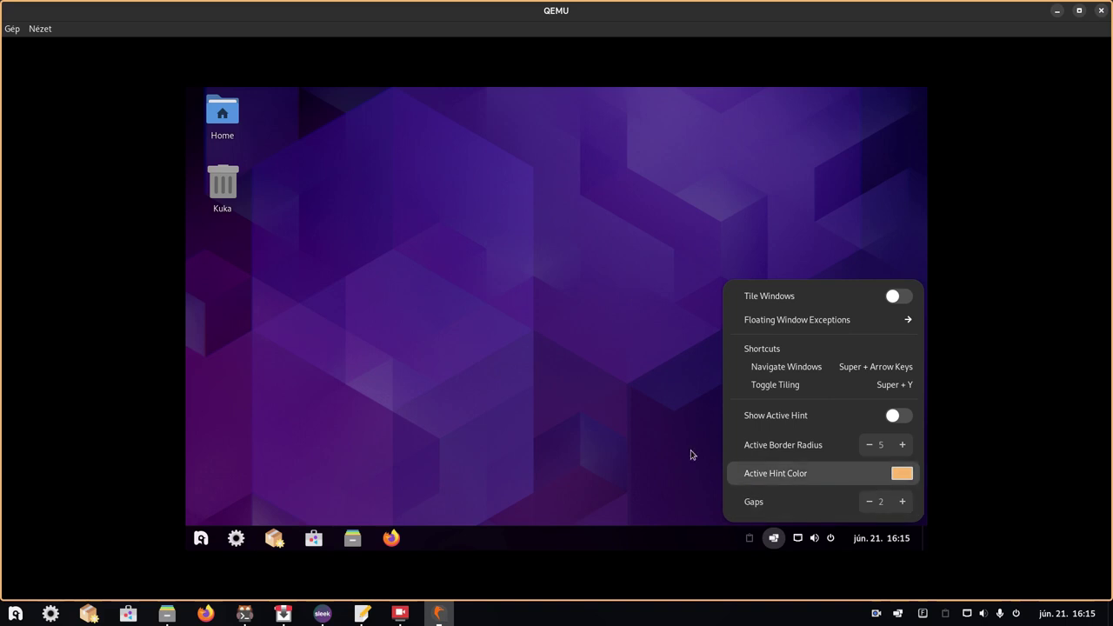
left_click(635, 431)
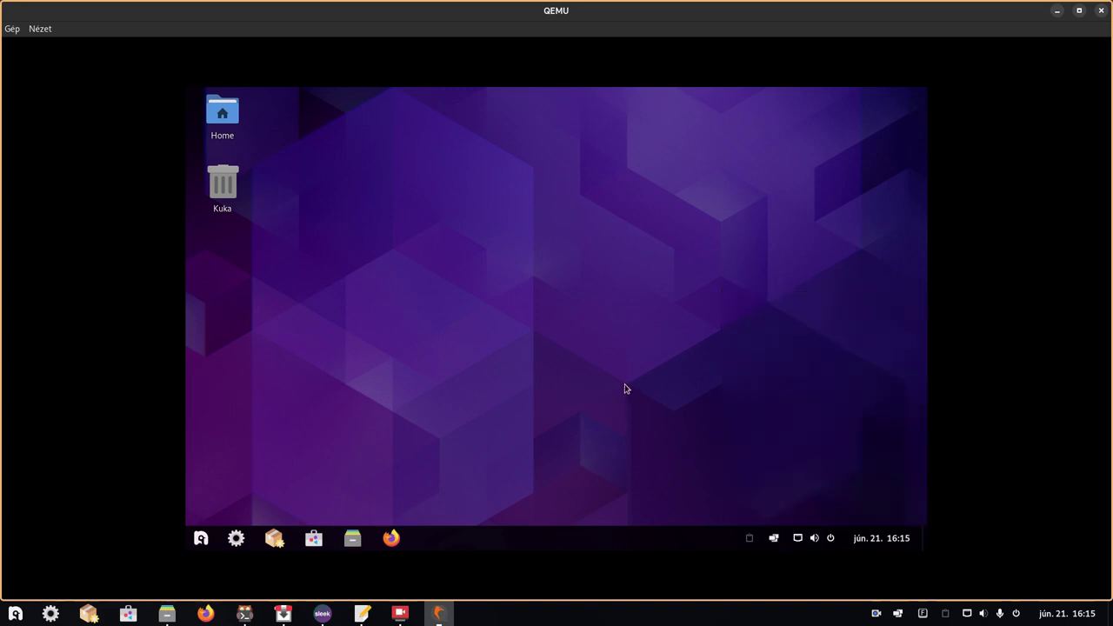
left_click(774, 538)
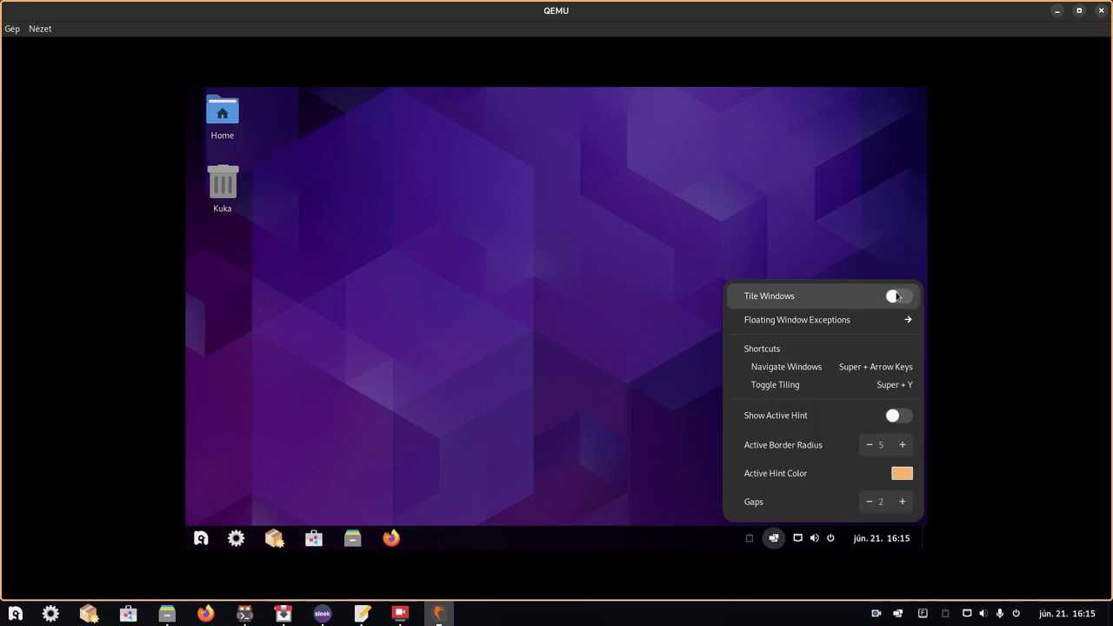
left_click(585, 272)
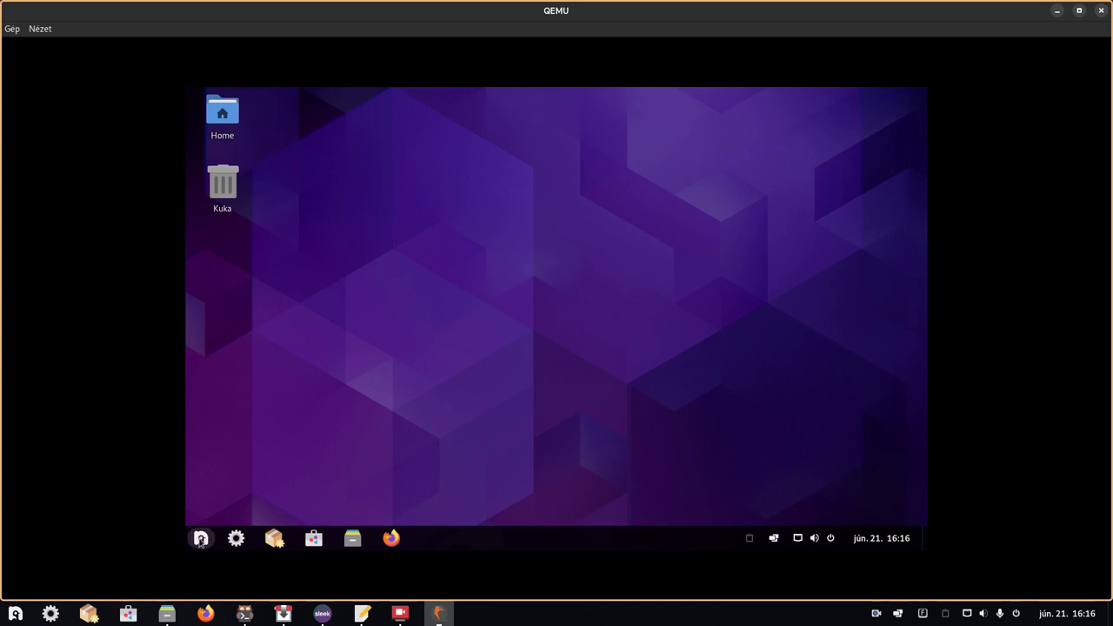
left_click(201, 539)
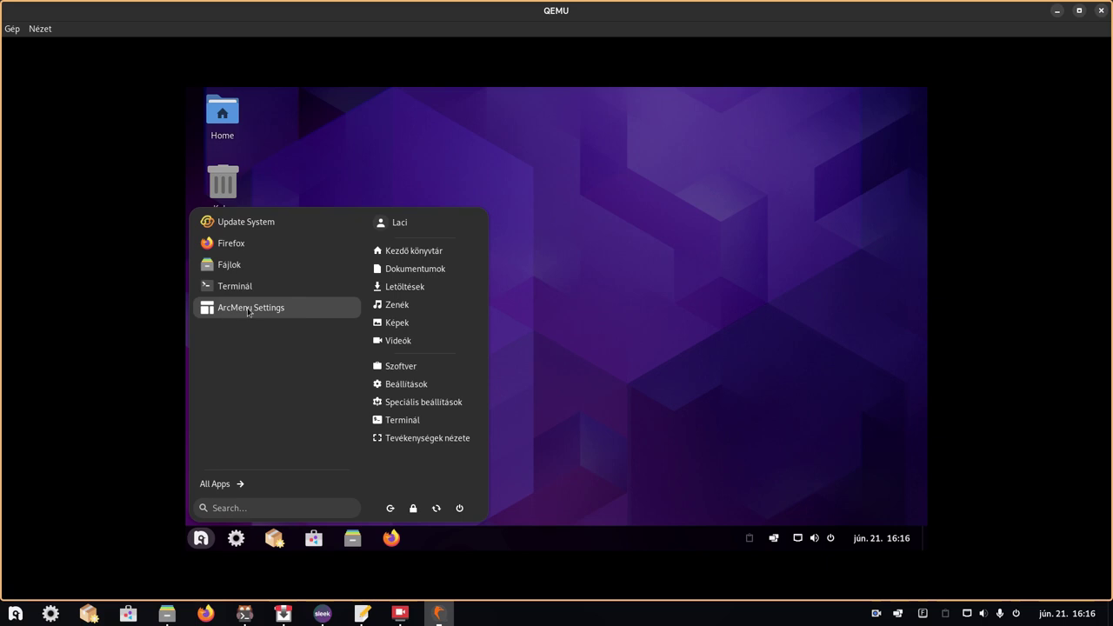
left_click(248, 308)
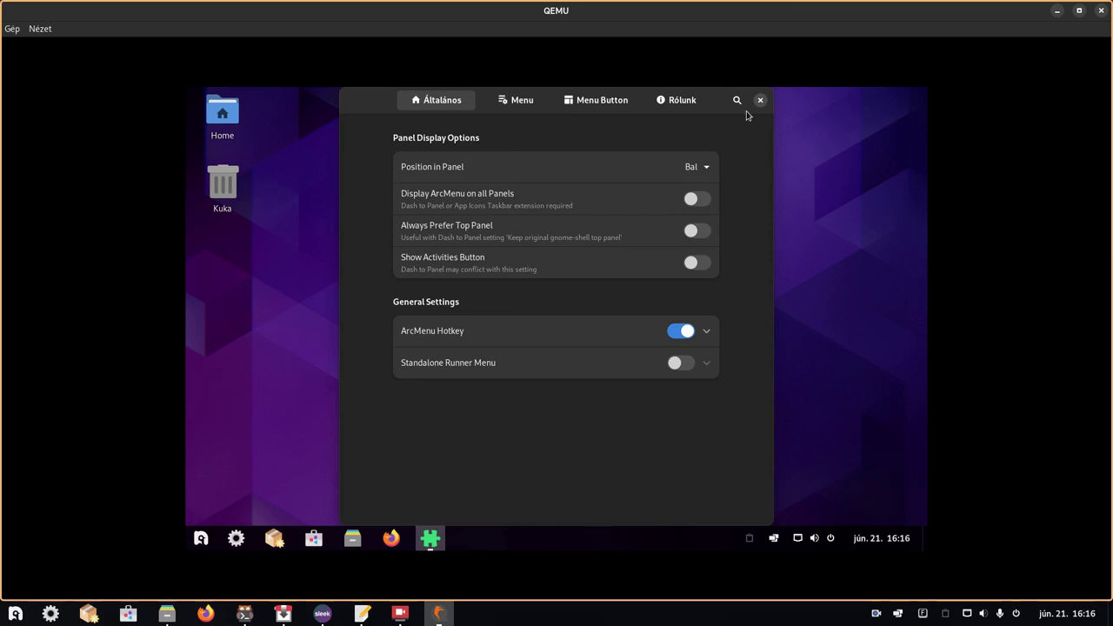
left_click(760, 102)
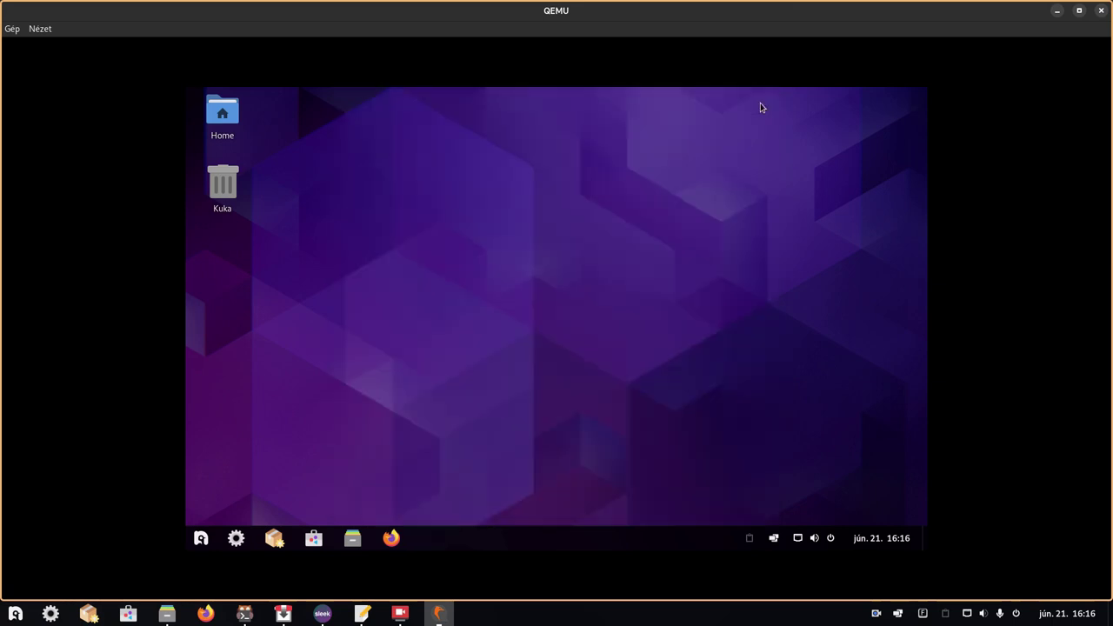
- In ArcMenu's All Apps list, browse the Grafika and Hang és videó categories, returning to the category list
left_click(202, 541)
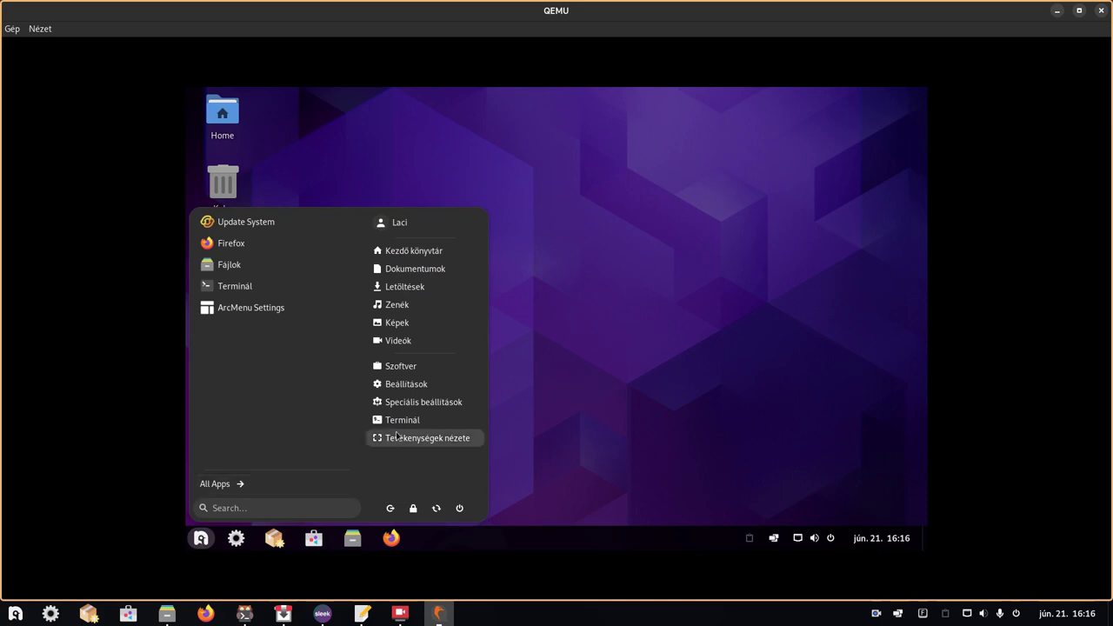
left_click(217, 483)
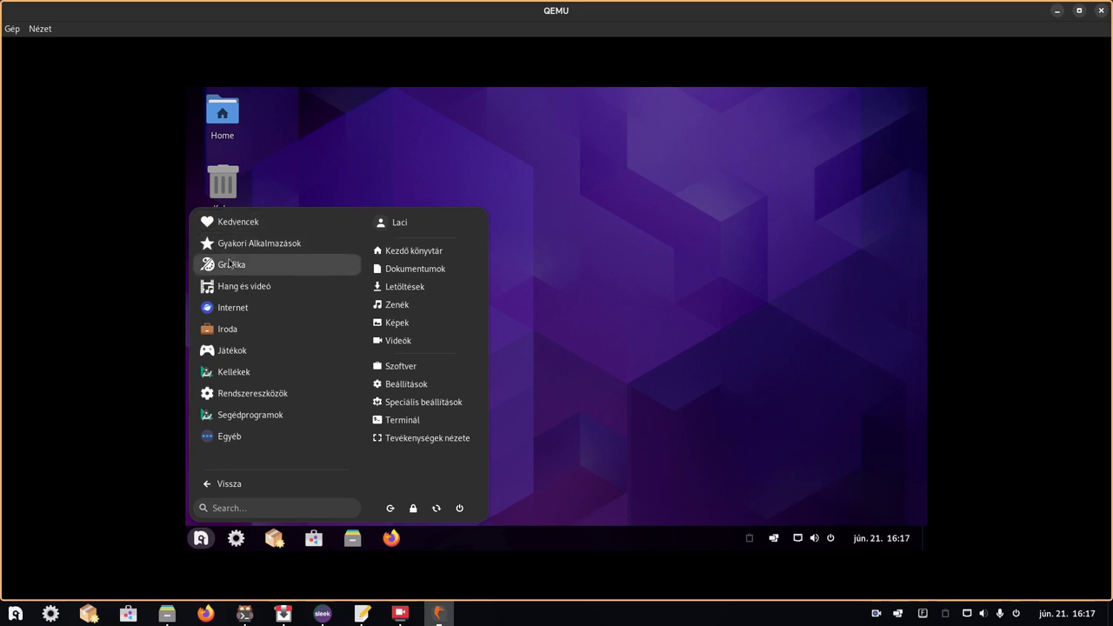
left_click(229, 271)
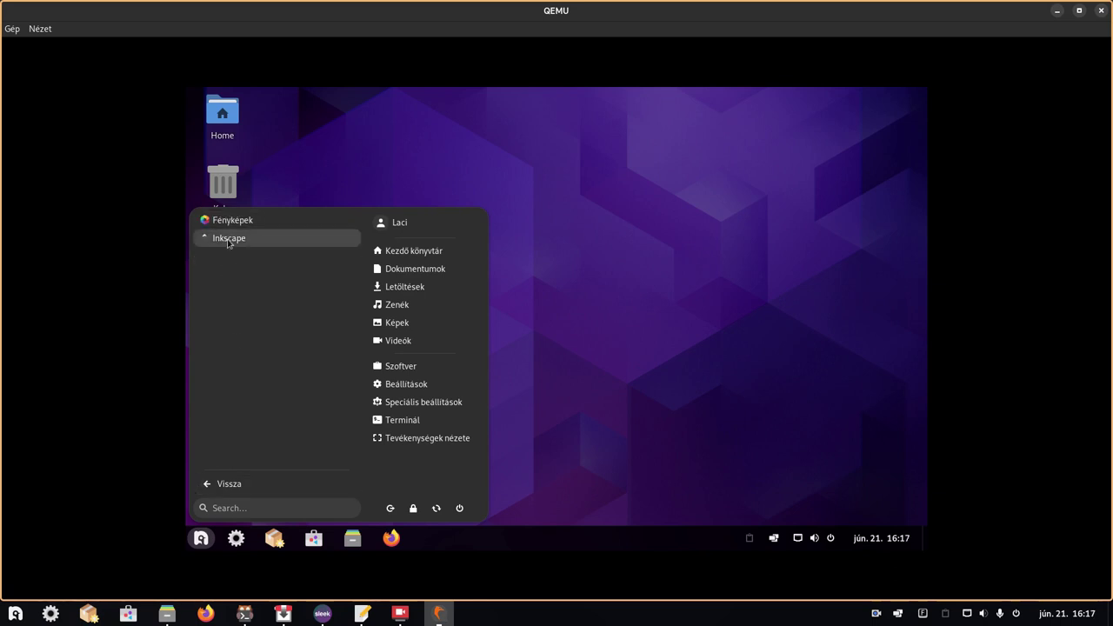
left_click(231, 488)
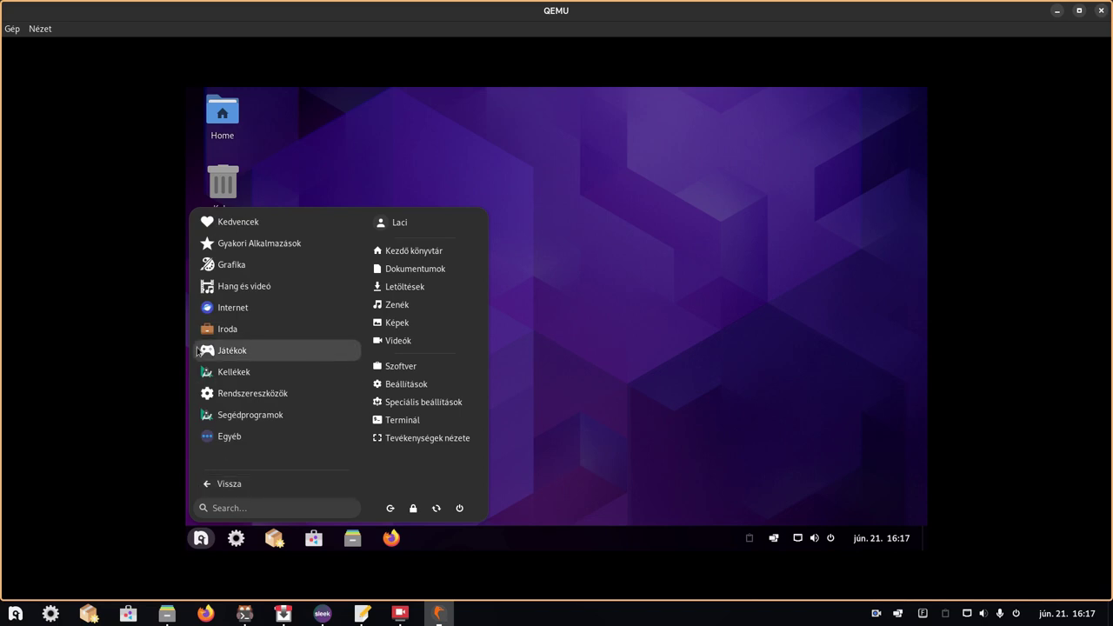
left_click(231, 288)
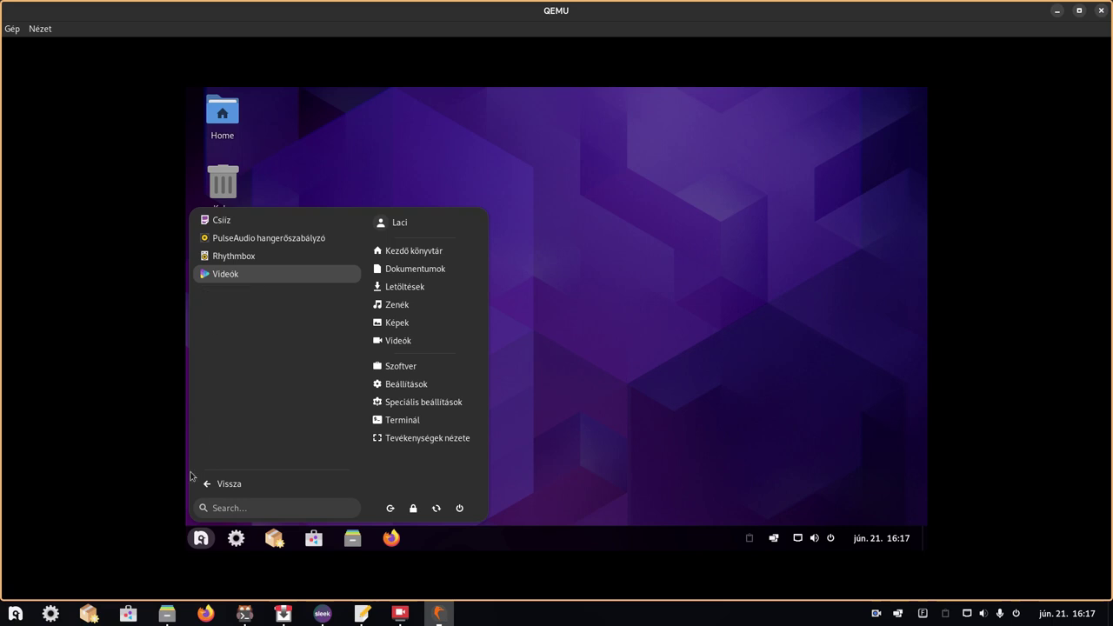
left_click(222, 486)
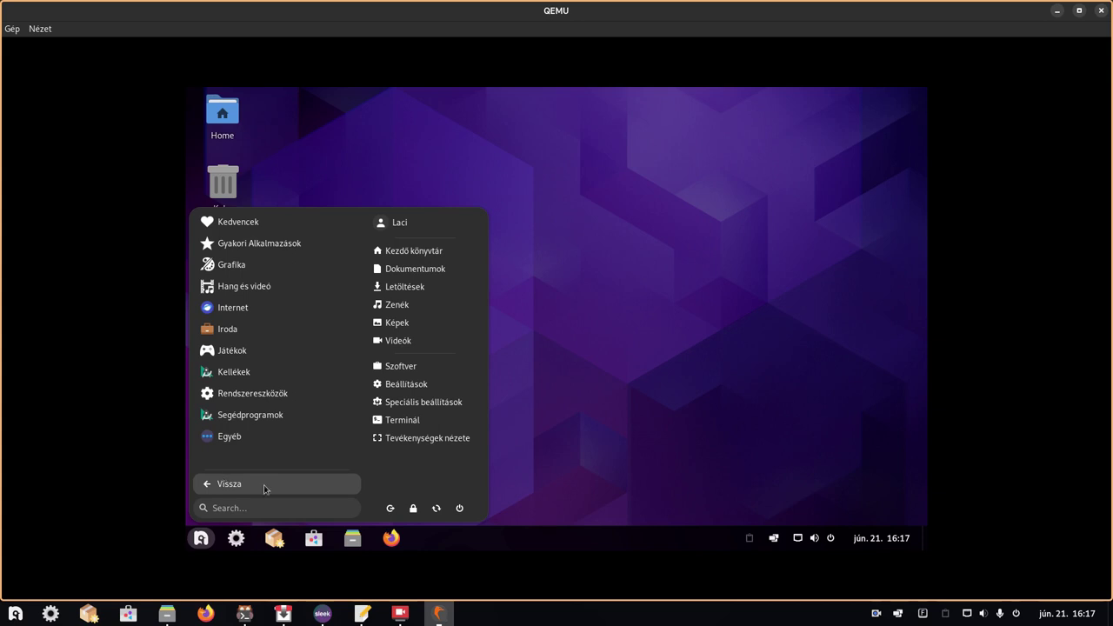
- Browse the Internet and Iroda categories, then open Játékok showing GOverlay, Lutris, ProtonUp-Qt and Steam
left_click(225, 309)
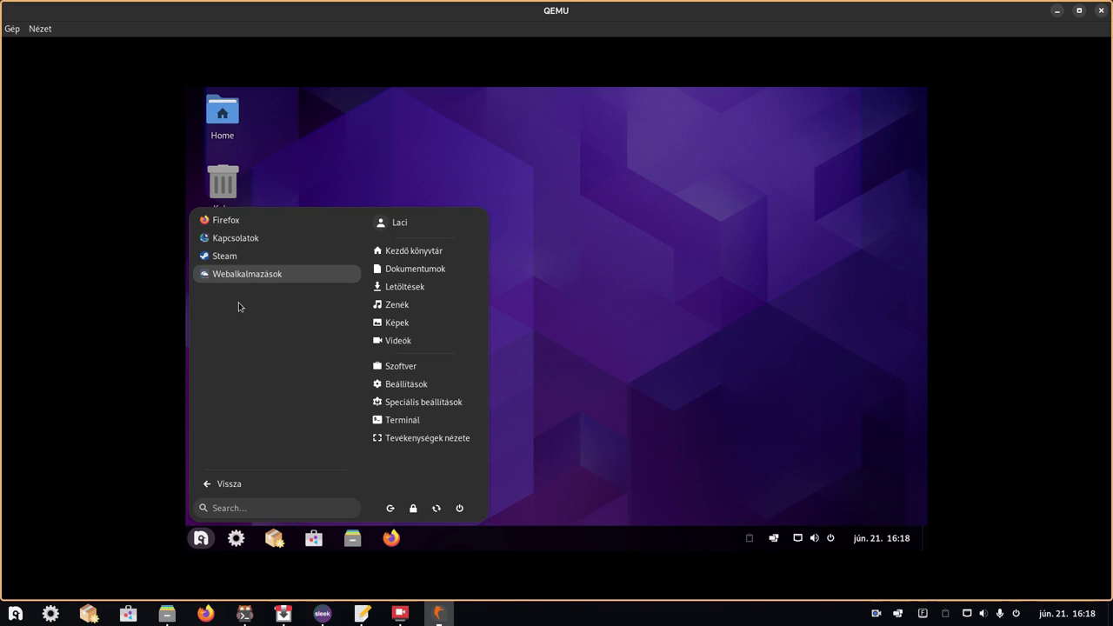
left_click(231, 487)
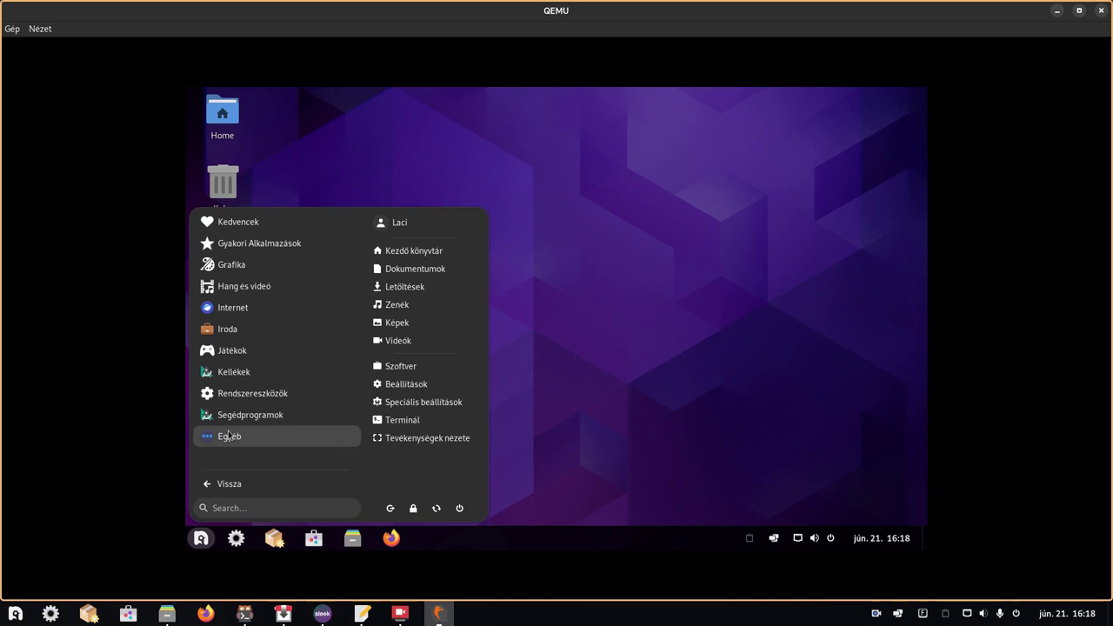
left_click(211, 337)
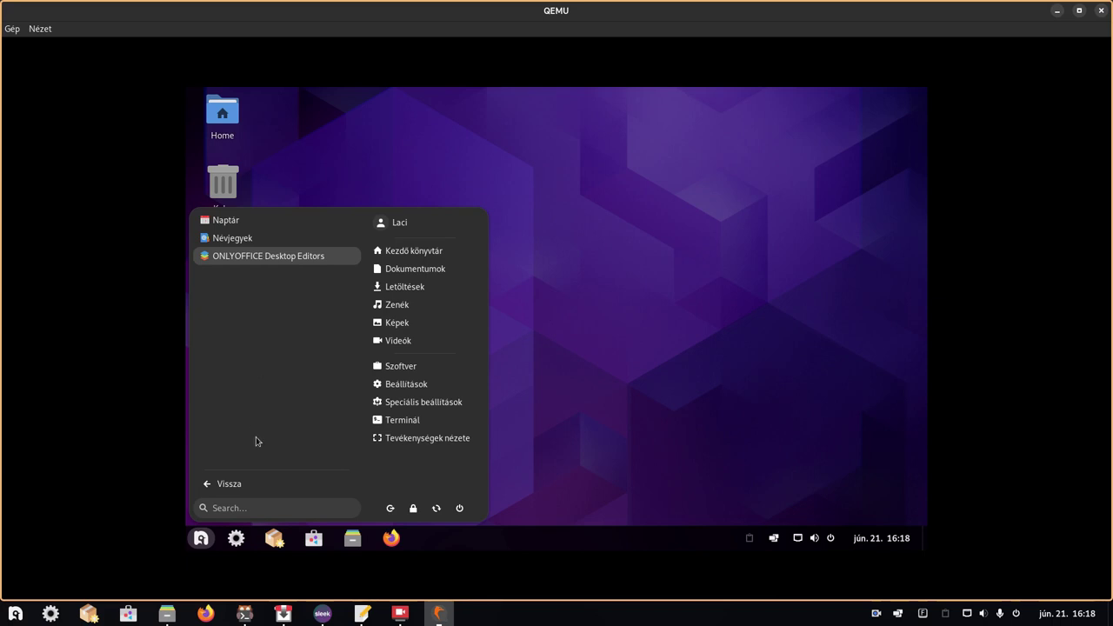
left_click(237, 489)
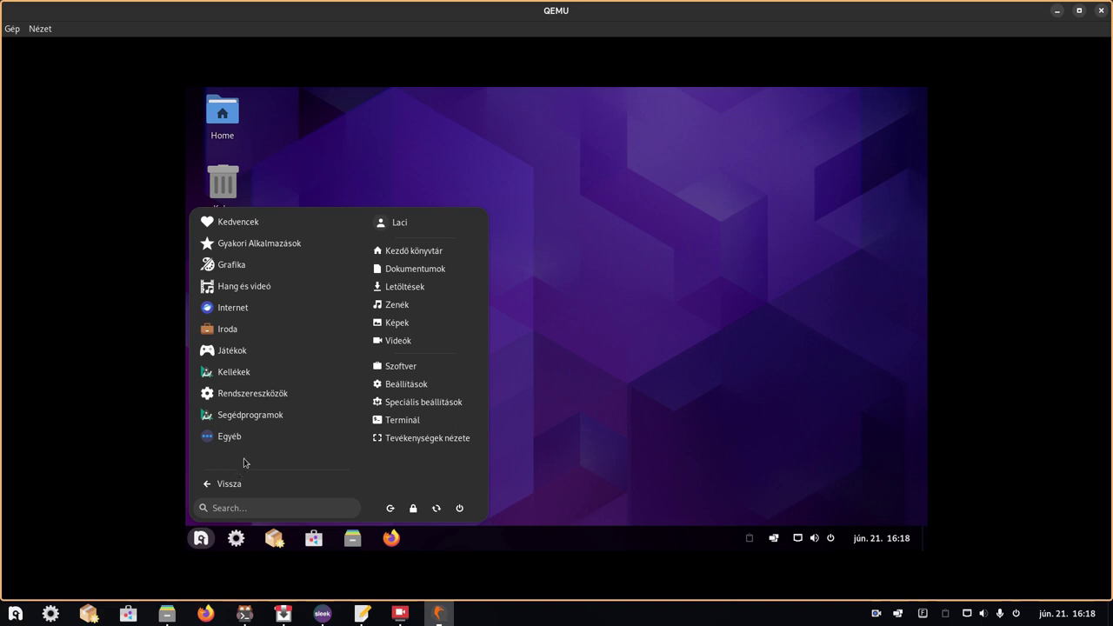
left_click(233, 349)
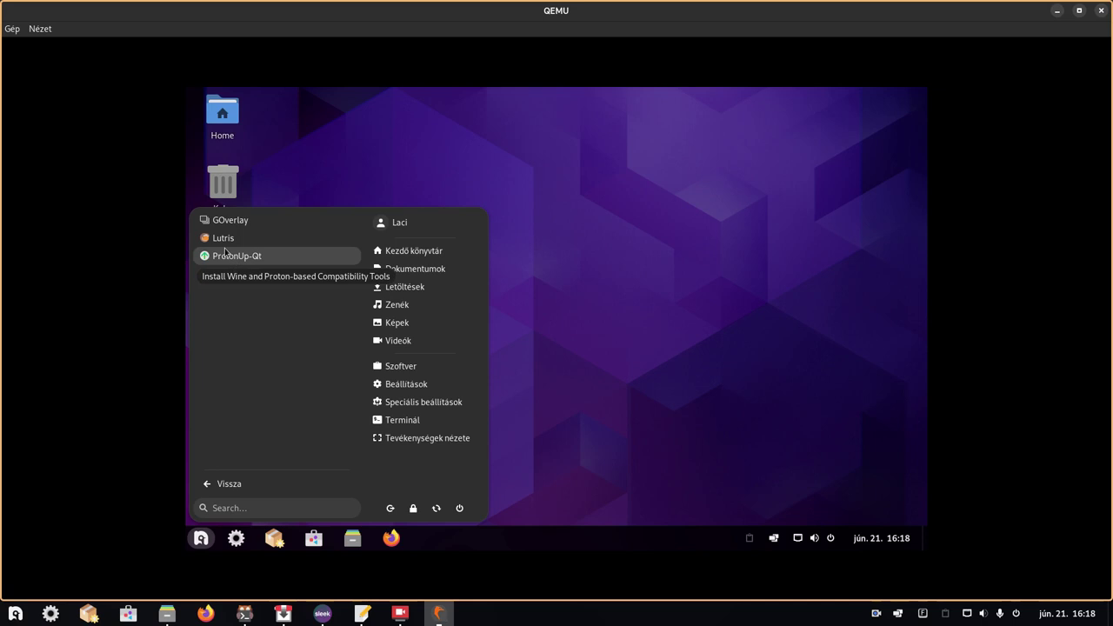
- Go back to the category list and open Kellékek, showing Kiterjesztés-kezelő among its apps
left_click(232, 485)
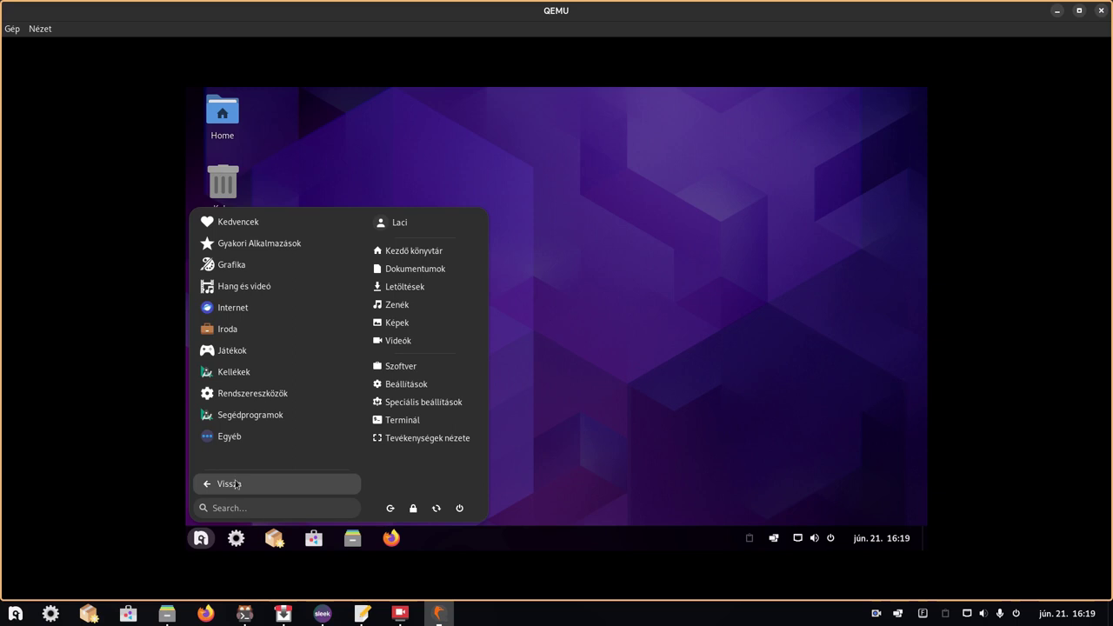
left_click(242, 377)
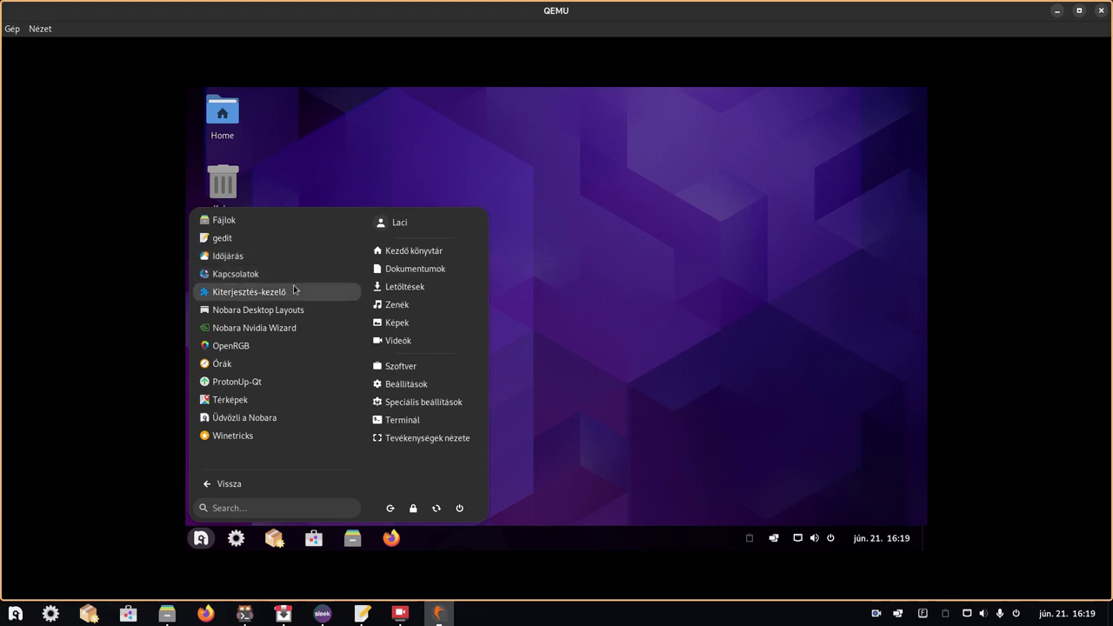
left_click(294, 290)
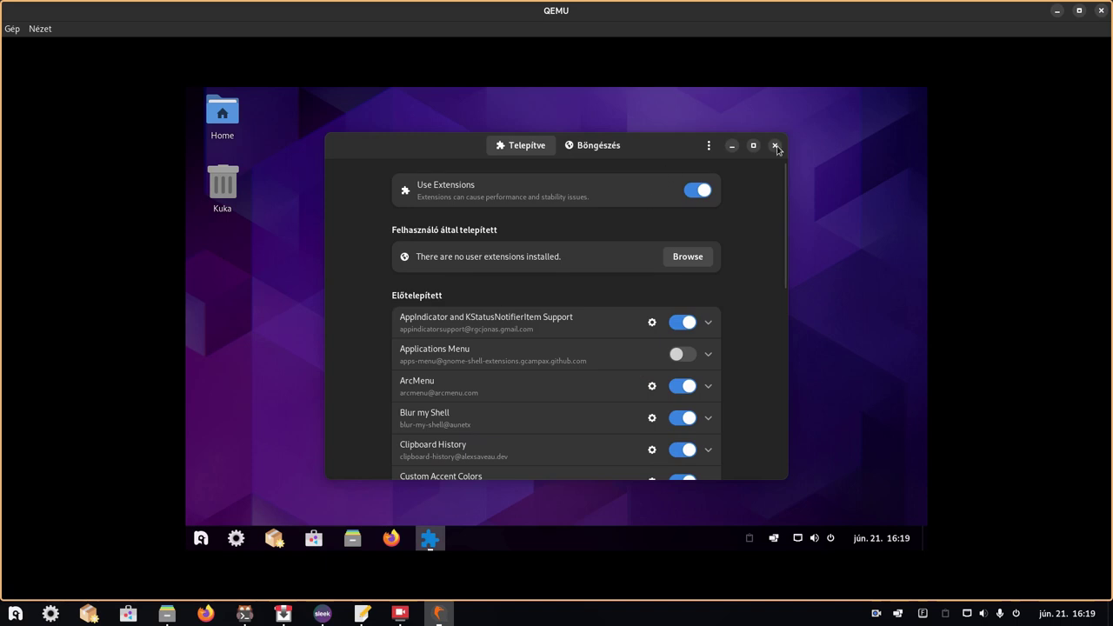
left_click(775, 145)
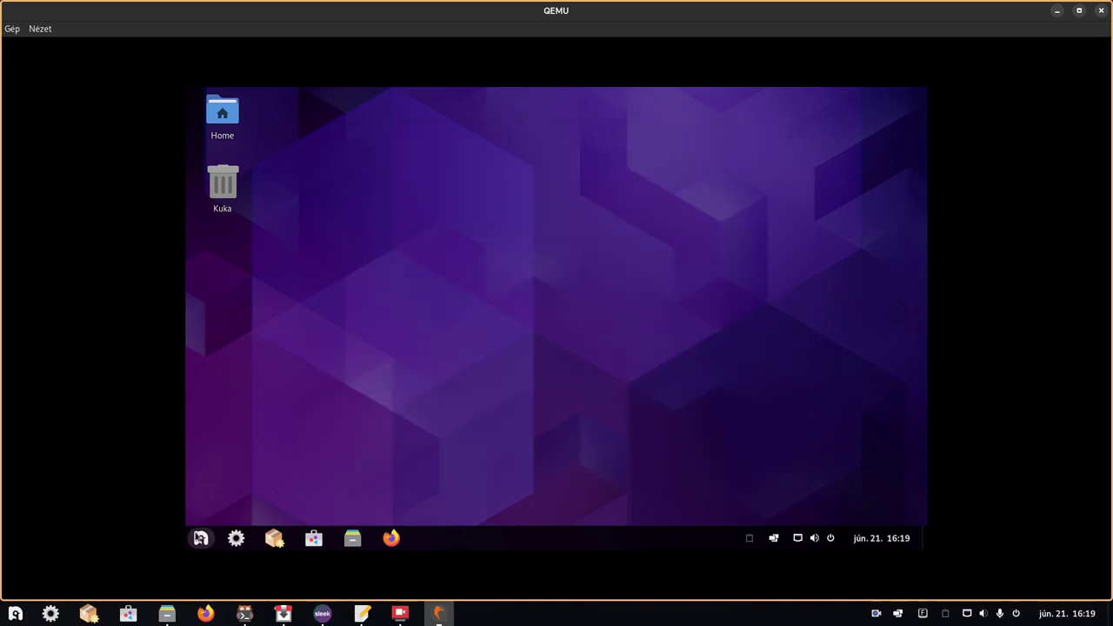
left_click(200, 538)
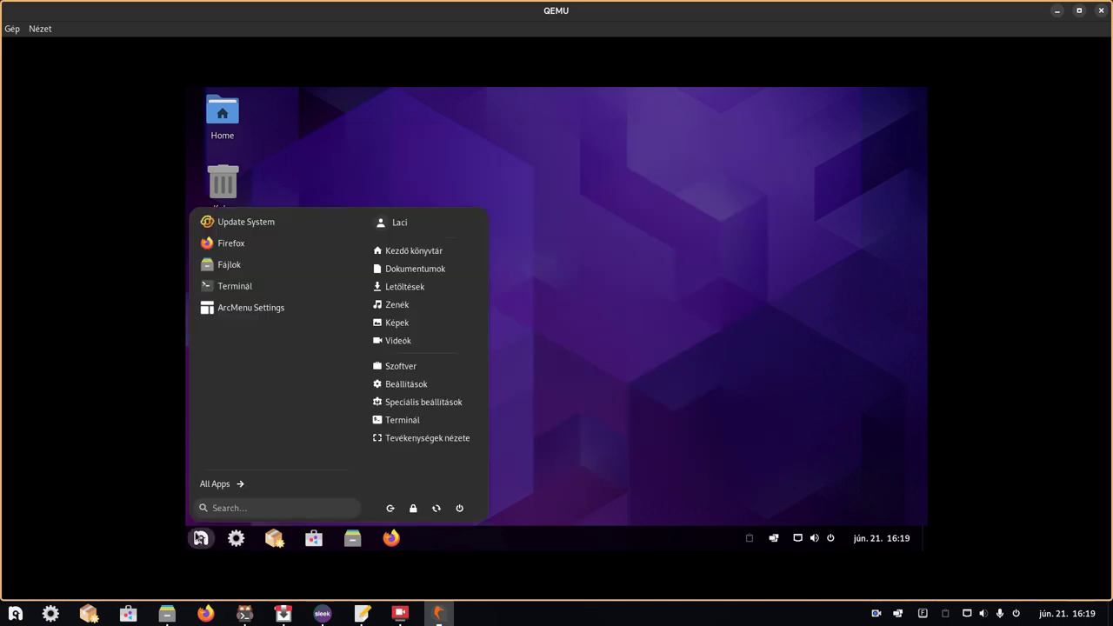
left_click(213, 484)
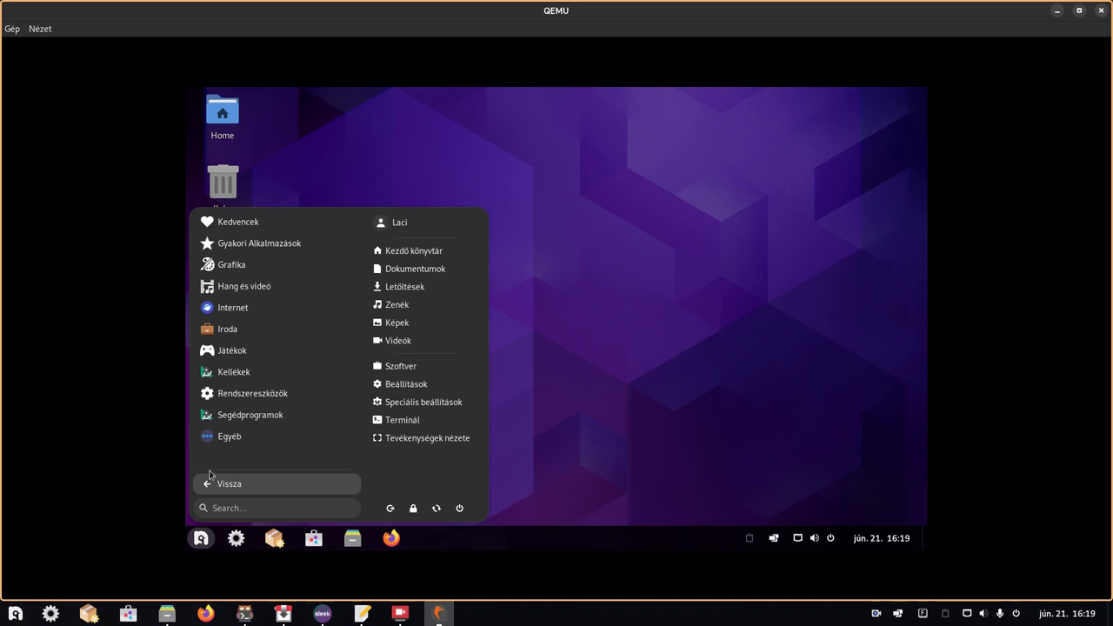
left_click(243, 373)
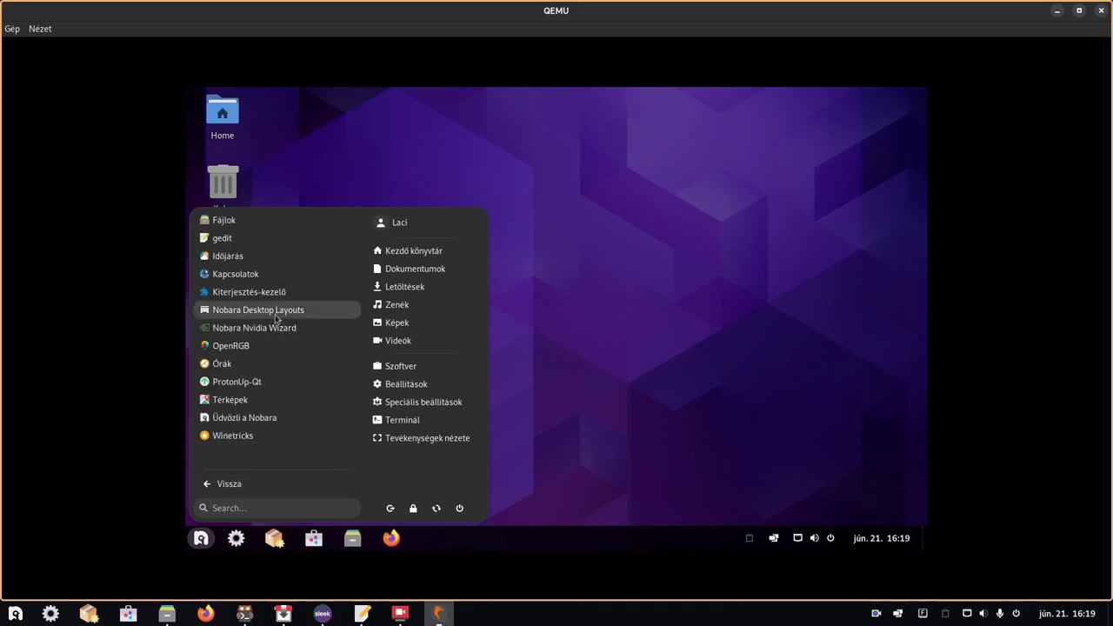
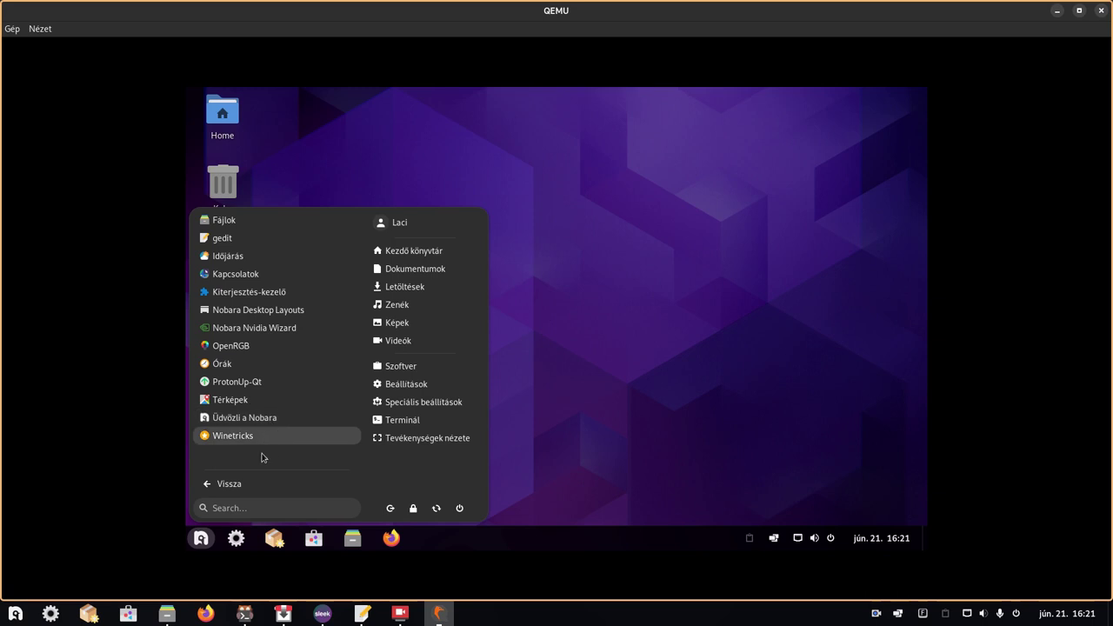
- Browse the Rendszereszközök apps in ArcMenu, then switch to the Segédprogramok category's apps
left_click(249, 481)
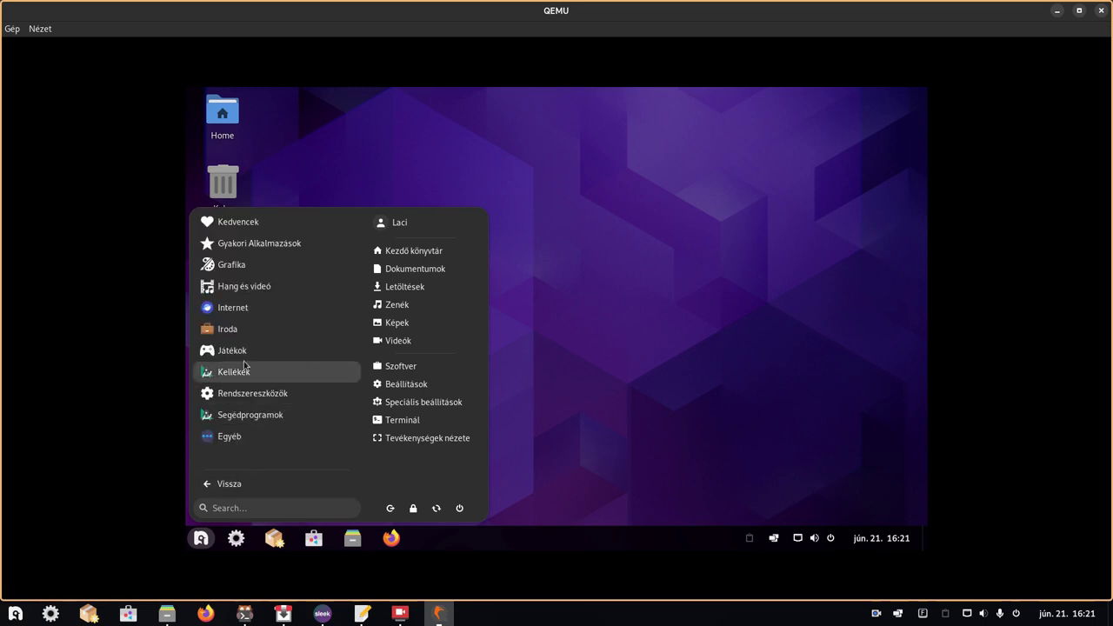
left_click(253, 395)
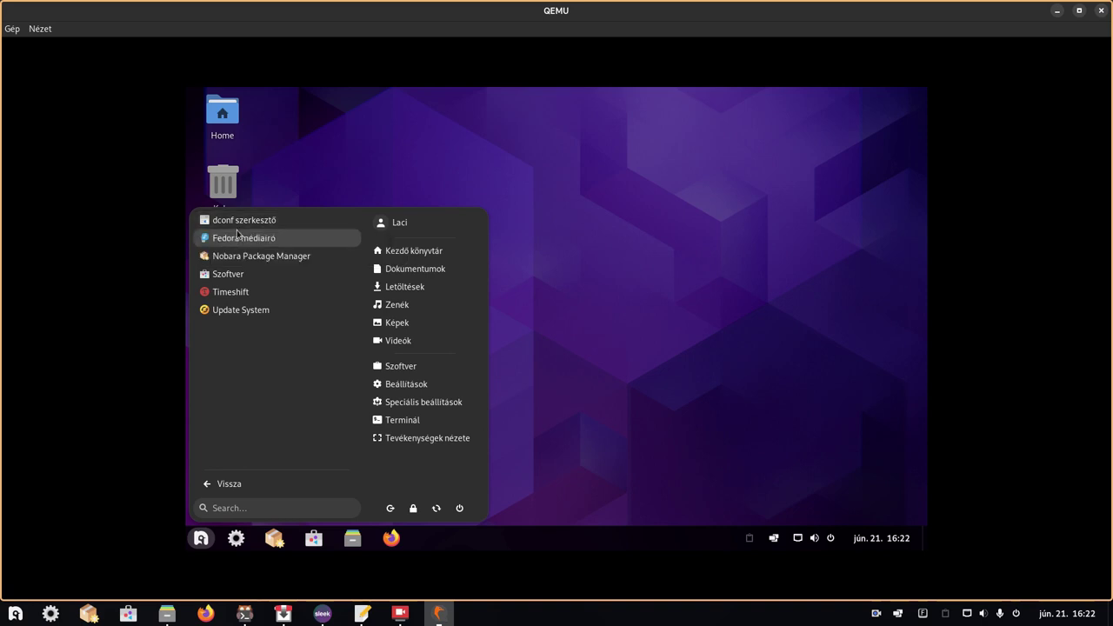
left_click(229, 485)
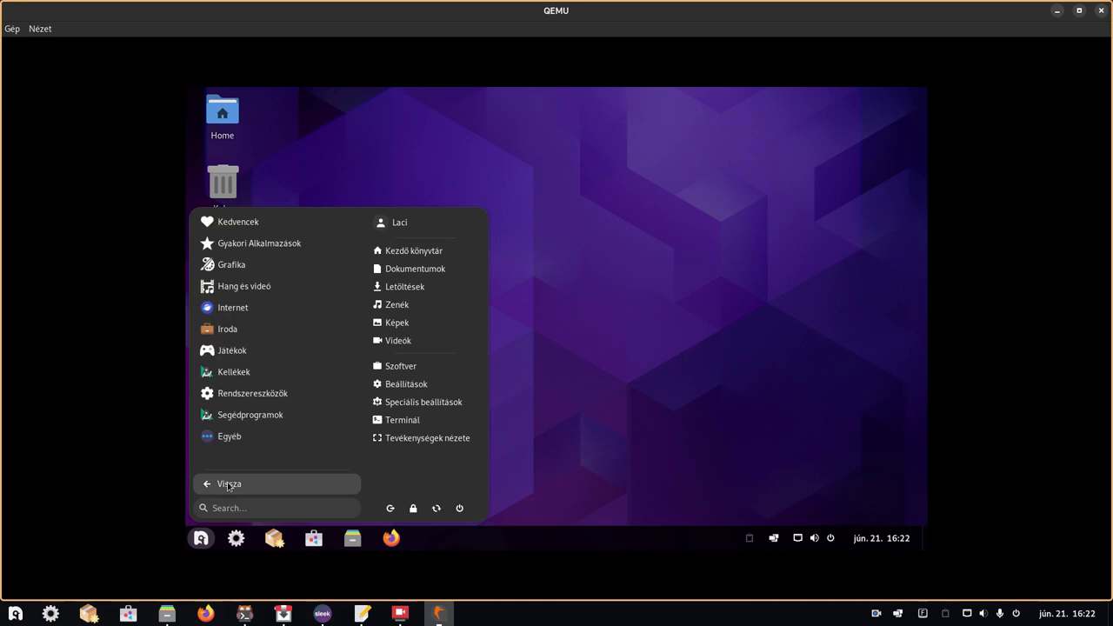
left_click(251, 415)
- Launch Finomhangoló, dismiss its extensions-moved notice with Folytatás, and close the window
left_click(253, 275)
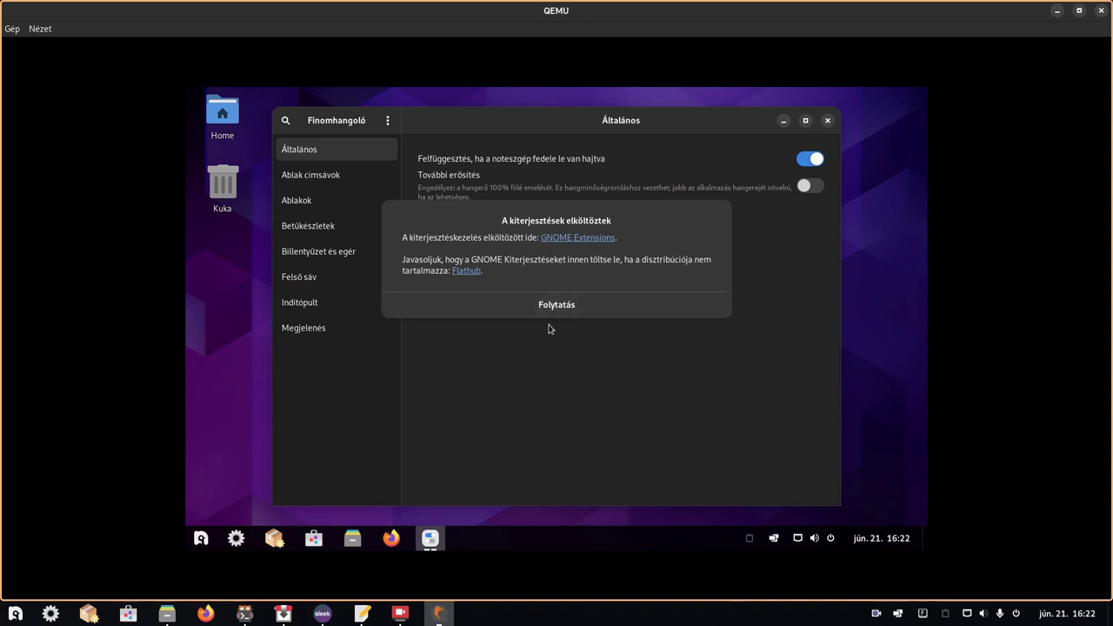
left_click(549, 306)
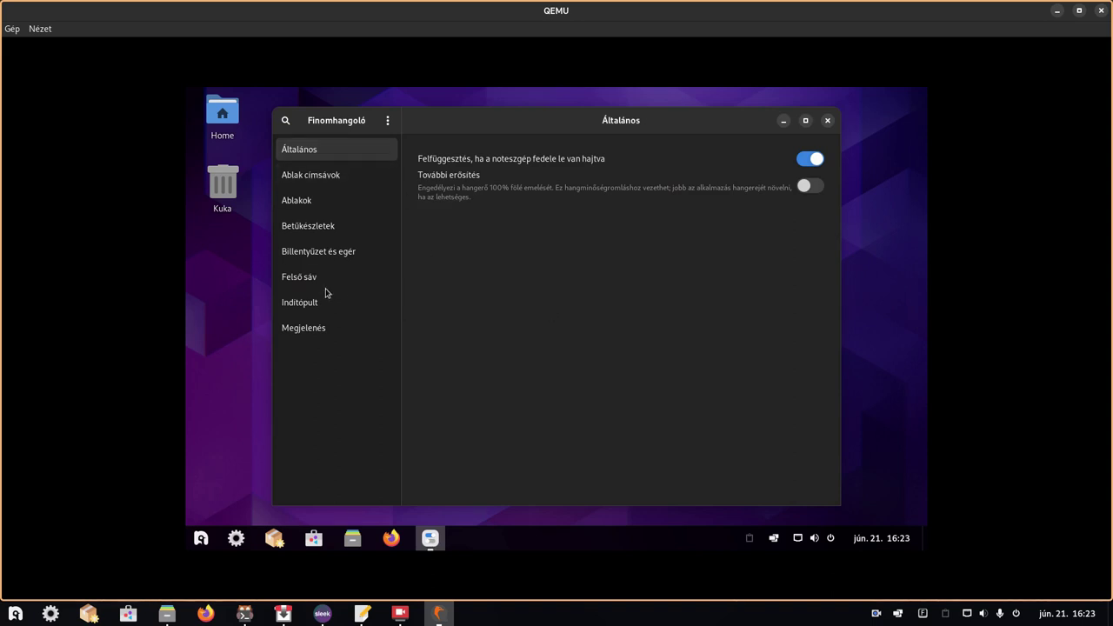
left_click(827, 120)
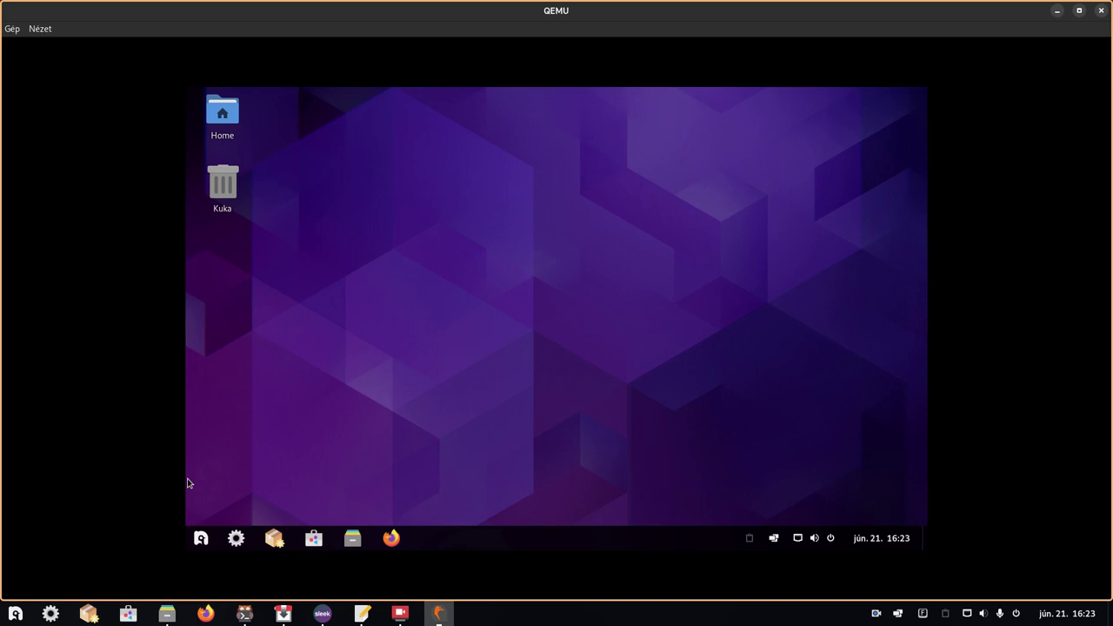
- From All Apps, scroll through the Segédprogramok apps, then show the Egyéb category's apps
left_click(194, 541)
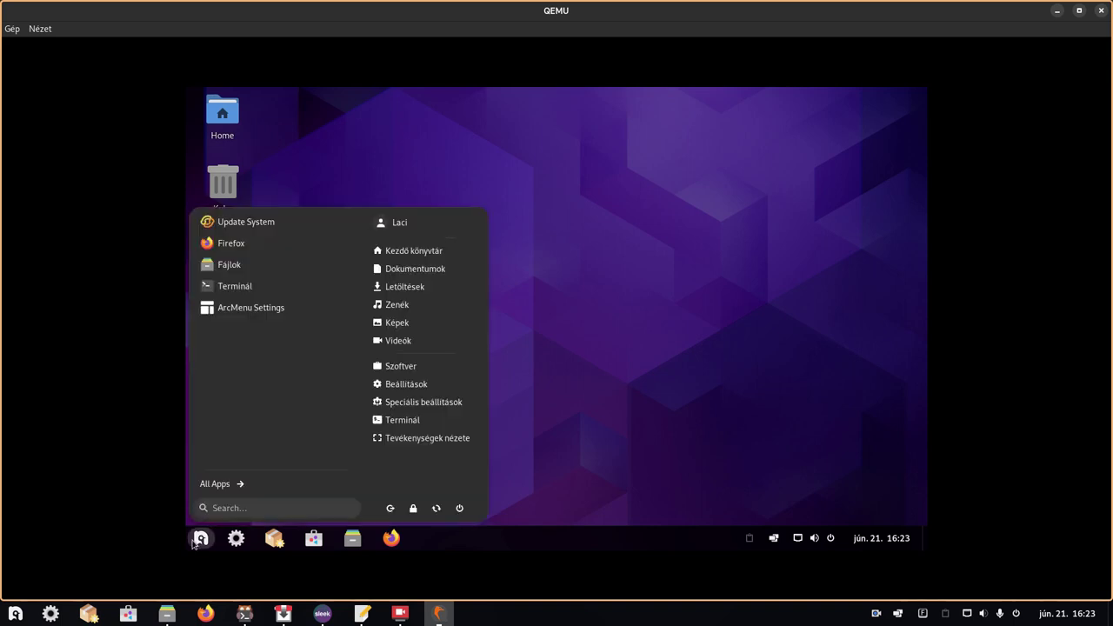
left_click(240, 484)
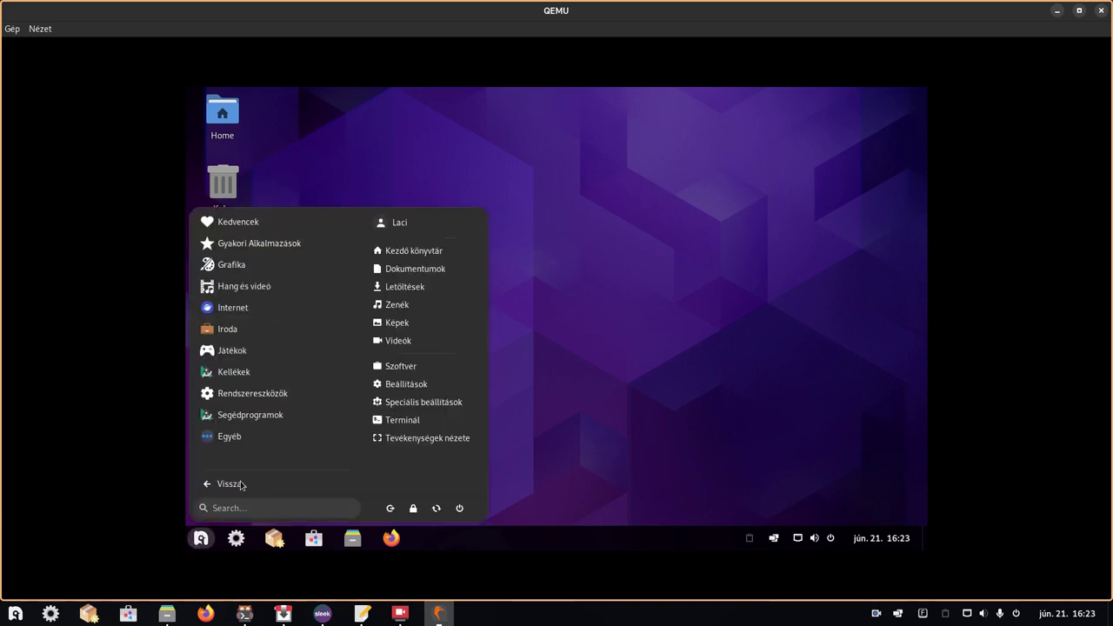
left_click(223, 420)
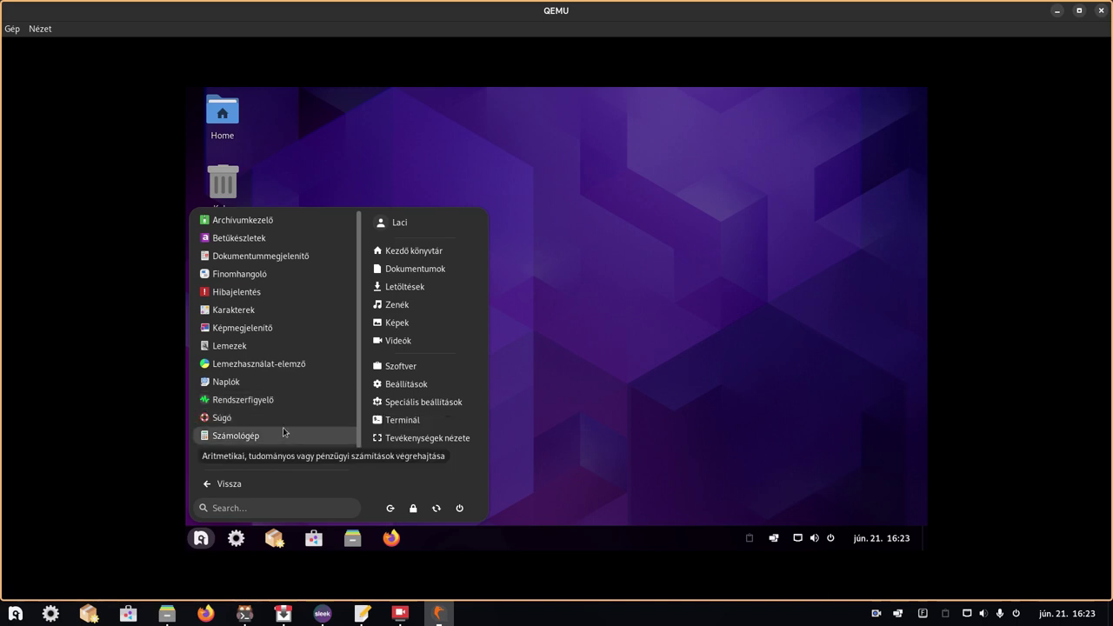
scroll(283, 427, "down", 1)
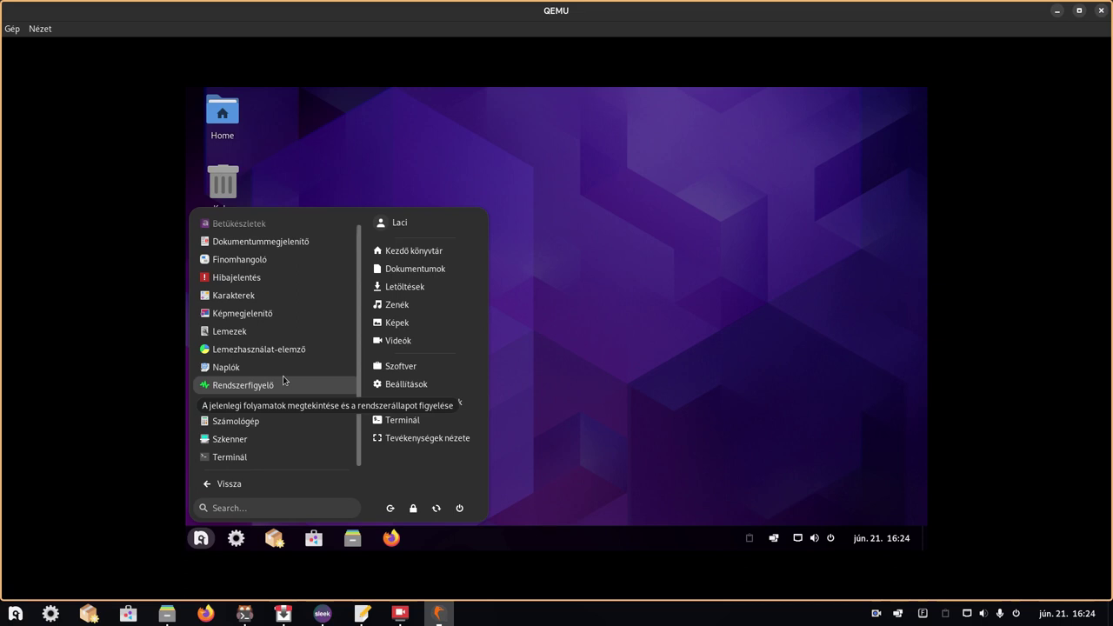
left_click(249, 484)
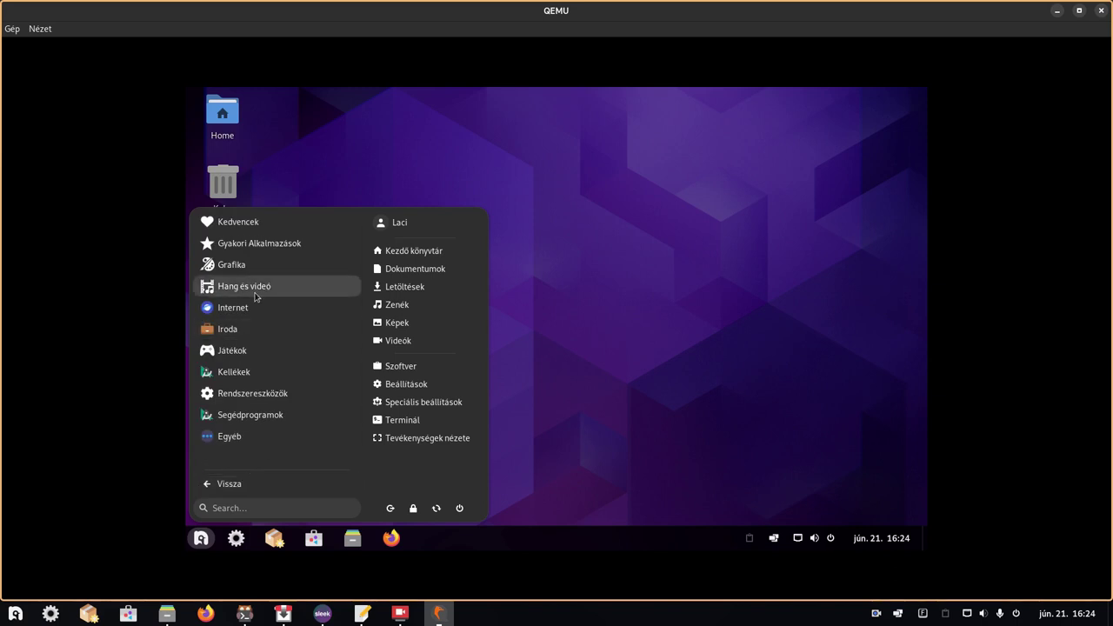
left_click(230, 435)
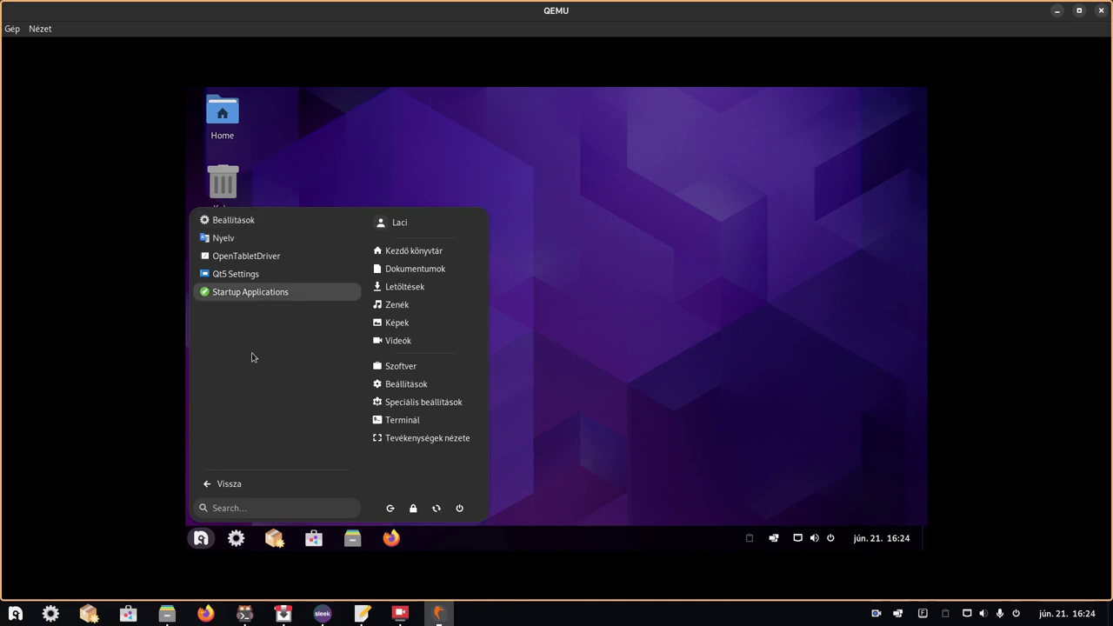
- Open Startup Applications preferences and scroll through the guest's startup programs list
left_click(258, 292)
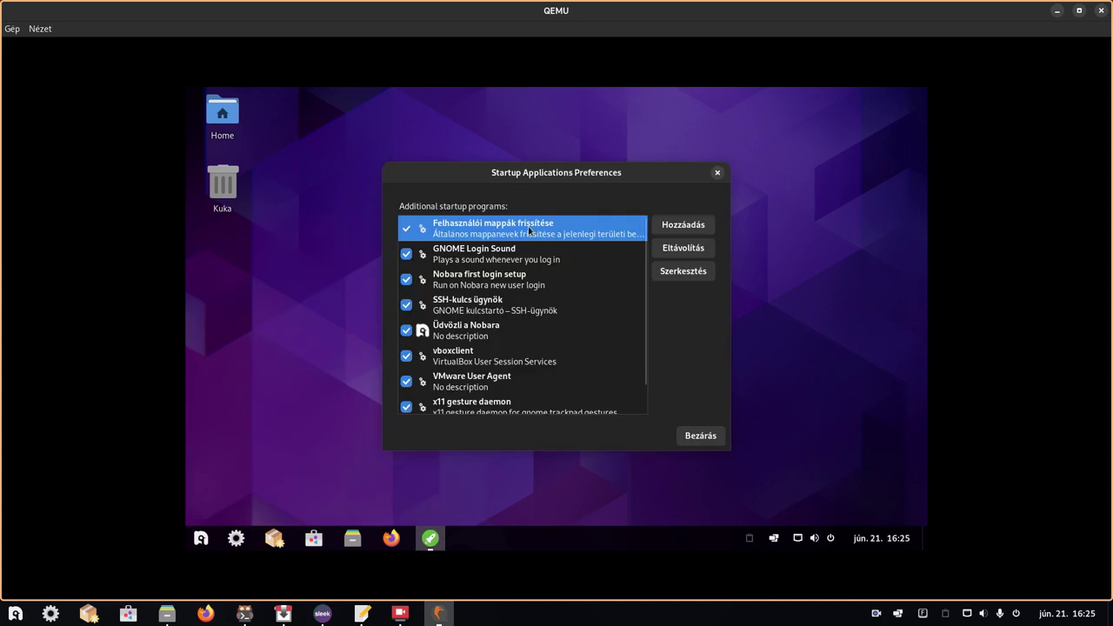
scroll(527, 274, "down", 1)
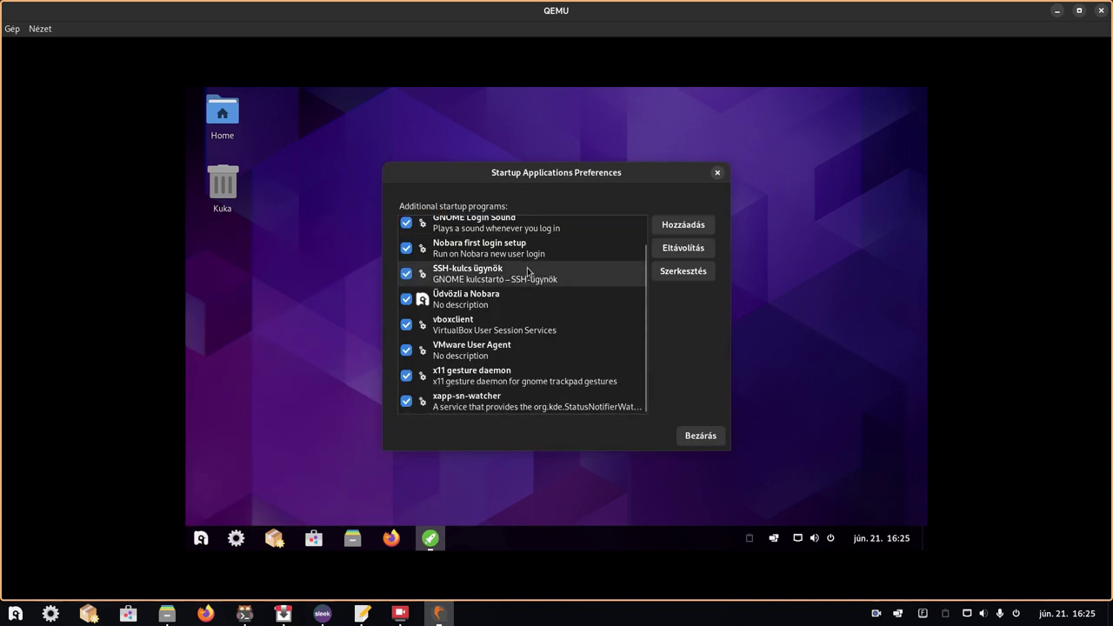
scroll(649, 242, "up", 1)
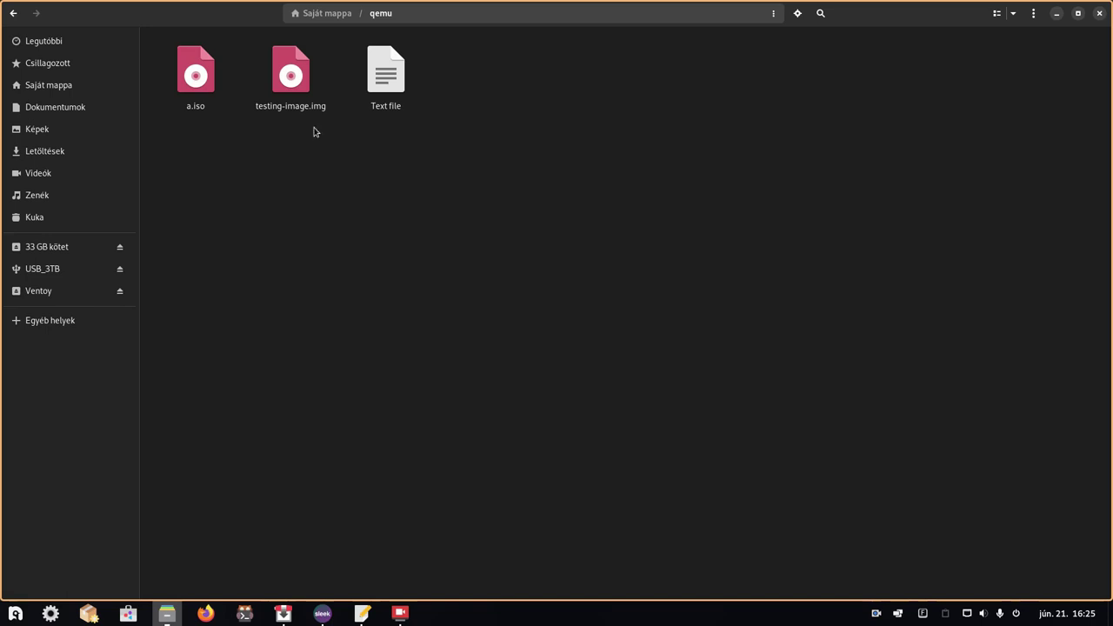
- View the Tulajdonságok of testing-image.img, a 6,9 GB raw disk image, then close them
left_click(260, 101)
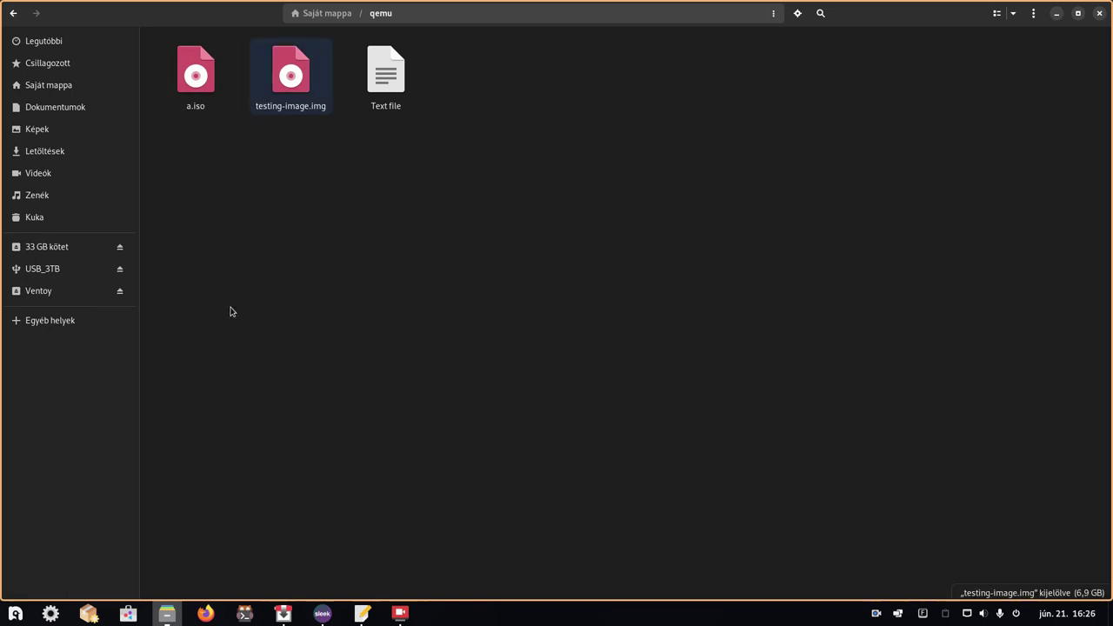
right_click(281, 82)
left_click(323, 347)
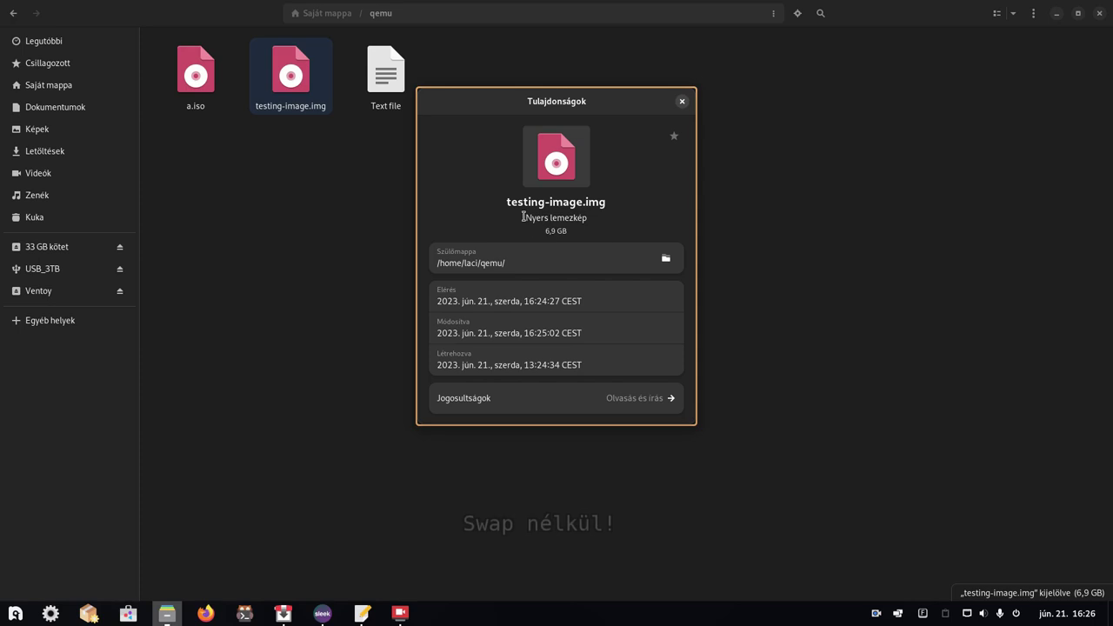
mouse_move(524, 217)
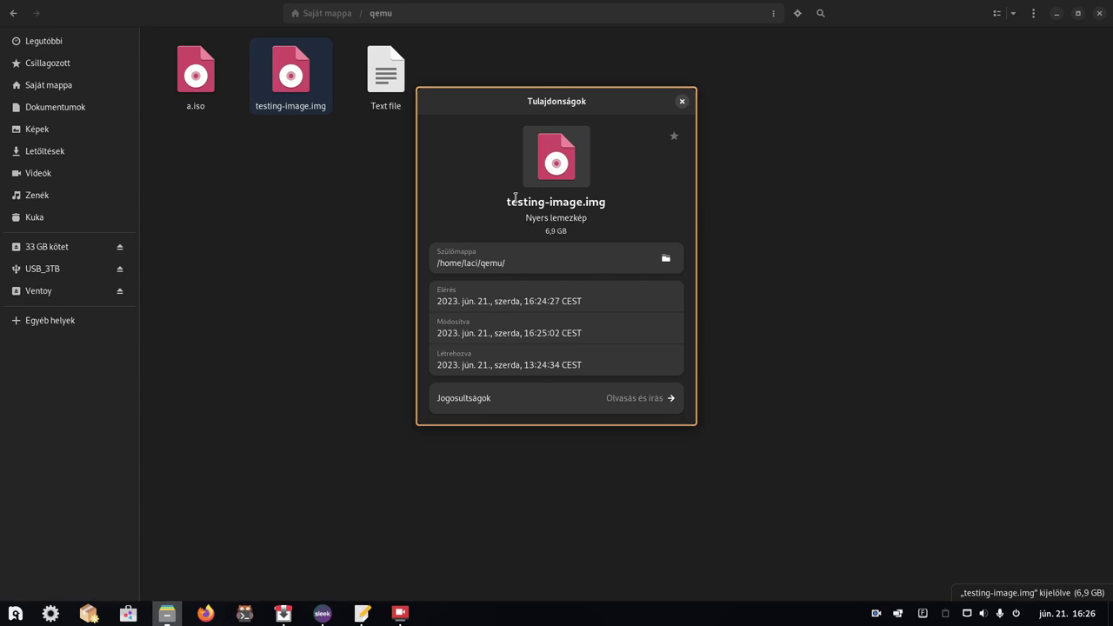
left_click(682, 102)
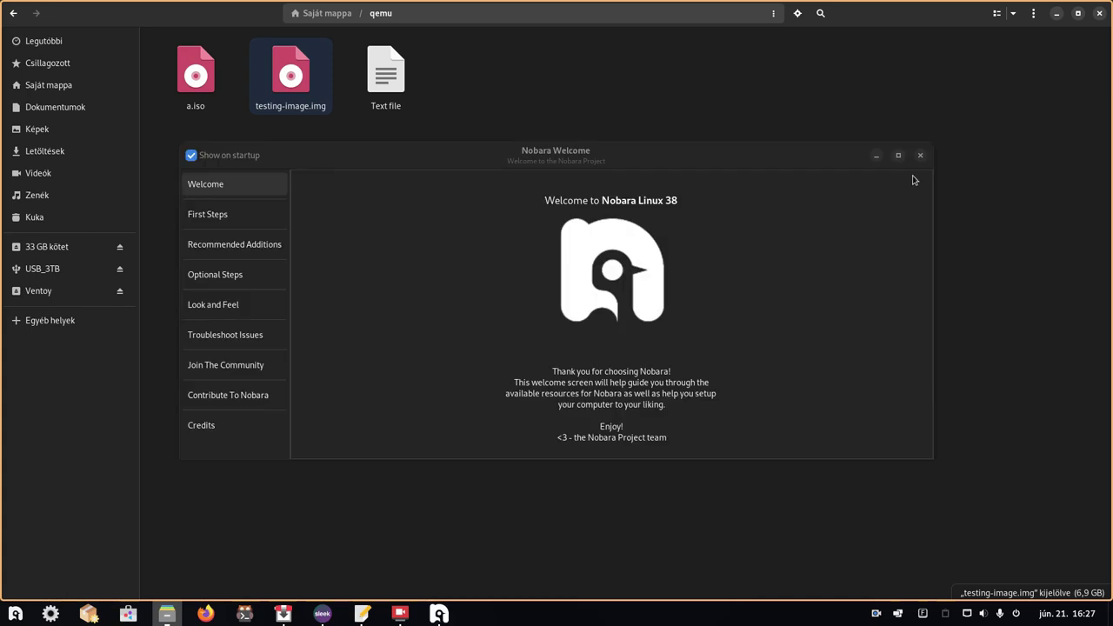
- Maximize Nobara Welcome and toggle Show on startup off and back on
left_click(900, 158)
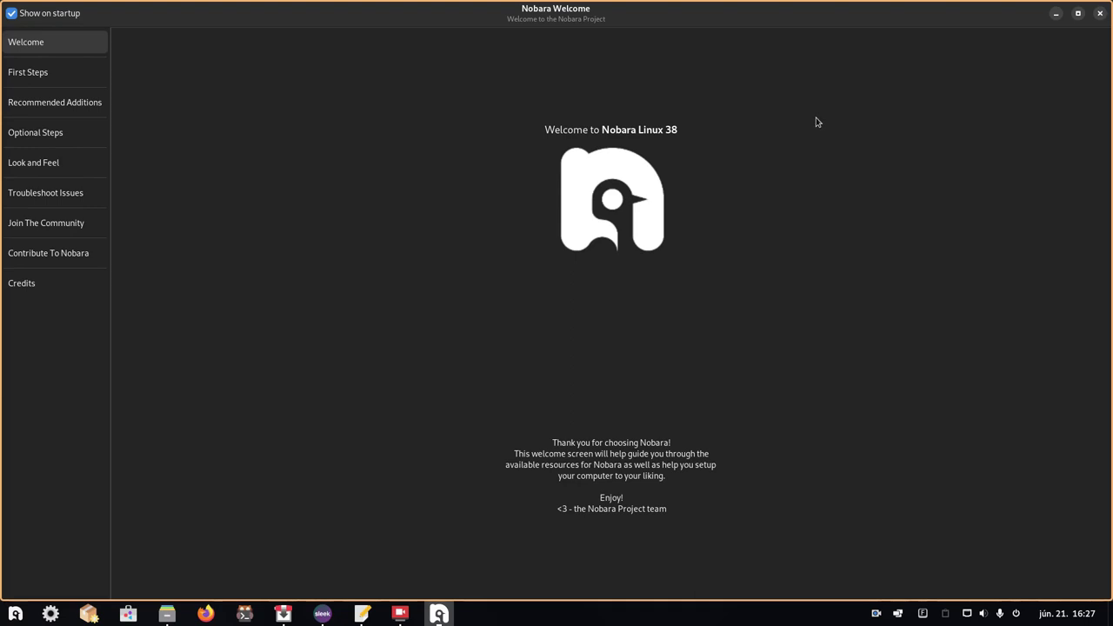
left_click(17, 16)
left_click(16, 16)
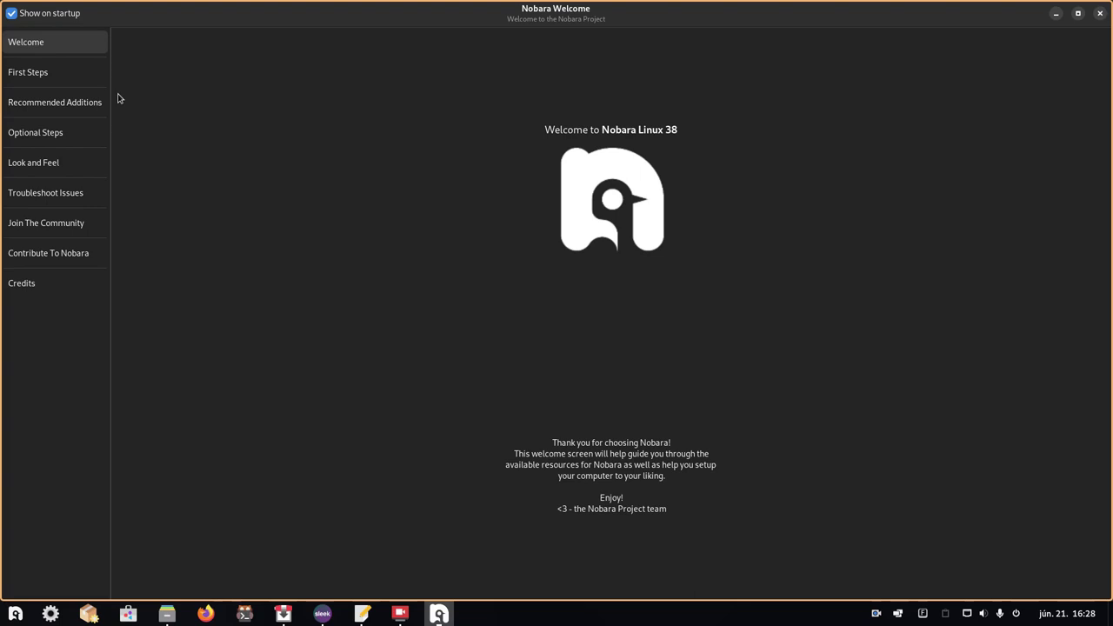
- Go to the First Steps page and launch 'Update my system'
left_click(19, 74)
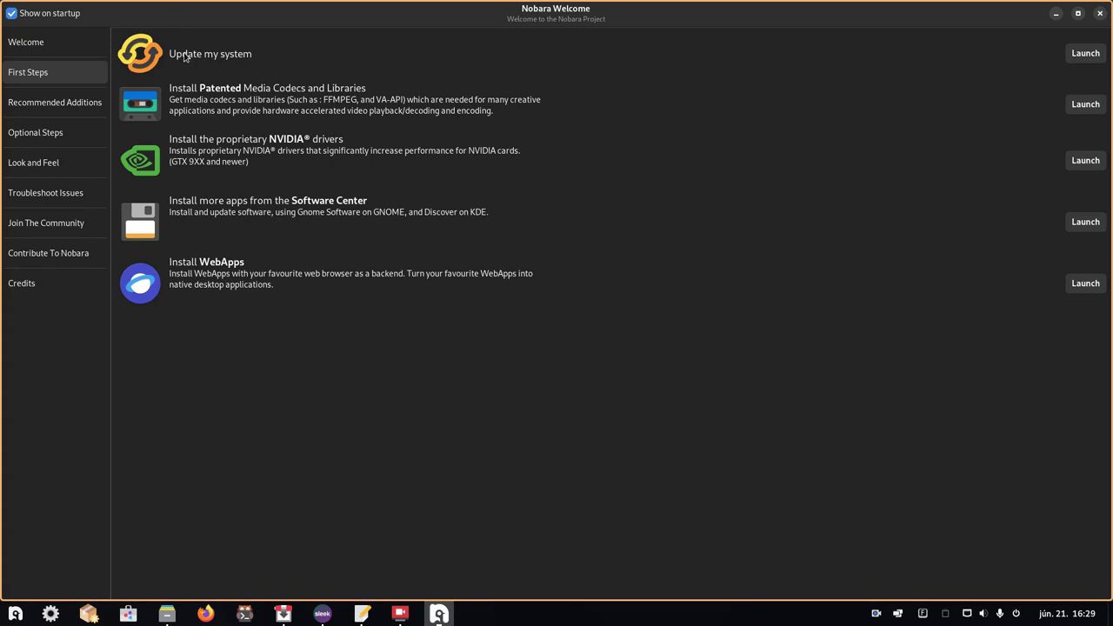
left_click(1080, 54)
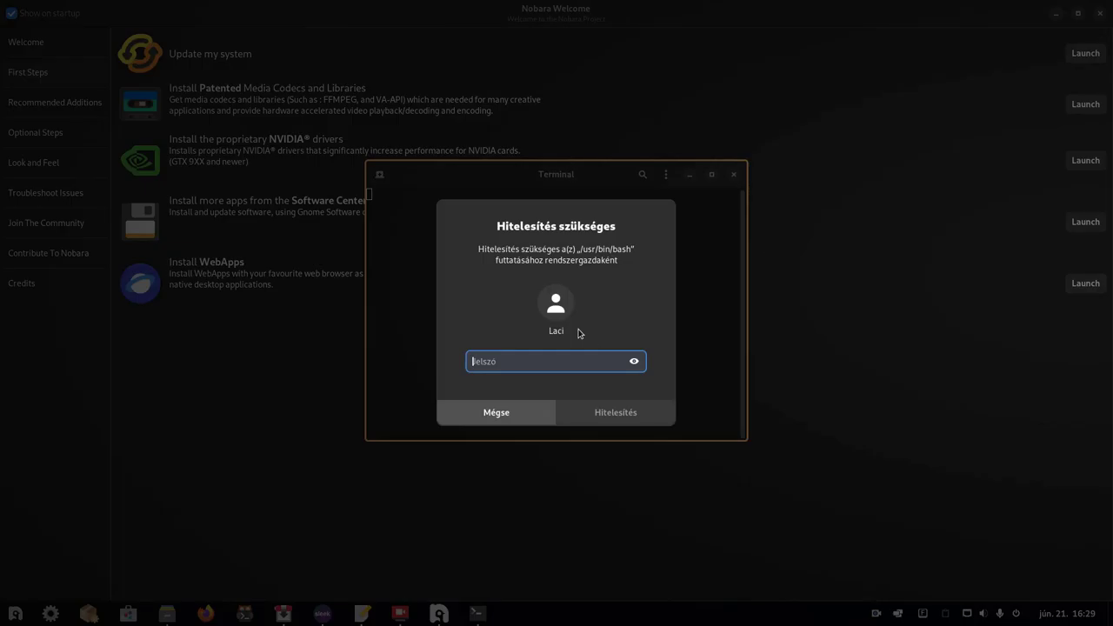
- Authenticate with the administrator password, decline Flatpak and Snap updates, and acknowledge the up-to-date message
type("********")
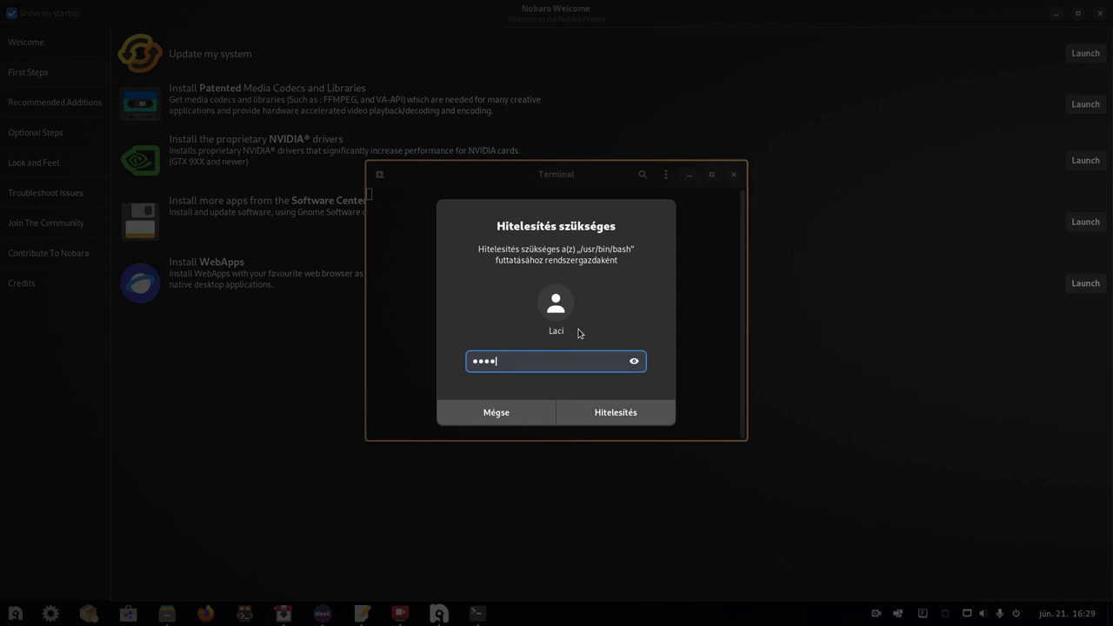
type("******")
left_click(623, 414)
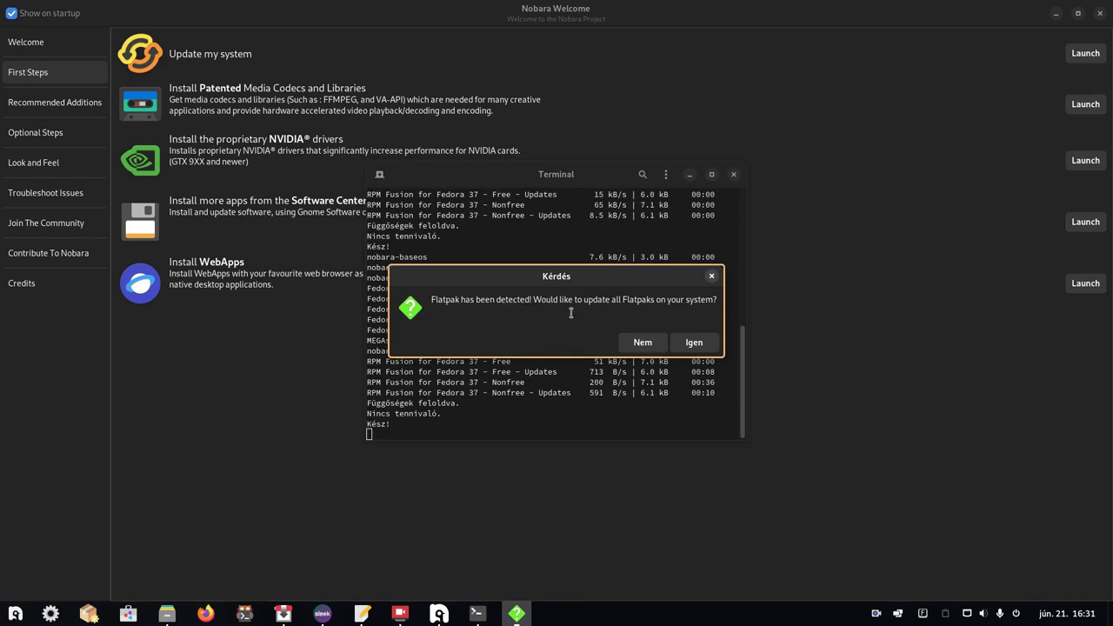
left_click(643, 344)
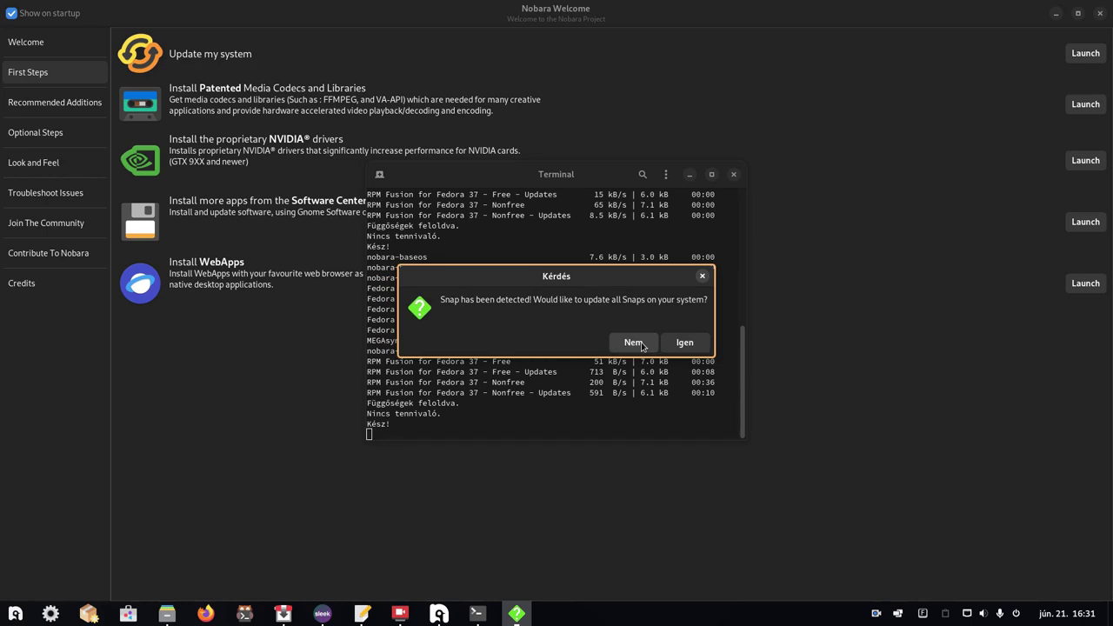
left_click(641, 344)
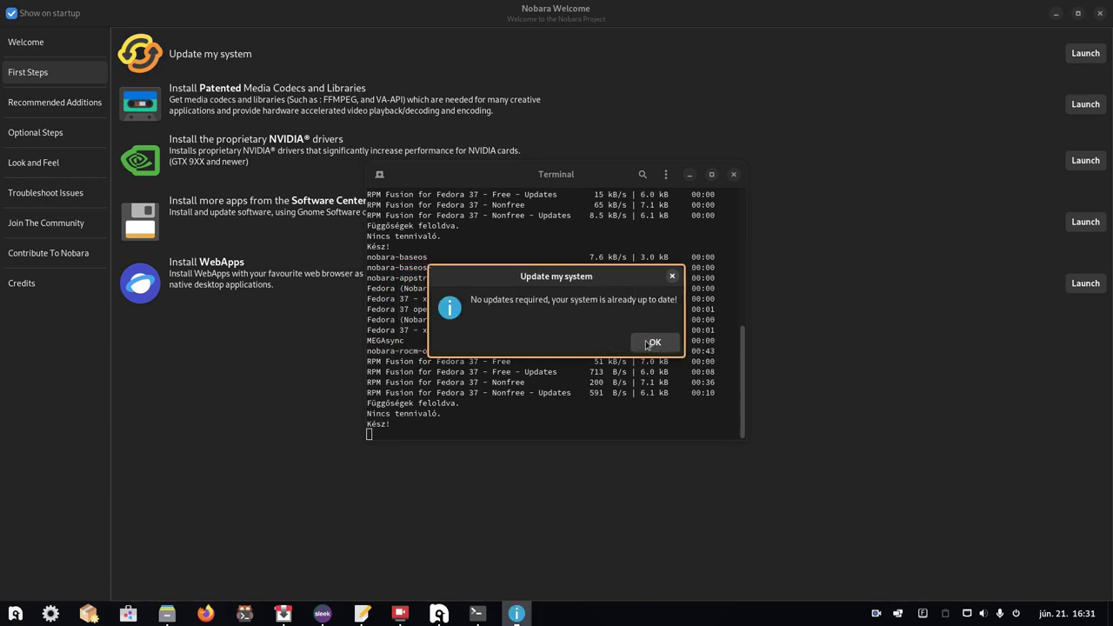
left_click(646, 344)
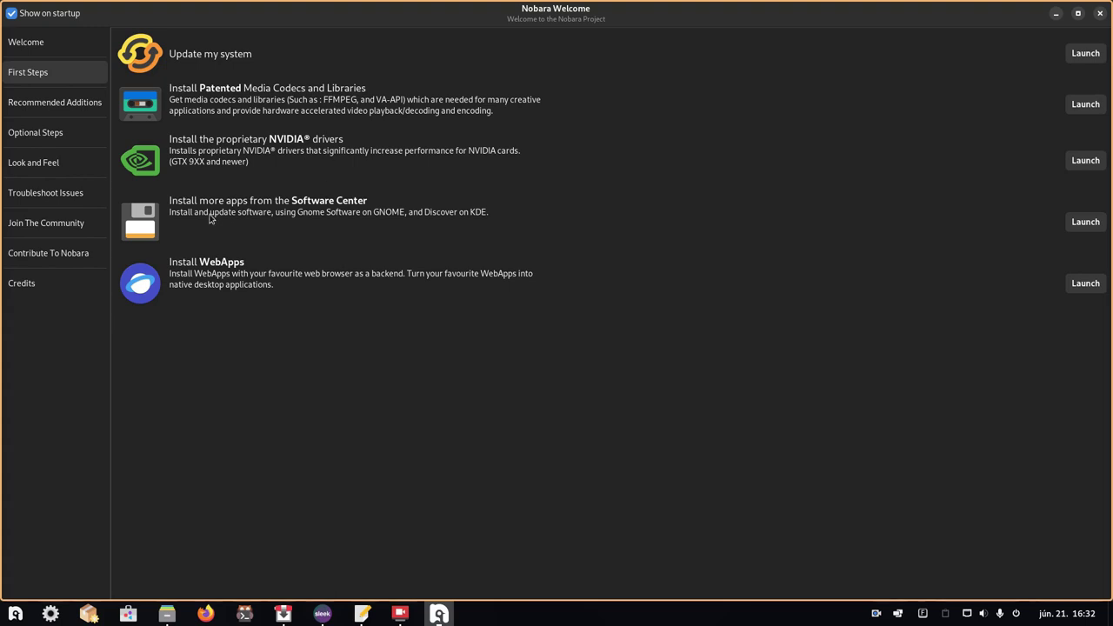
- Launch the Software Center from the 'Install more apps from the Software Center' row
left_click(1084, 222)
- Scroll GNOME Software's Explore page, close it, and launch the Install WebApps manager
scroll(535, 261, "down", 2)
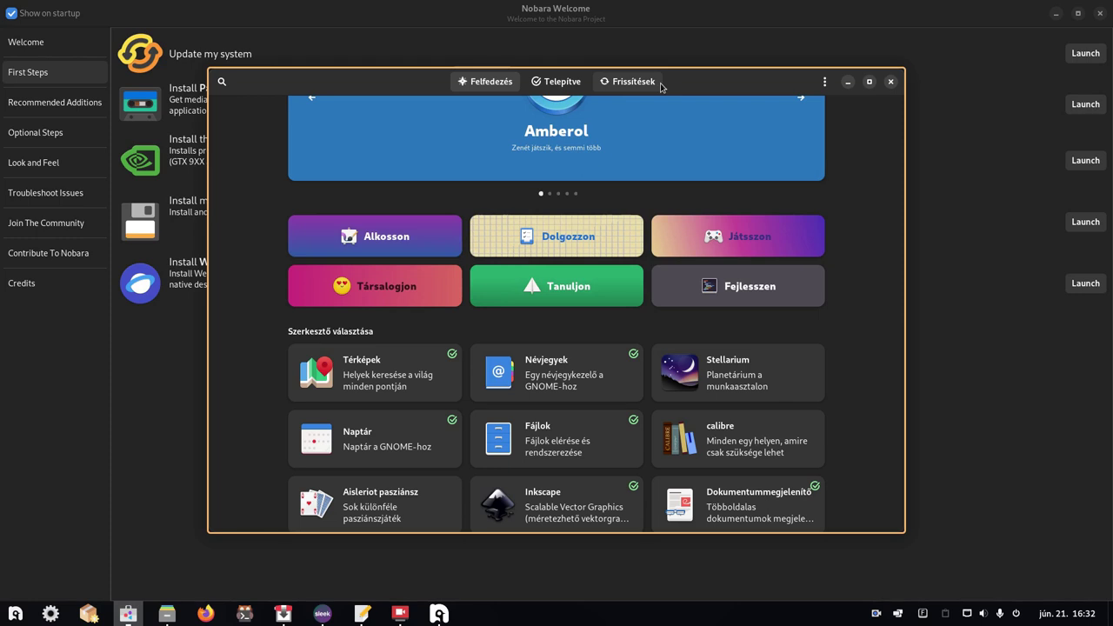
left_click(888, 82)
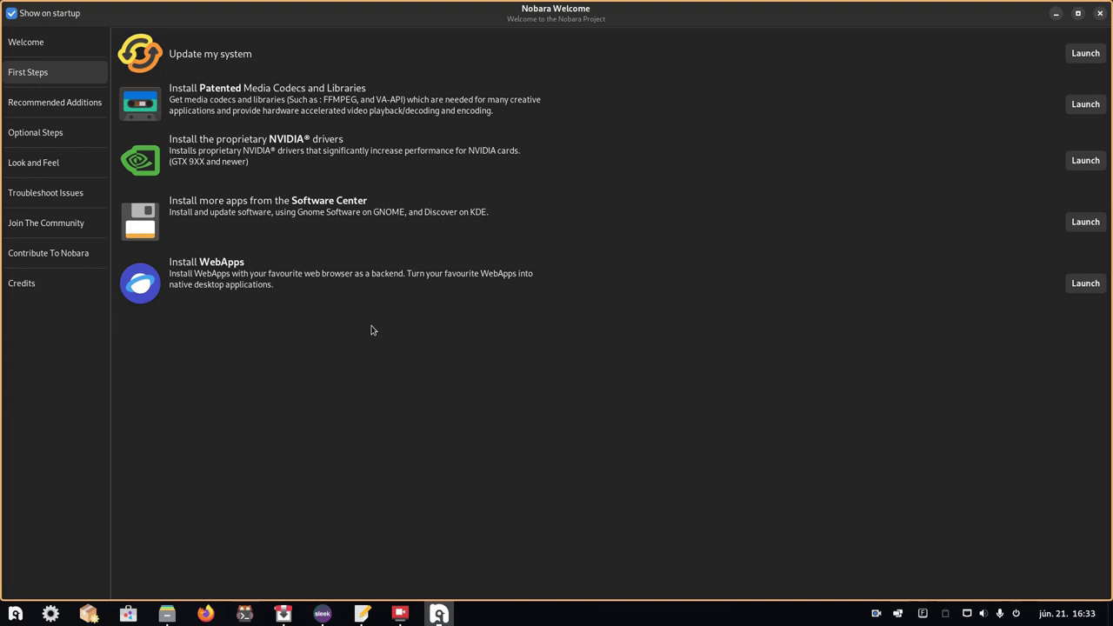
left_click(1085, 283)
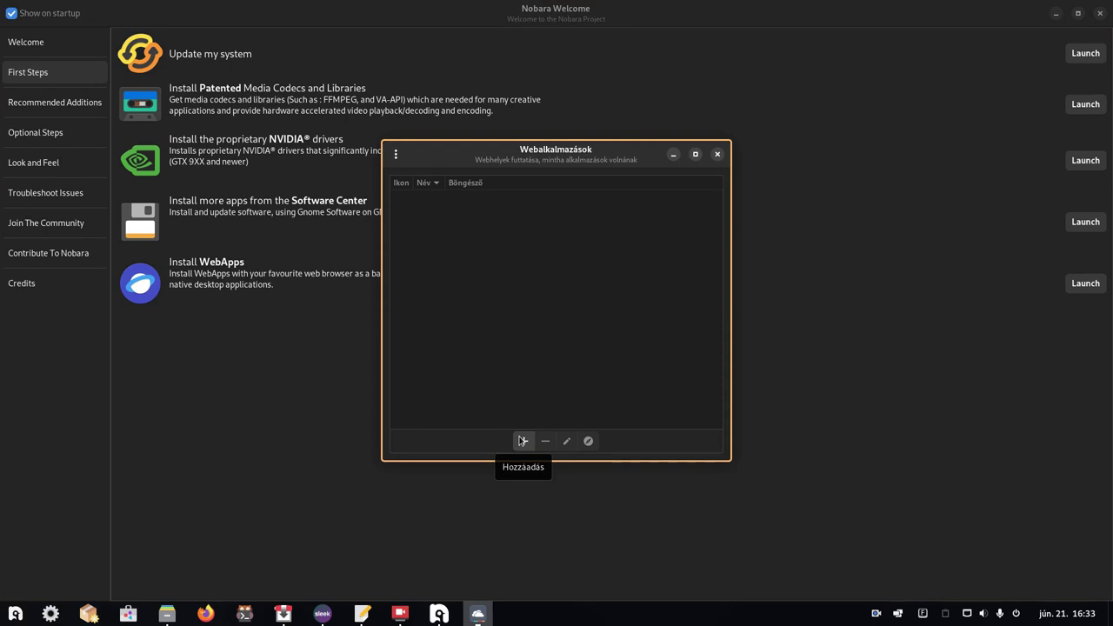
- Open the new web app form with + and close it without adding a web app
left_click(521, 441)
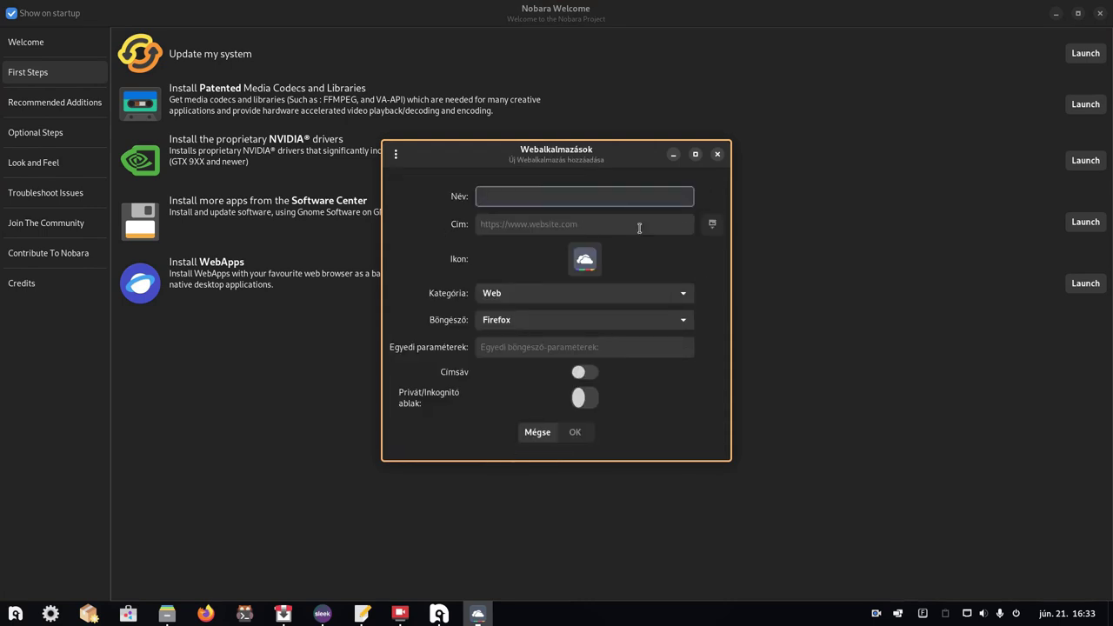
left_click(715, 155)
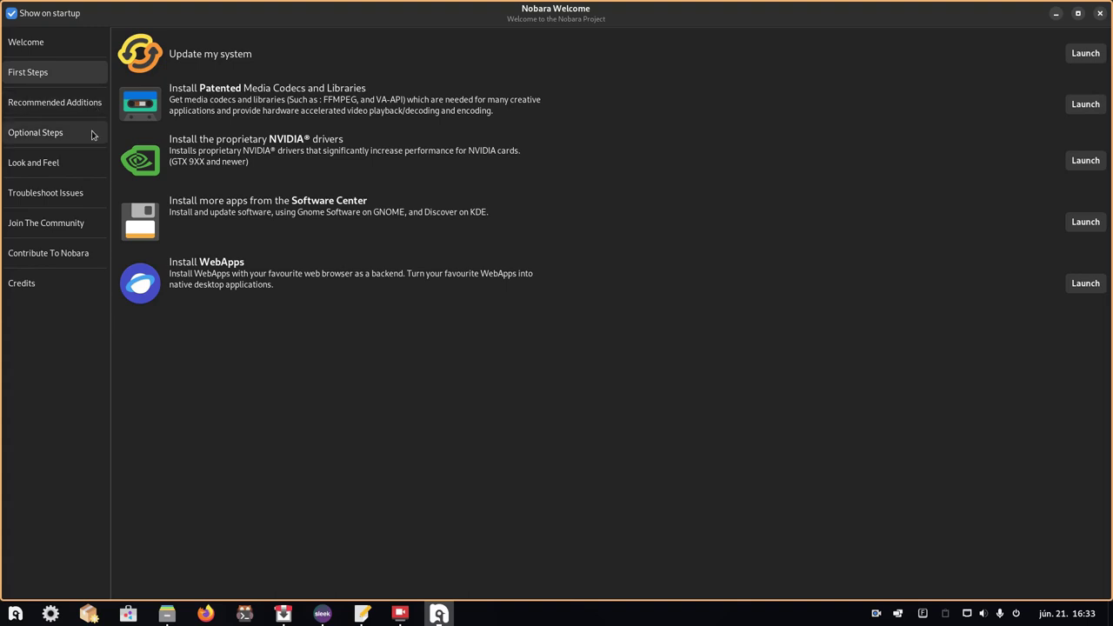
- Visit Recommended Additions, then switch to the Optional Steps section
left_click(71, 104)
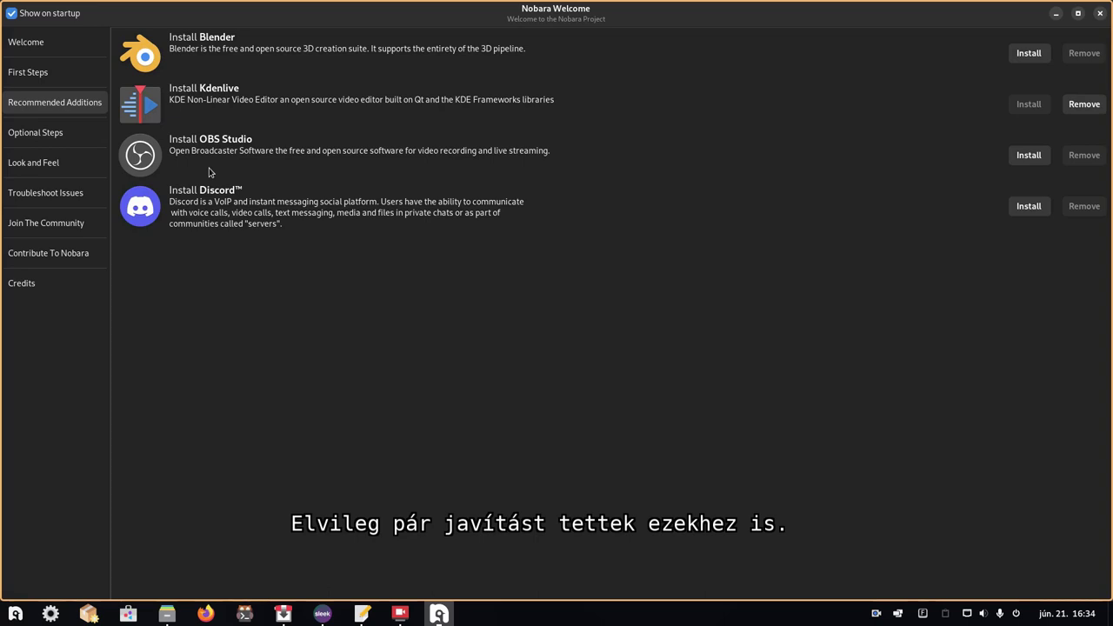
left_click(35, 136)
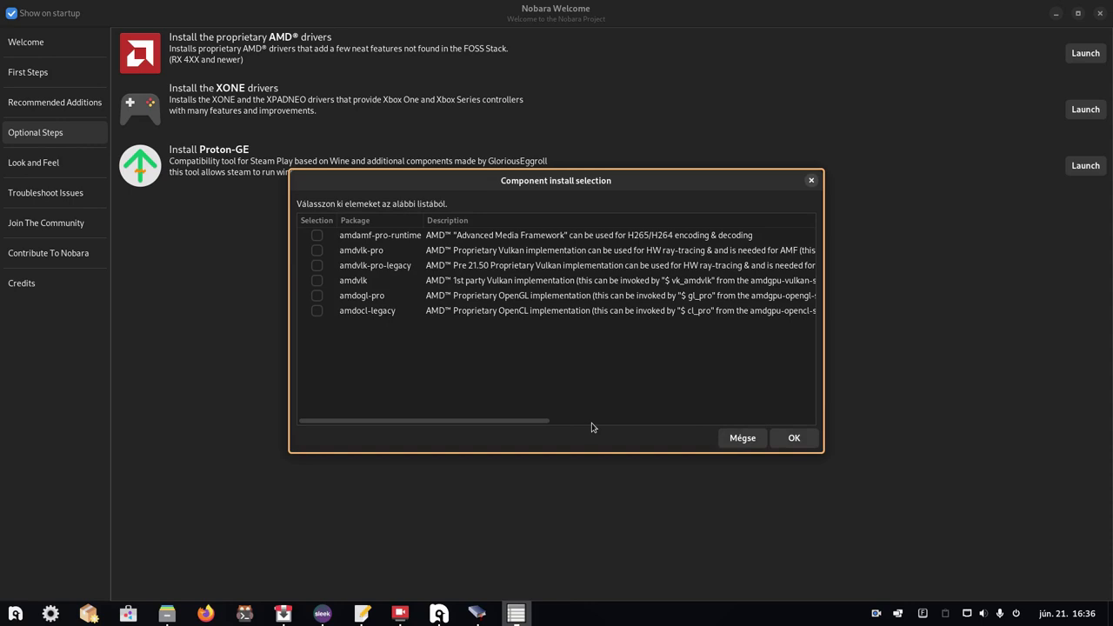
- Cancel the AMD driver component selection with Mégse, choosing no packages
left_click(1052, 60)
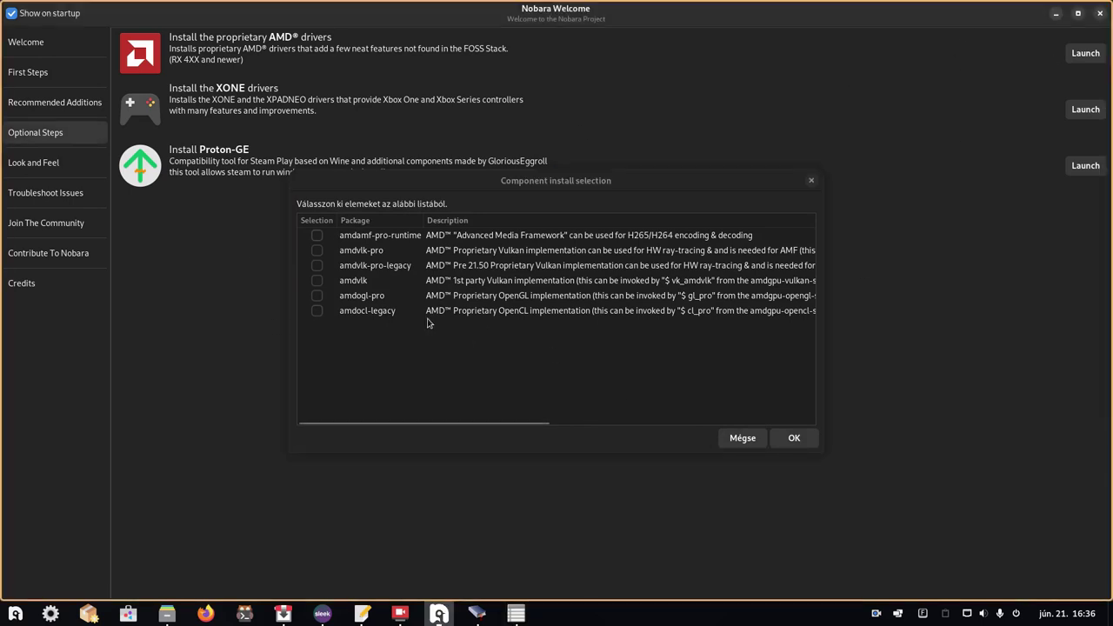
left_click(330, 321)
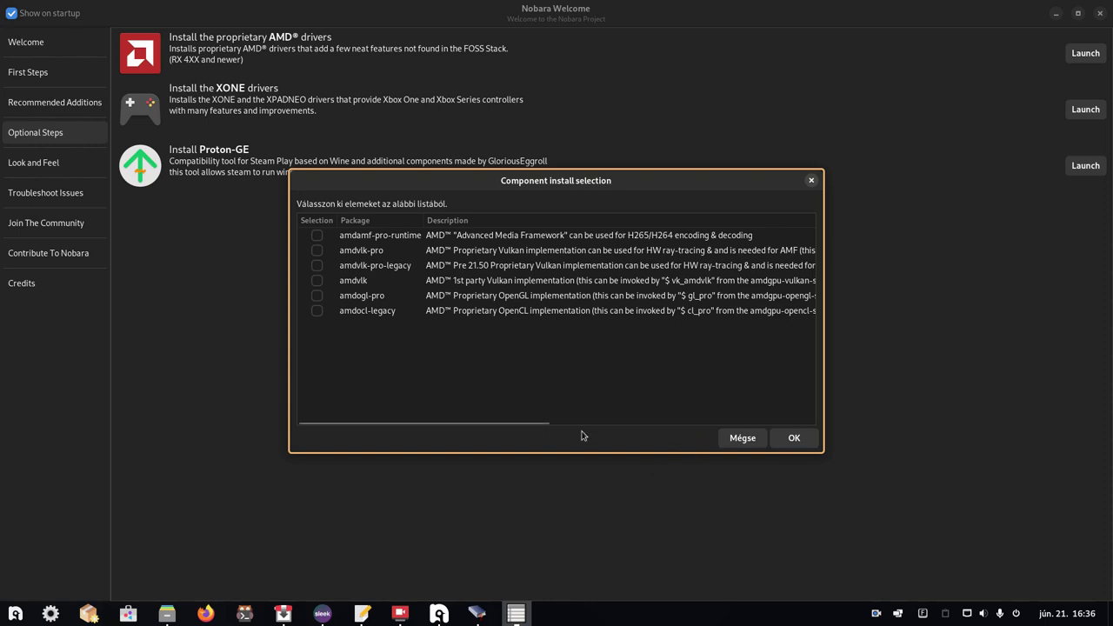
left_click(735, 439)
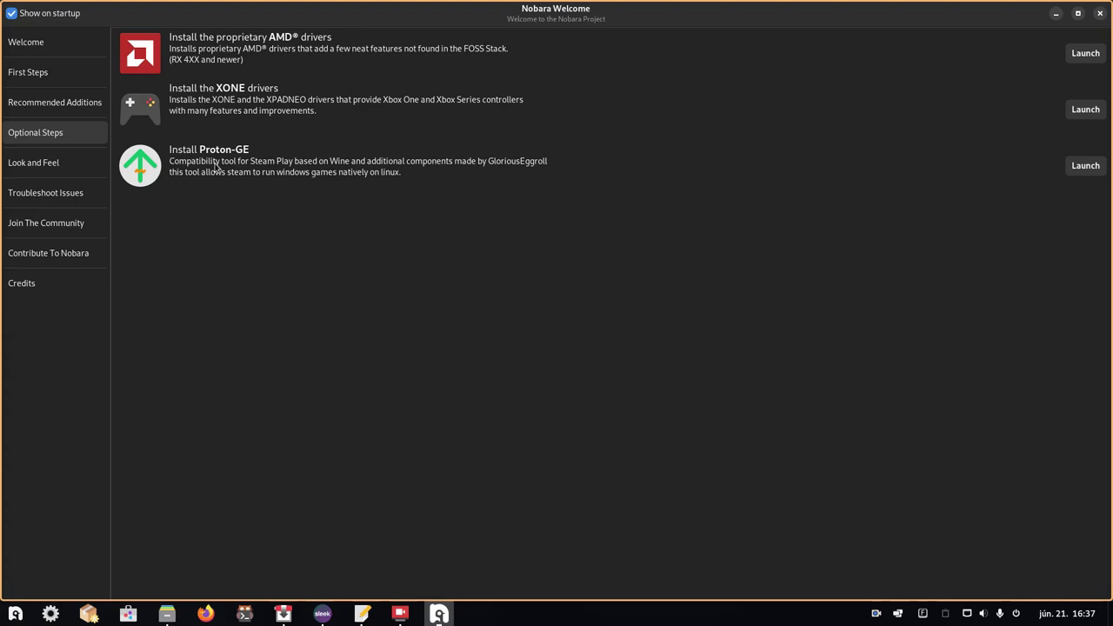
- Show Look and Feel, open the login manager chooser, and cancel it, keeping GDM
left_click(23, 170)
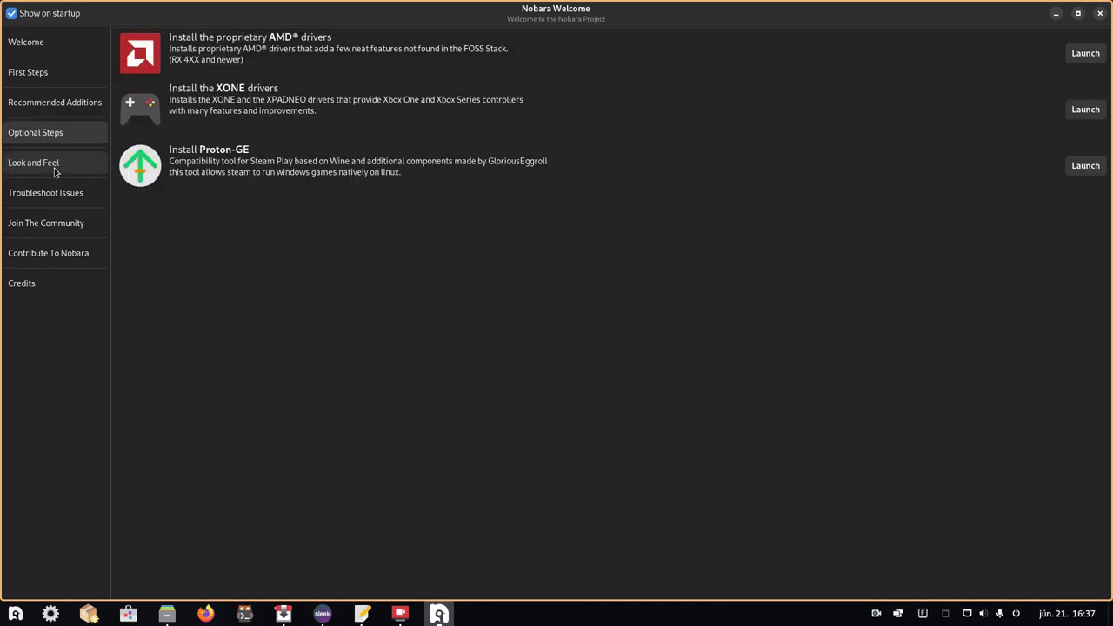
left_click(54, 168)
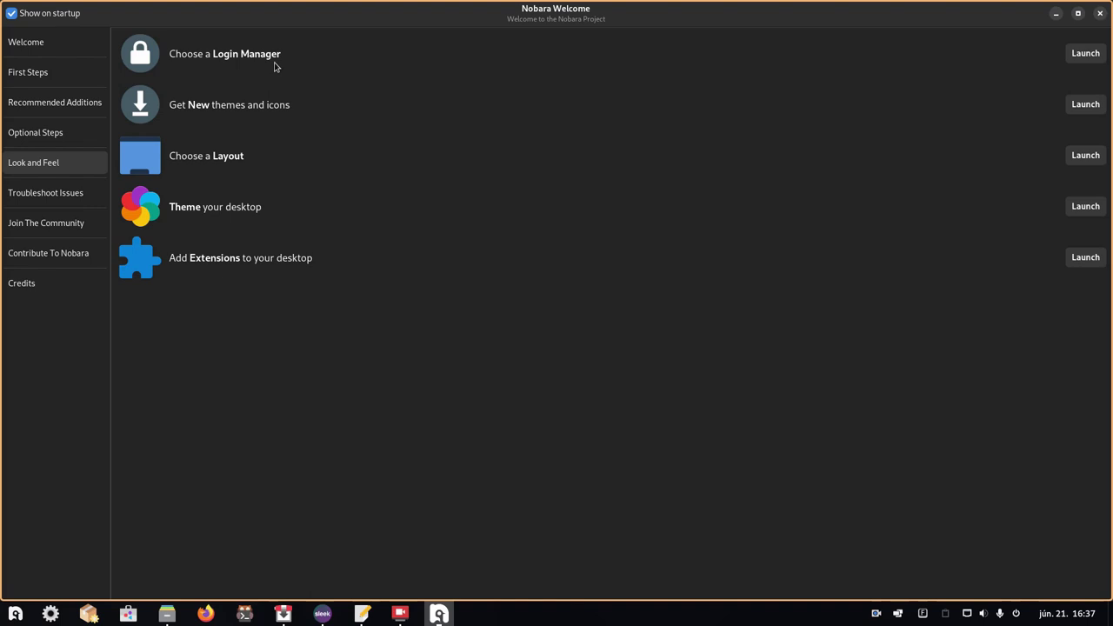
left_click(1098, 59)
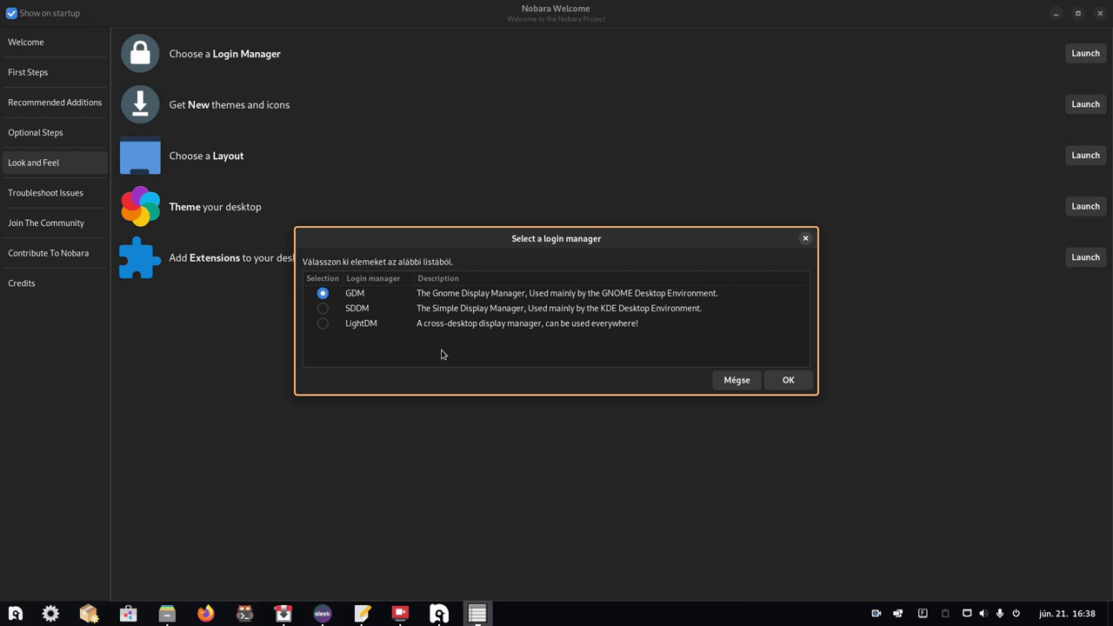
left_click(726, 381)
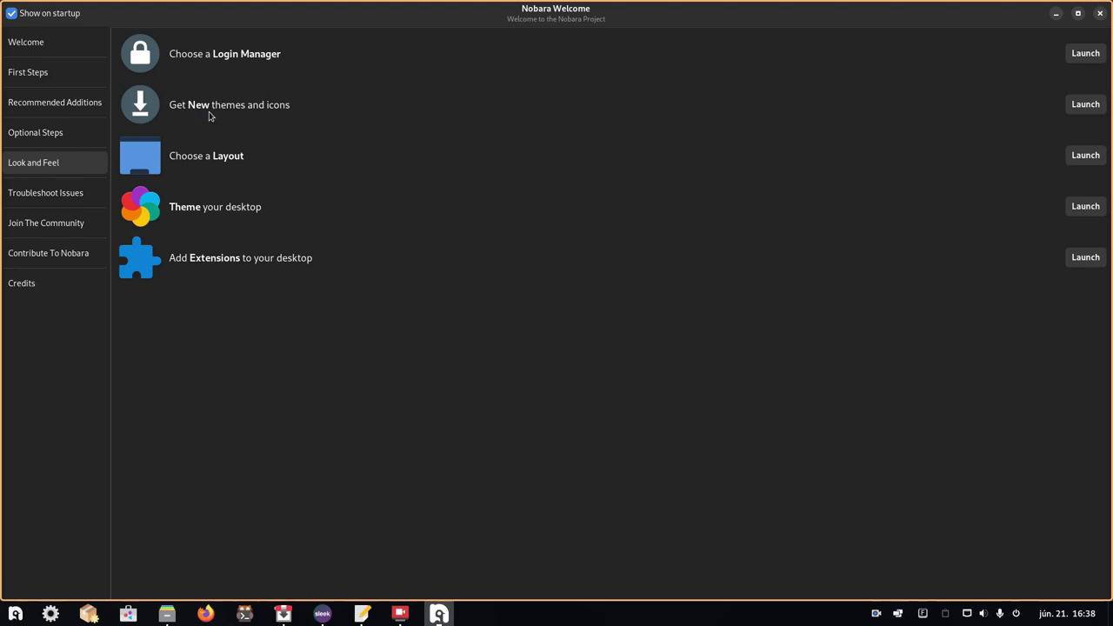
- Briefly visit the pling.com themes site in Firefox, then open the Gnome Layouts chooser
left_click(1071, 104)
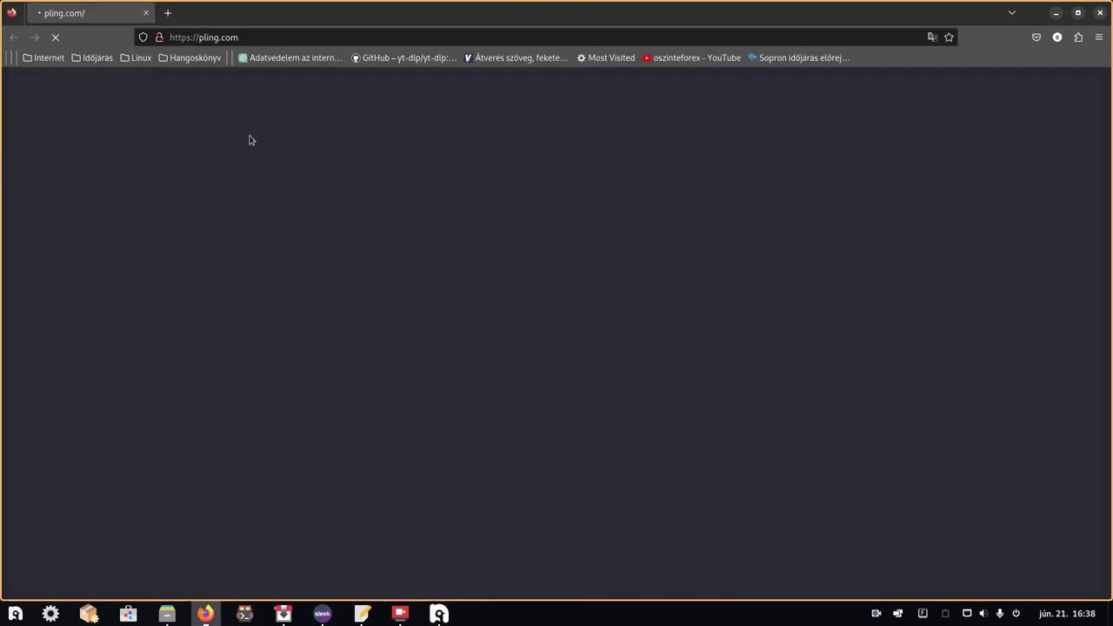
left_click(1101, 13)
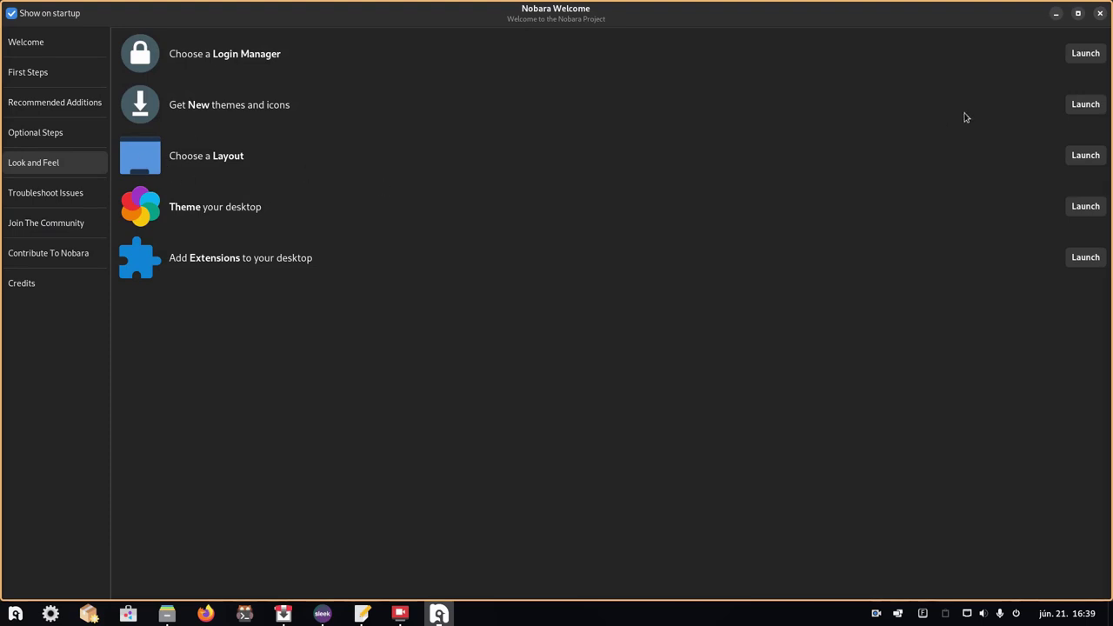
left_click(1080, 155)
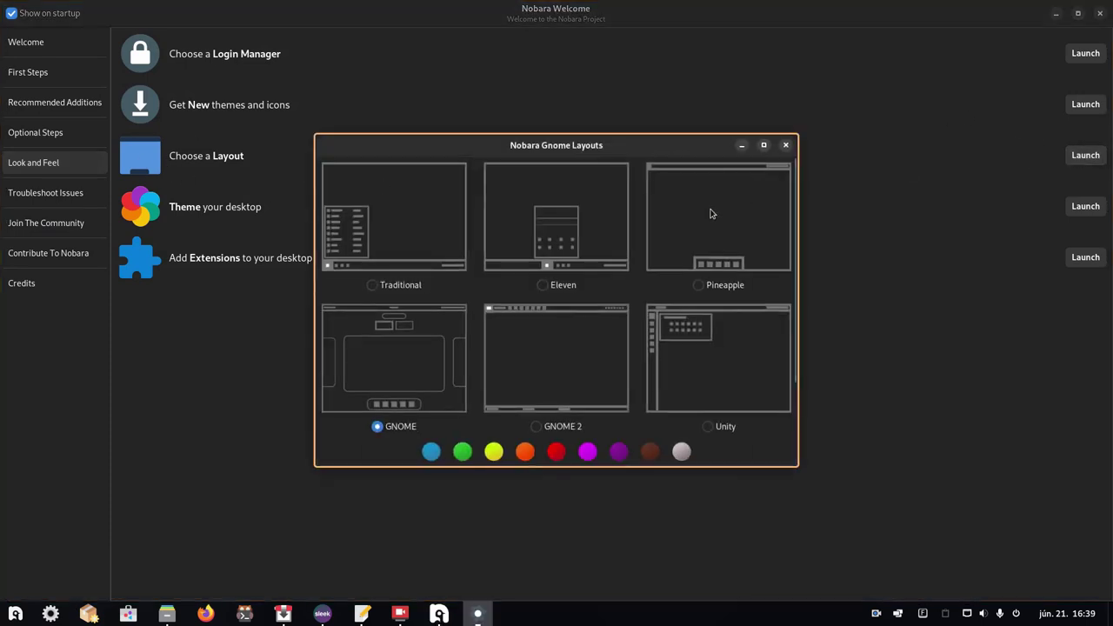
- Switch focus between the Gnome Layouts chooser and the Welcome window, keeping GNOME selected
left_click_drag(793, 320, 794, 274)
left_click(808, 583)
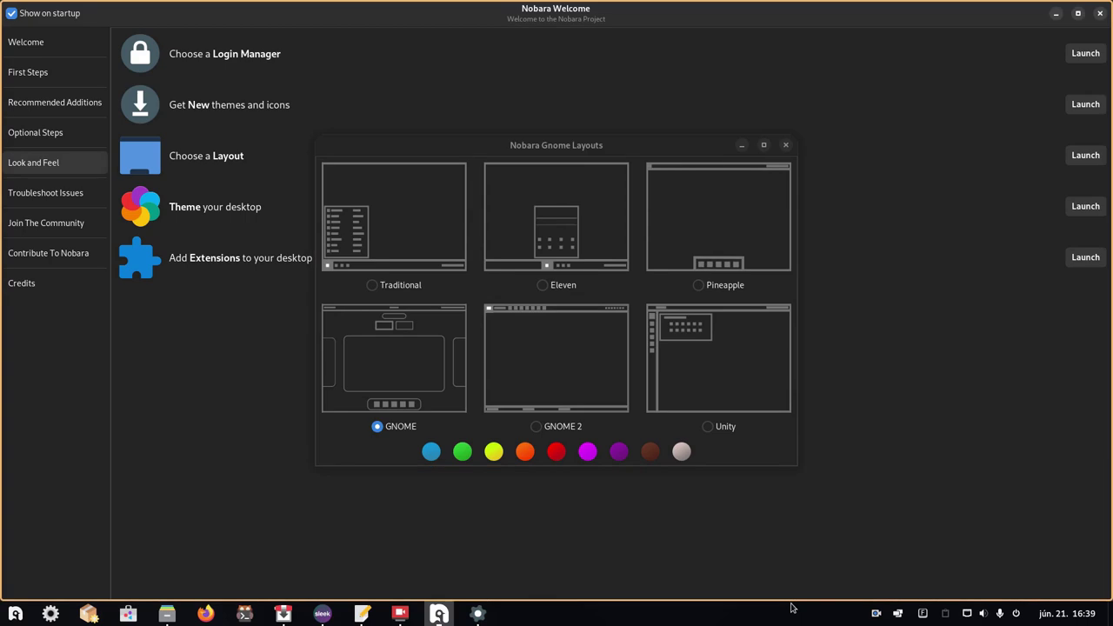
left_click(756, 460)
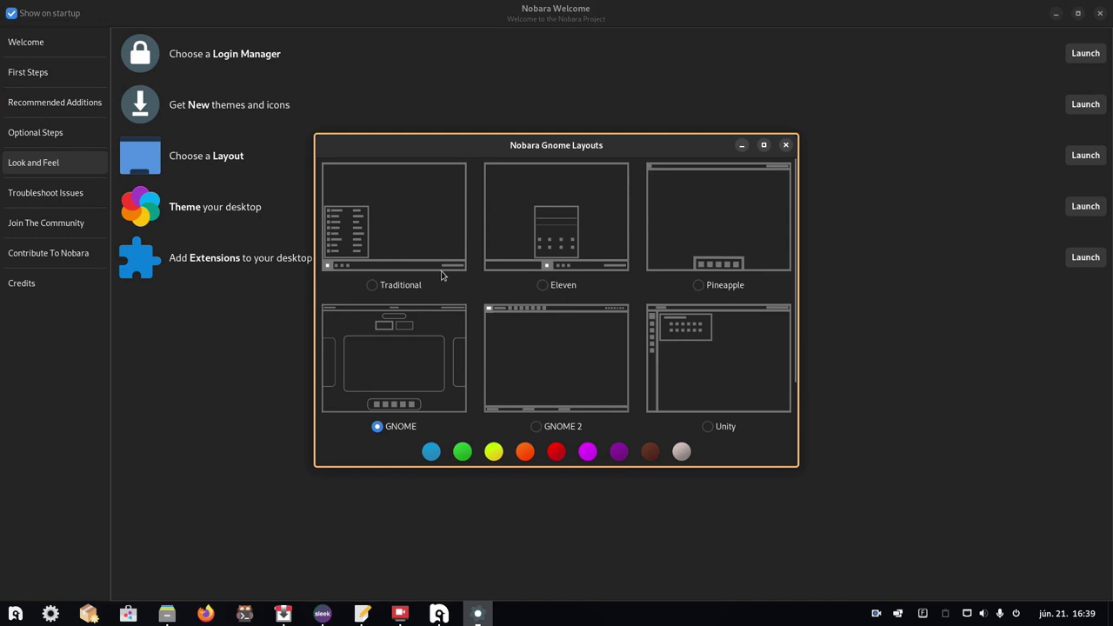
left_click(609, 506)
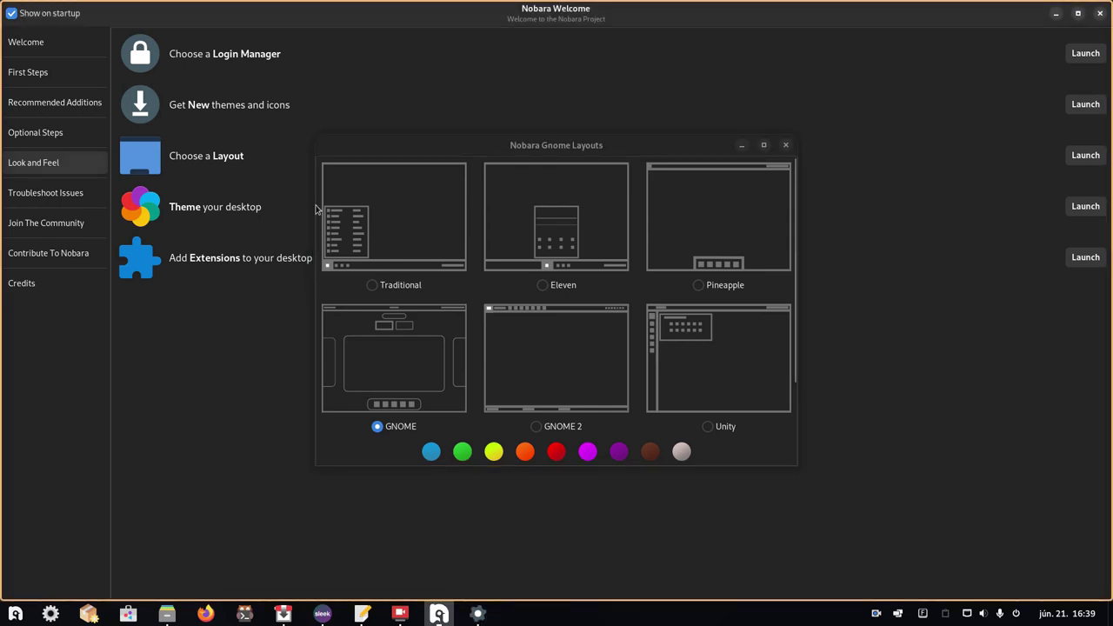
left_click(337, 240)
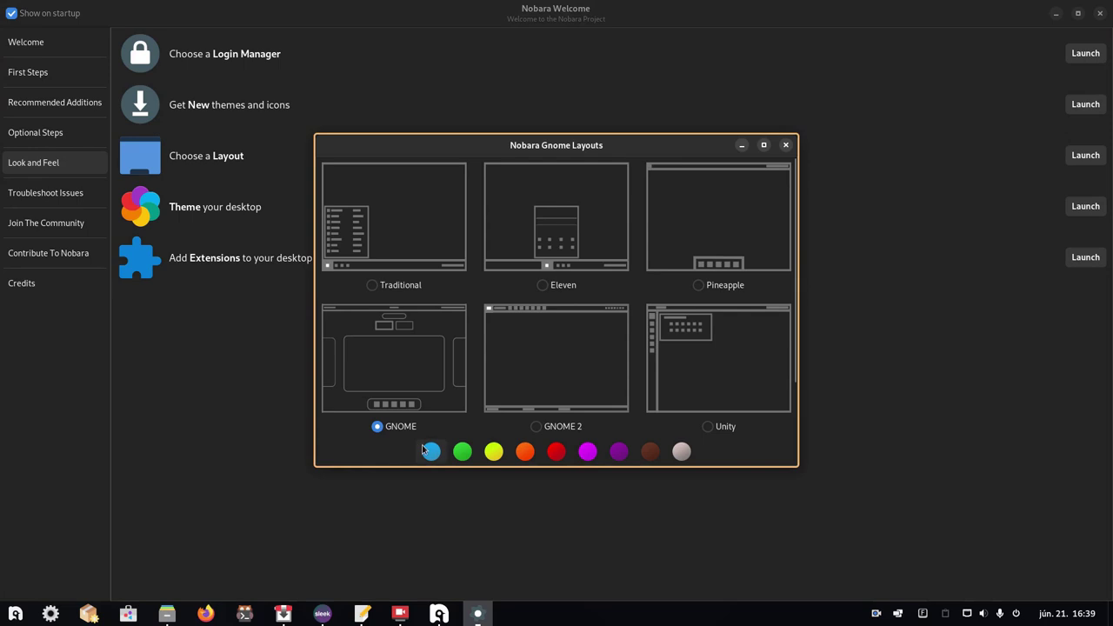
- Close the layouts chooser and launch the Extensions manager from Theme and Extensions
left_click(787, 146)
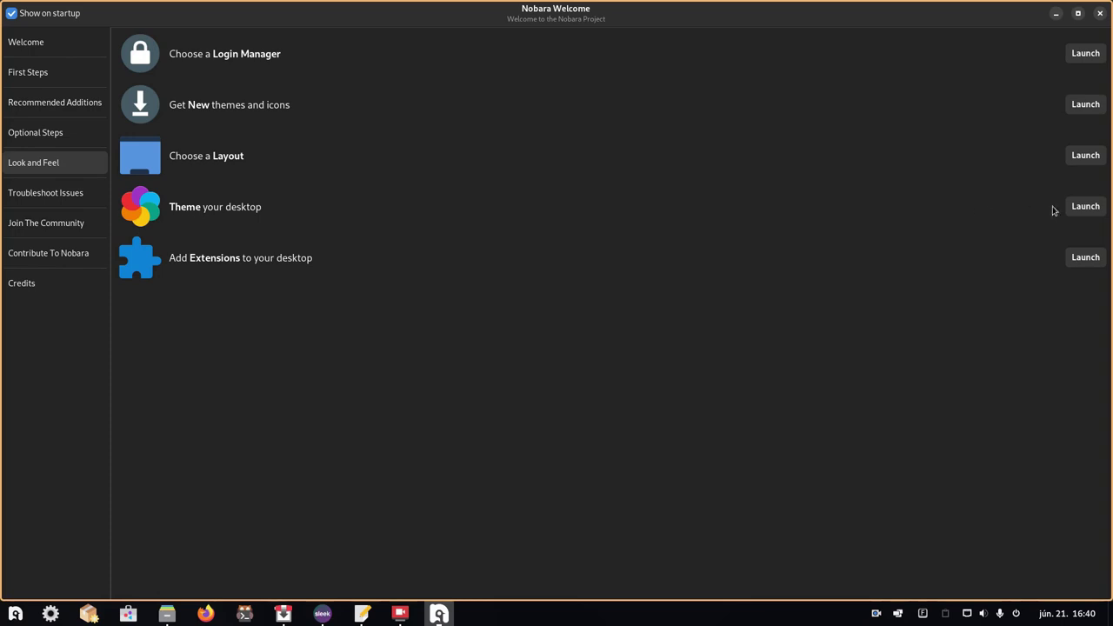
left_click(1084, 206)
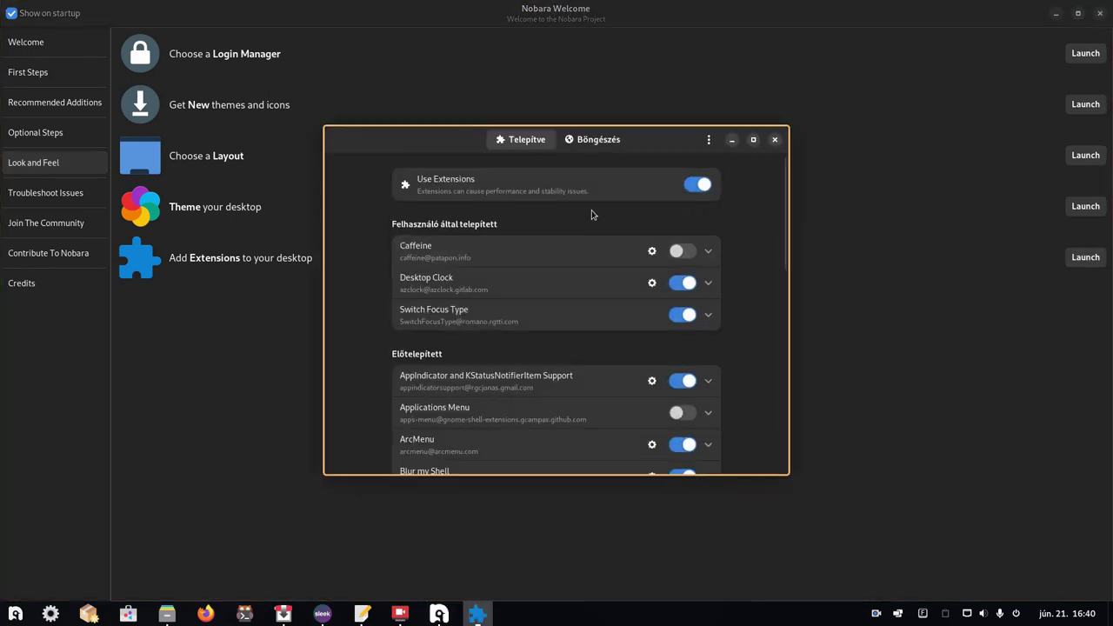
scroll(591, 211, "down", 1)
scroll(587, 200, "up", 1)
- Scroll the installed extensions list to the bottom, showing ArcMenu, Pop Shell and User Themes enabled
scroll(454, 314, "down", 1)
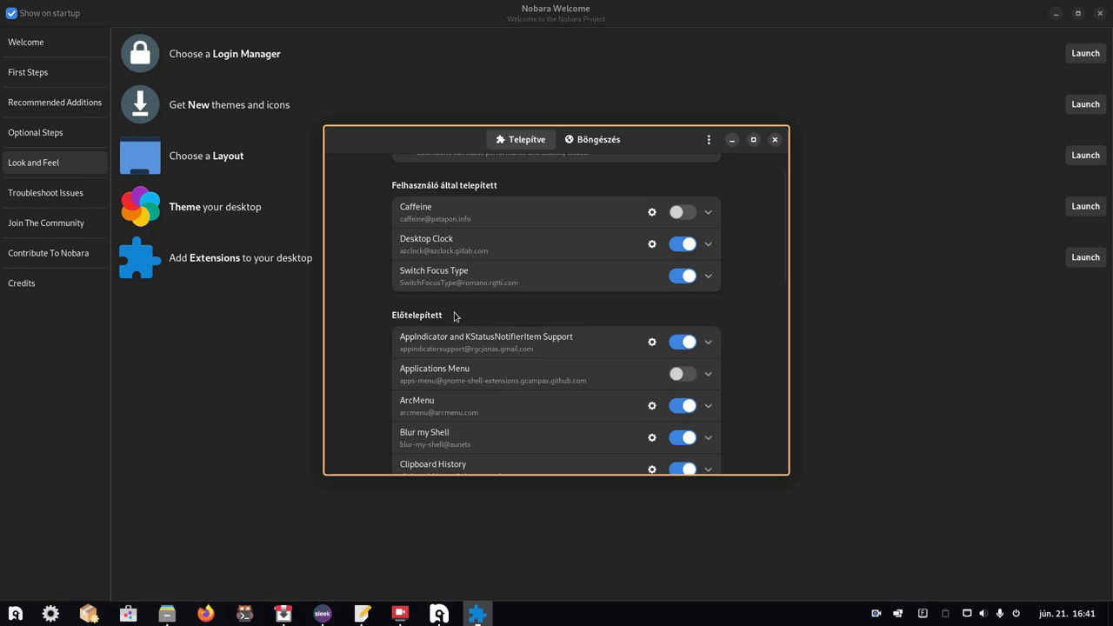
scroll(454, 310, "down", 1)
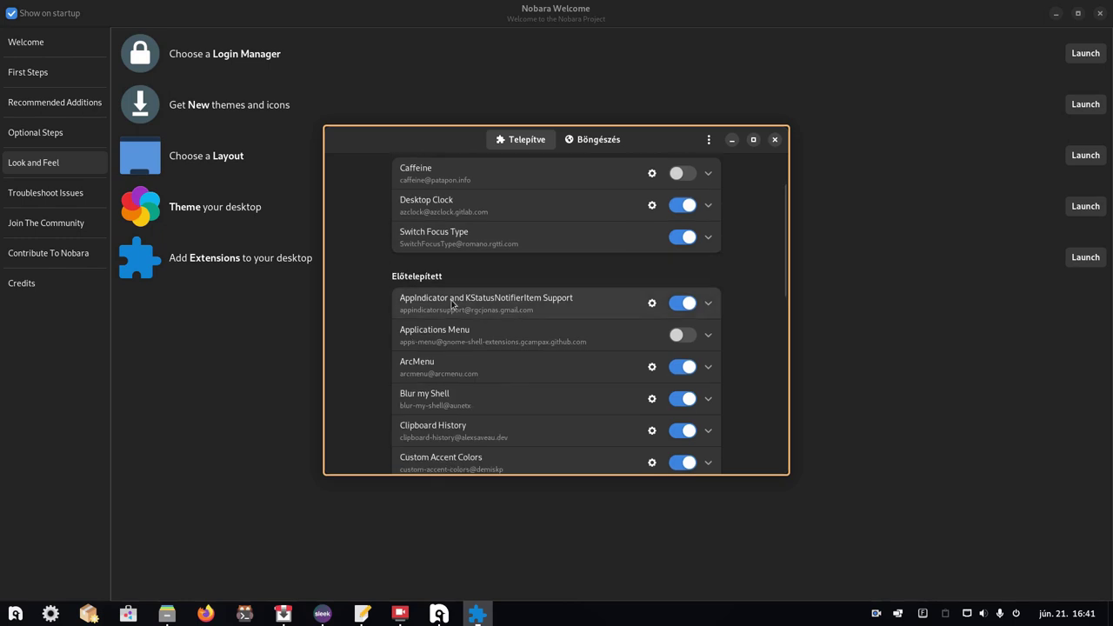
scroll(453, 306, "down", 1)
scroll(451, 302, "down", 1)
scroll(450, 300, "down", 6)
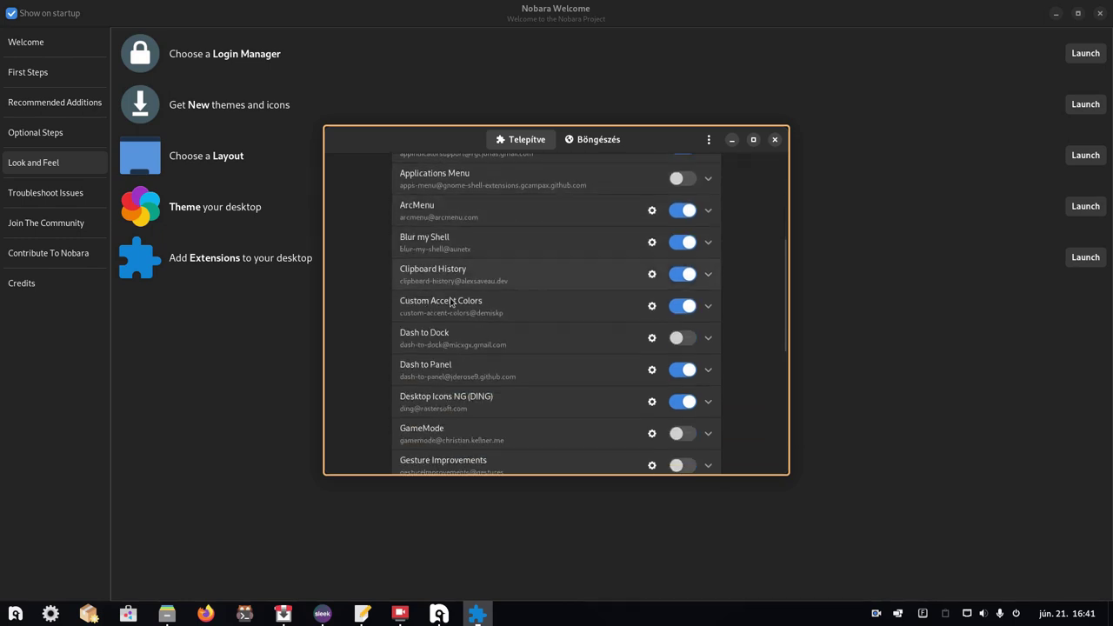
scroll(451, 297, "down", 5)
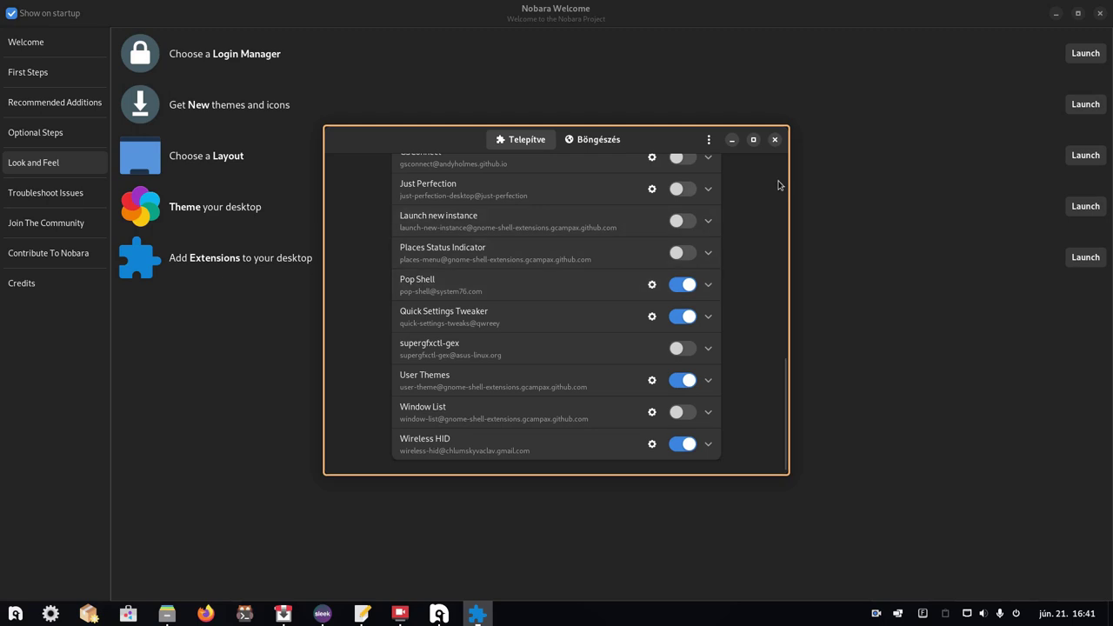
- Close Extensions, then view the Troubleshoot Issues and Join The Community pages
left_click(774, 139)
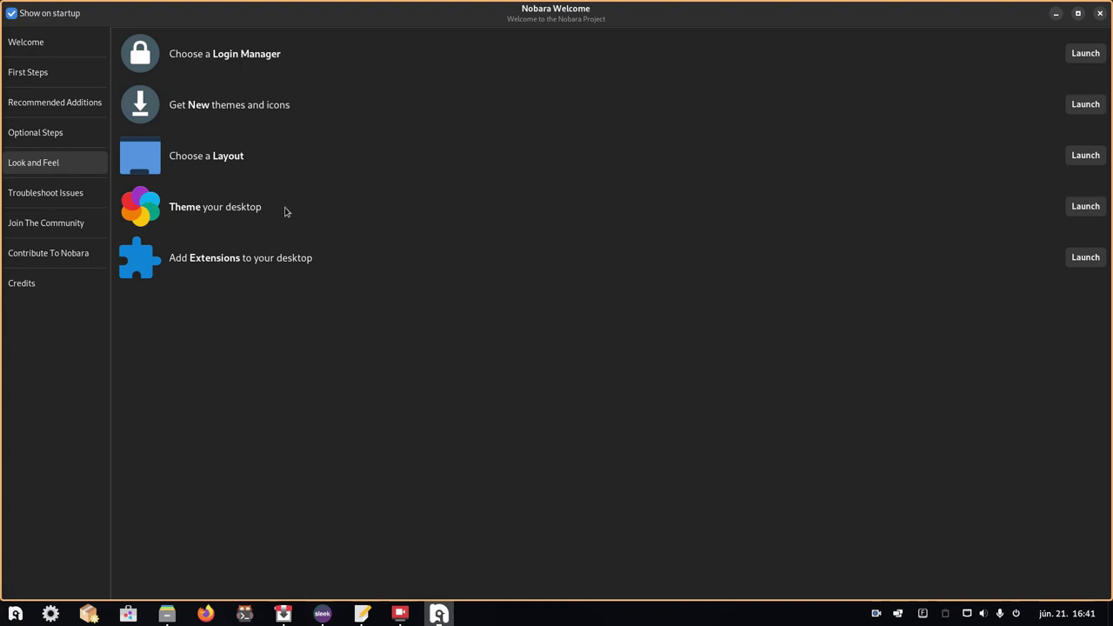
left_click(58, 195)
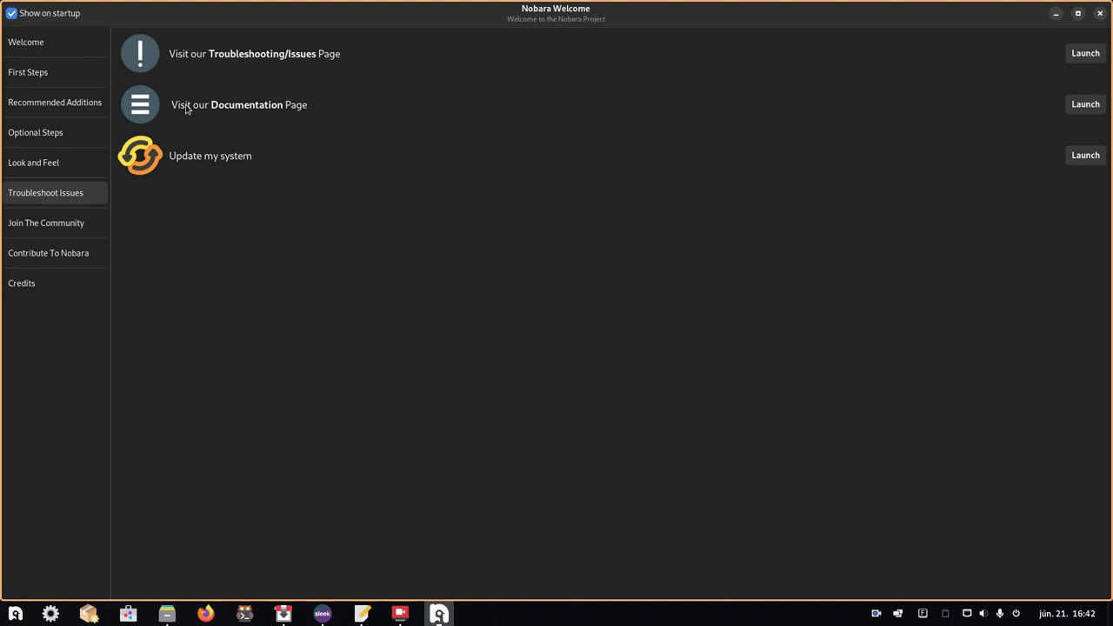
left_click(44, 223)
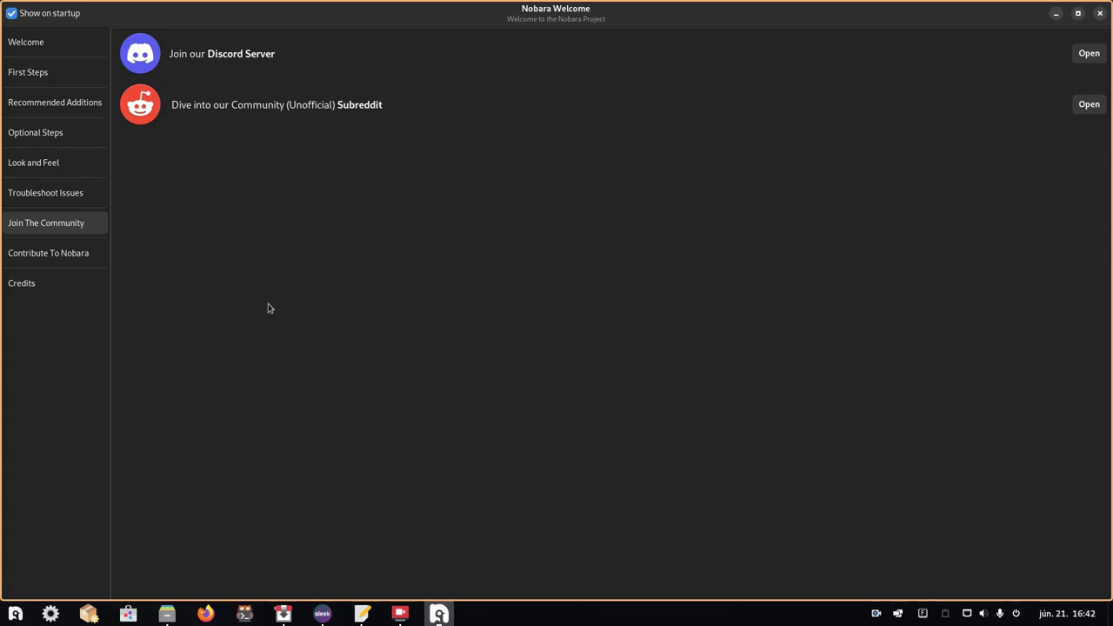
- View the Contribute To Nobara and Credits pages, then close Nobara Welcome
left_click(68, 252)
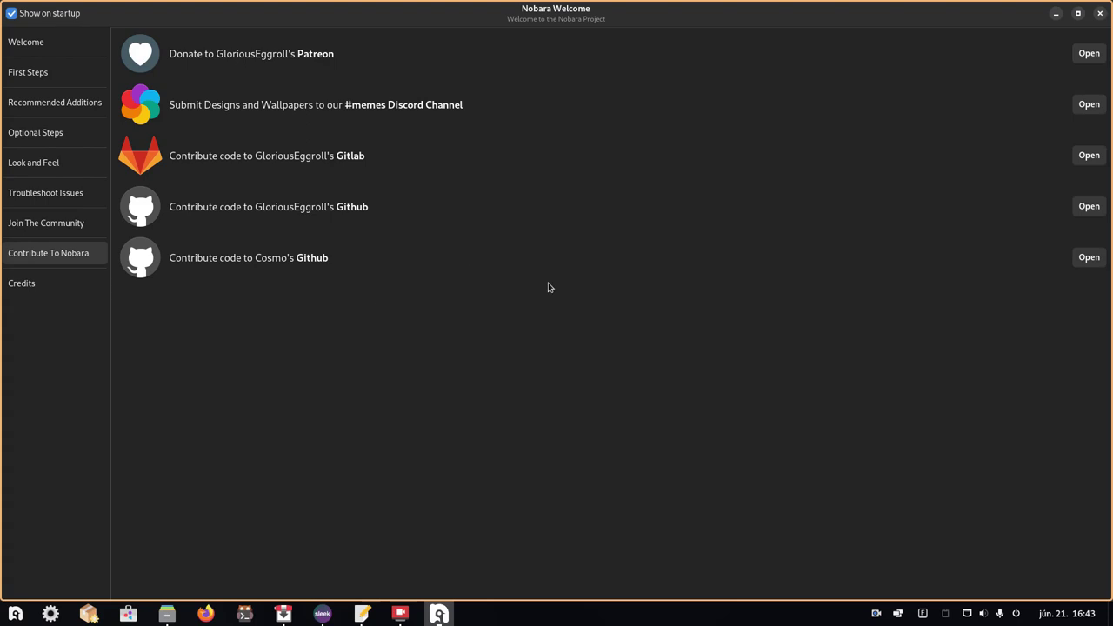
left_click(30, 289)
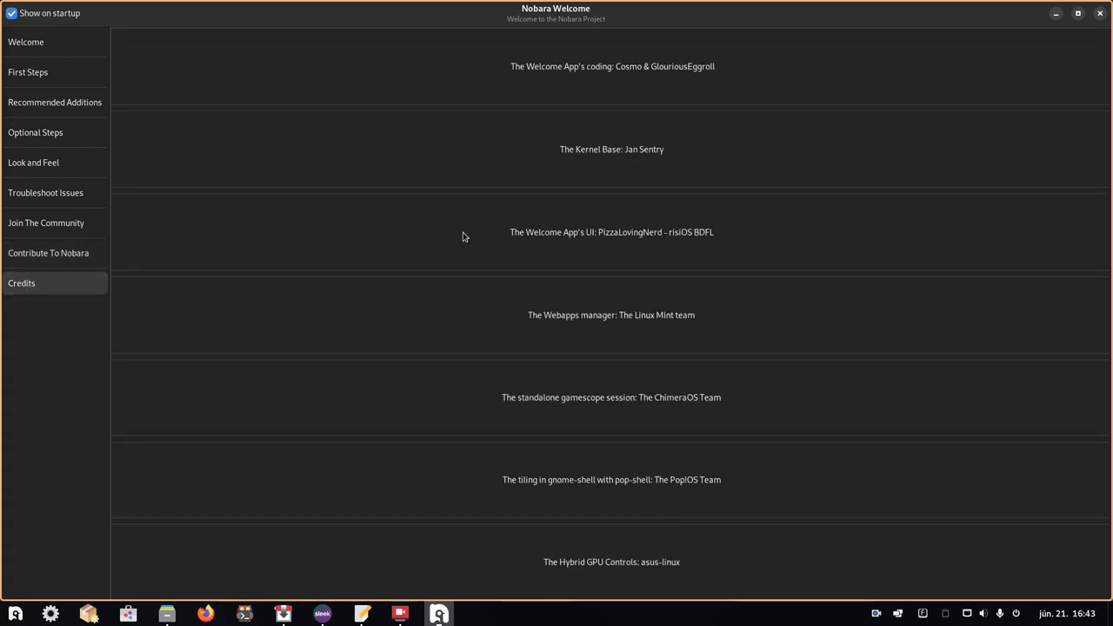
left_click(1098, 15)
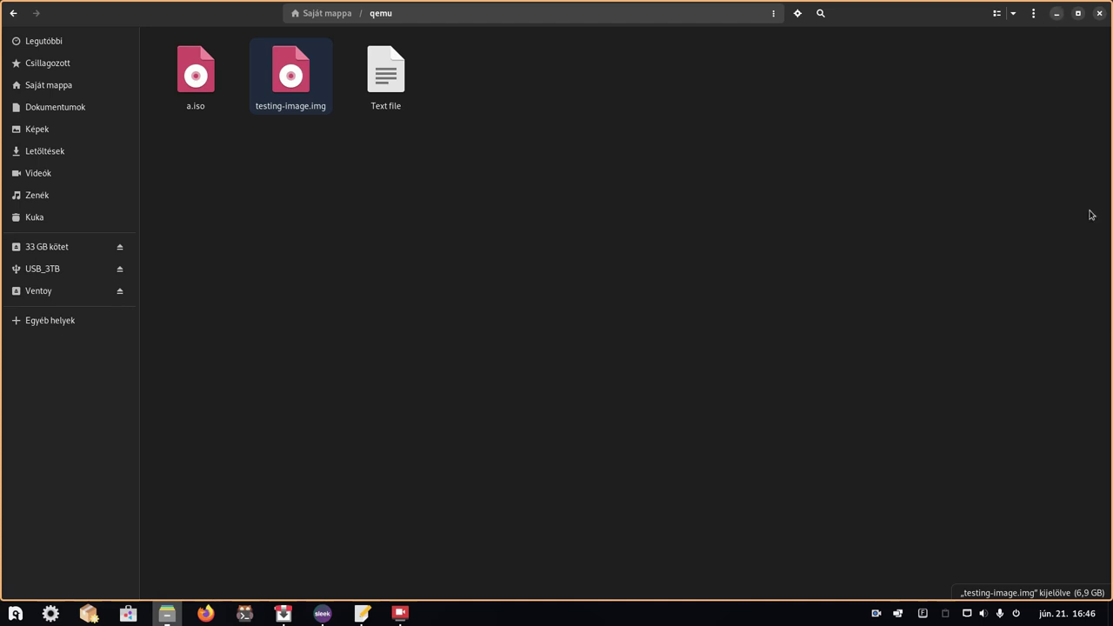
- Enable Tile Windows in the Pop Shell tray panel and focus the Files window
left_click(898, 612)
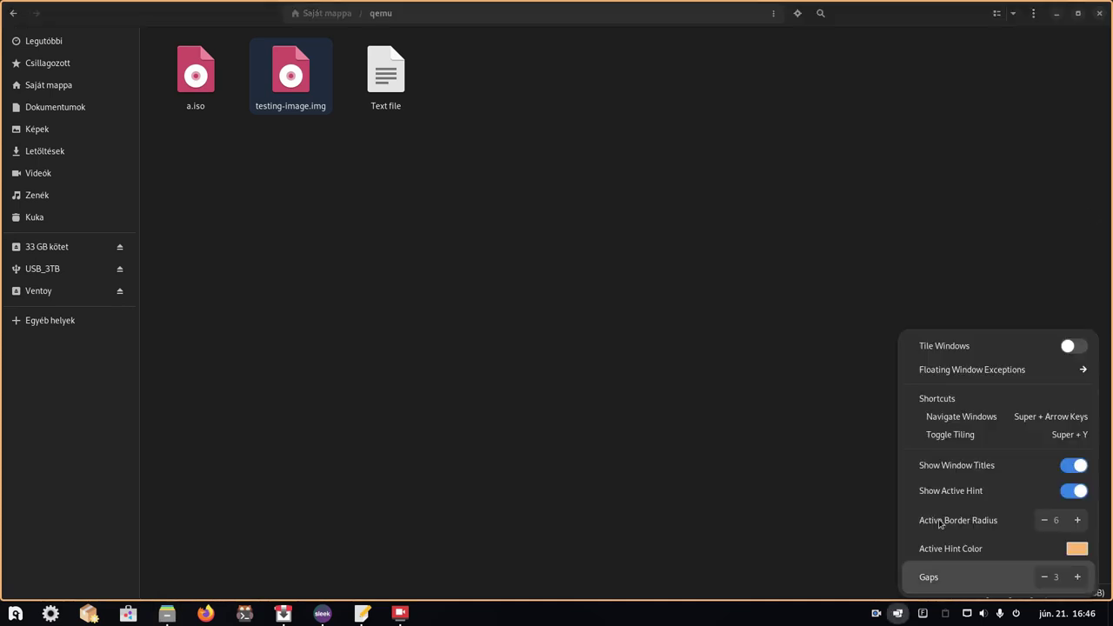
left_click(1072, 346)
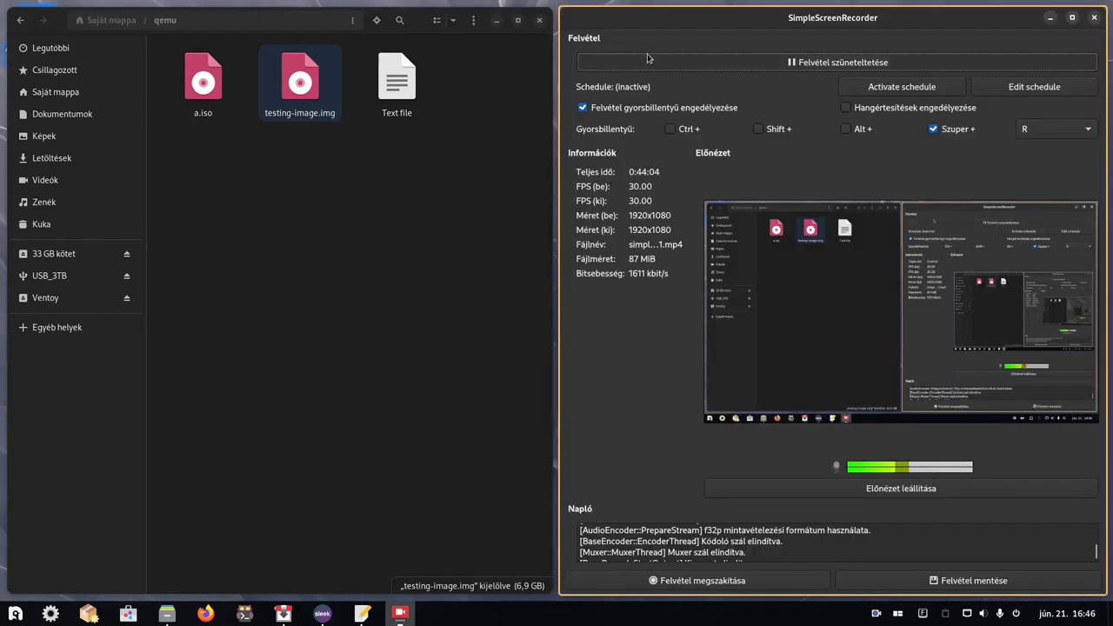
left_click(211, 594)
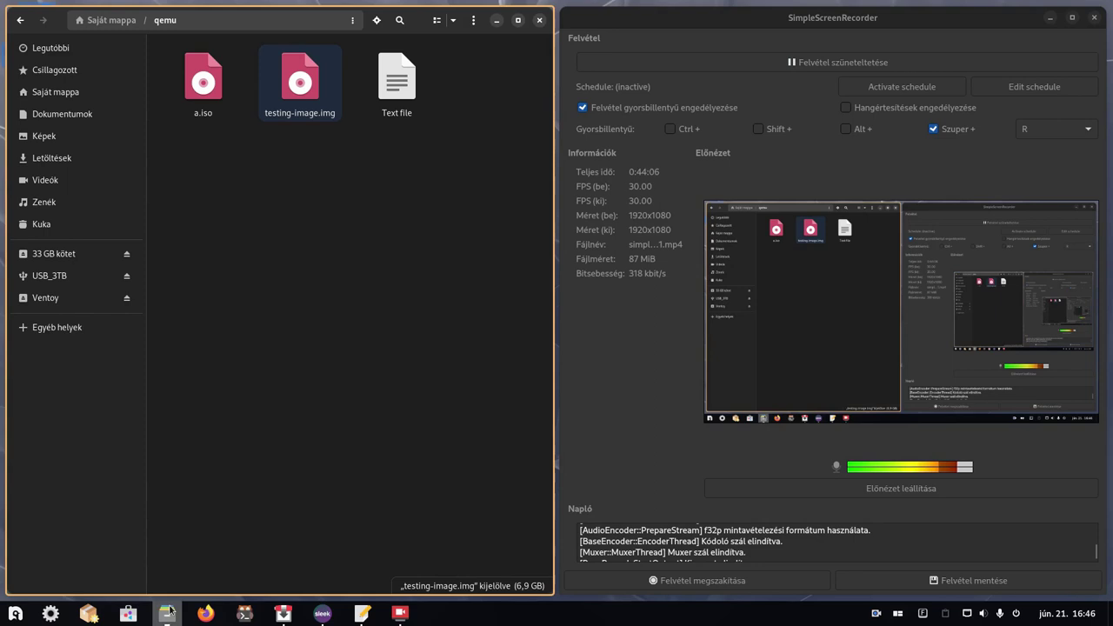
- Open and close a kitty terminal, hide SimpleScreenRecorder, and maximize Files with Super+Up
left_click(246, 614)
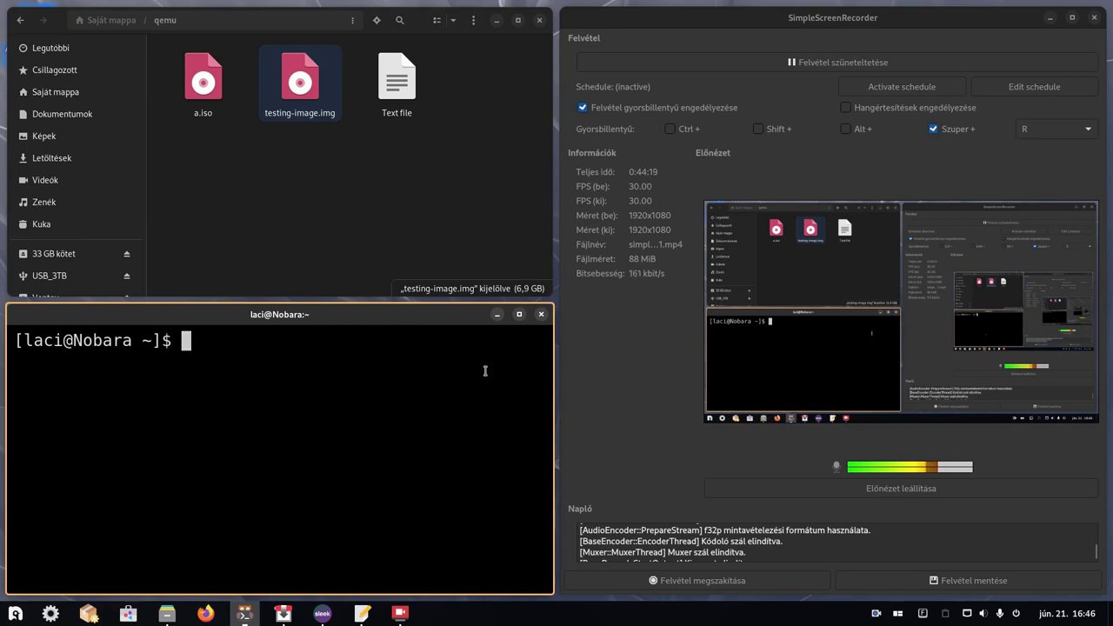
left_click(547, 319)
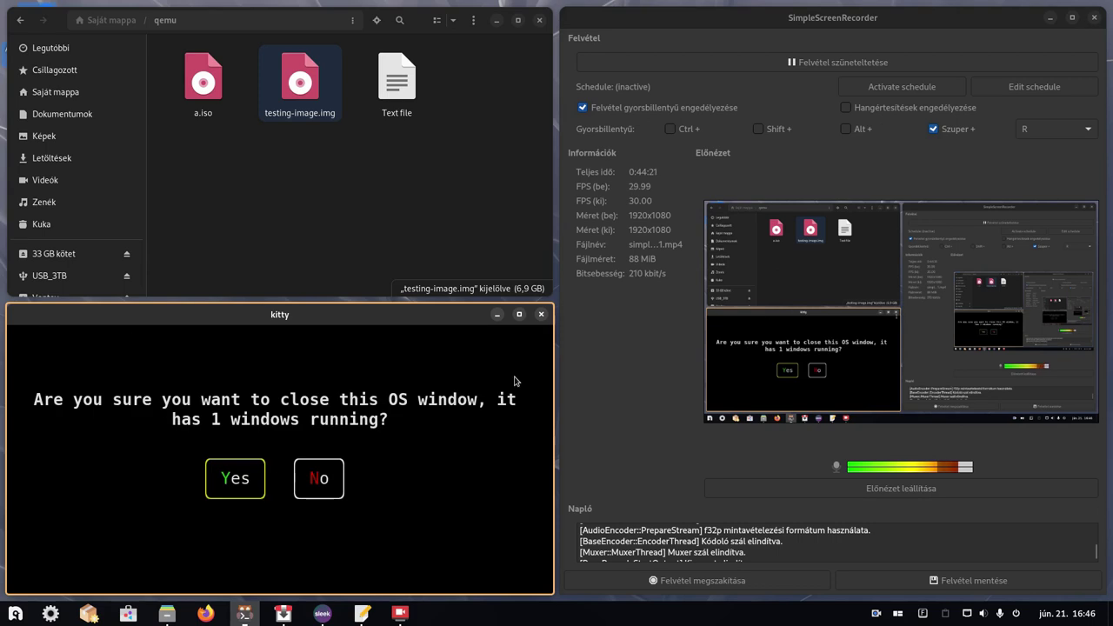
left_click(265, 468)
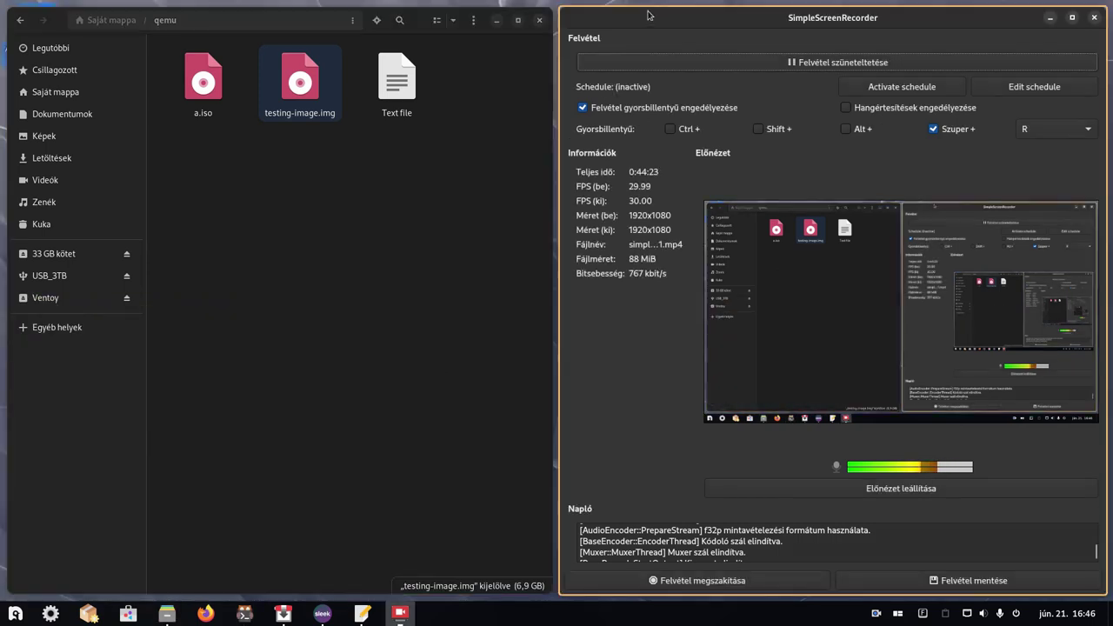
key("super+h")
key("super+Up")
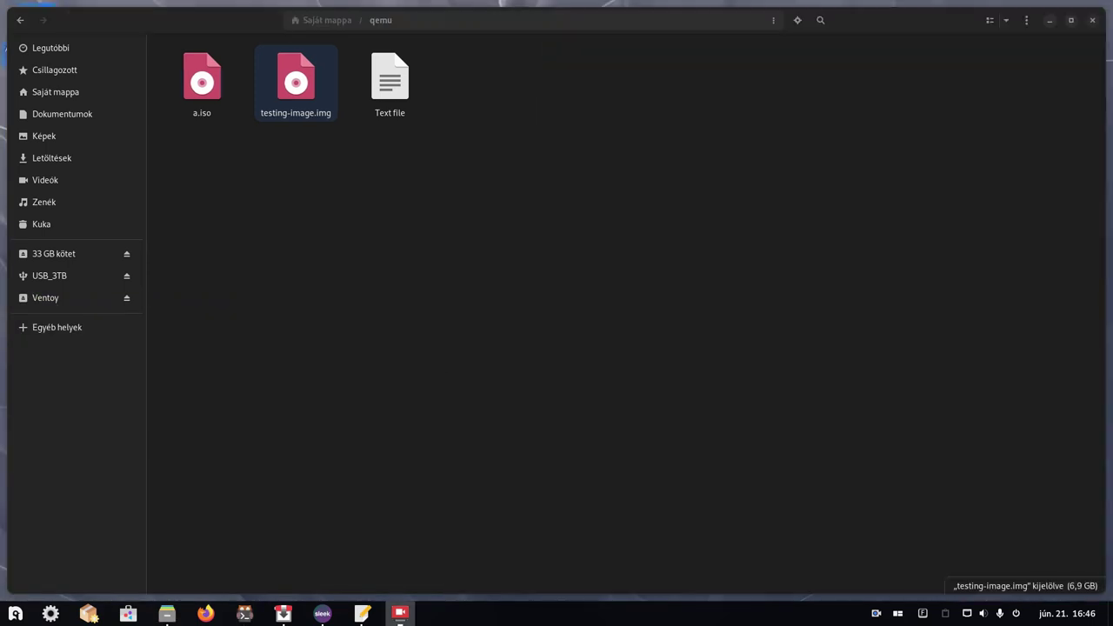